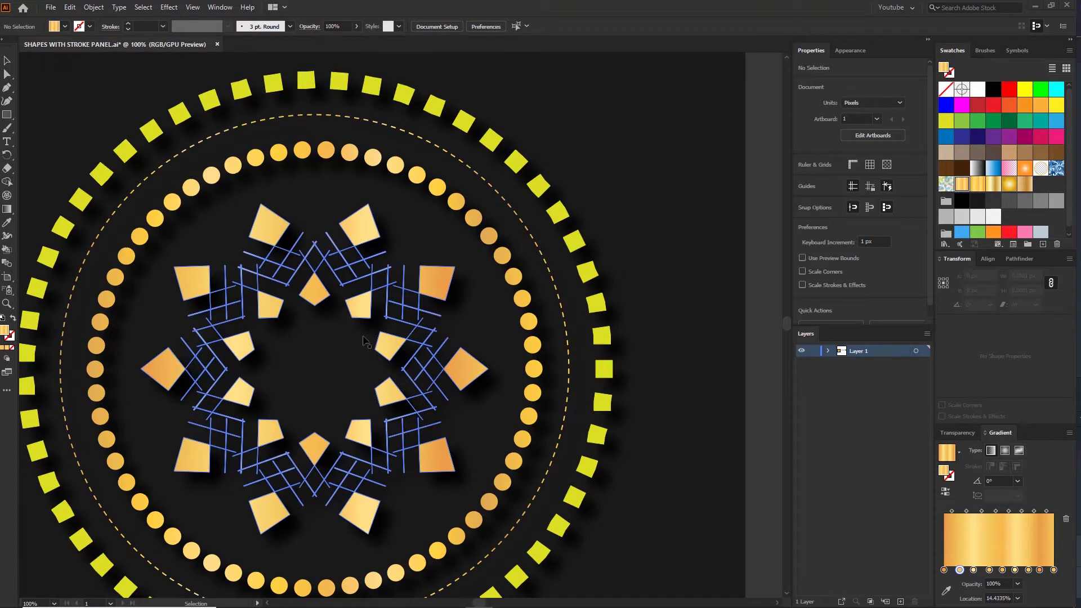
Examine the finished gold mandala on the dark background and the row of black sample shapes on the white artboard
scroll(325, 306, "up", 1)
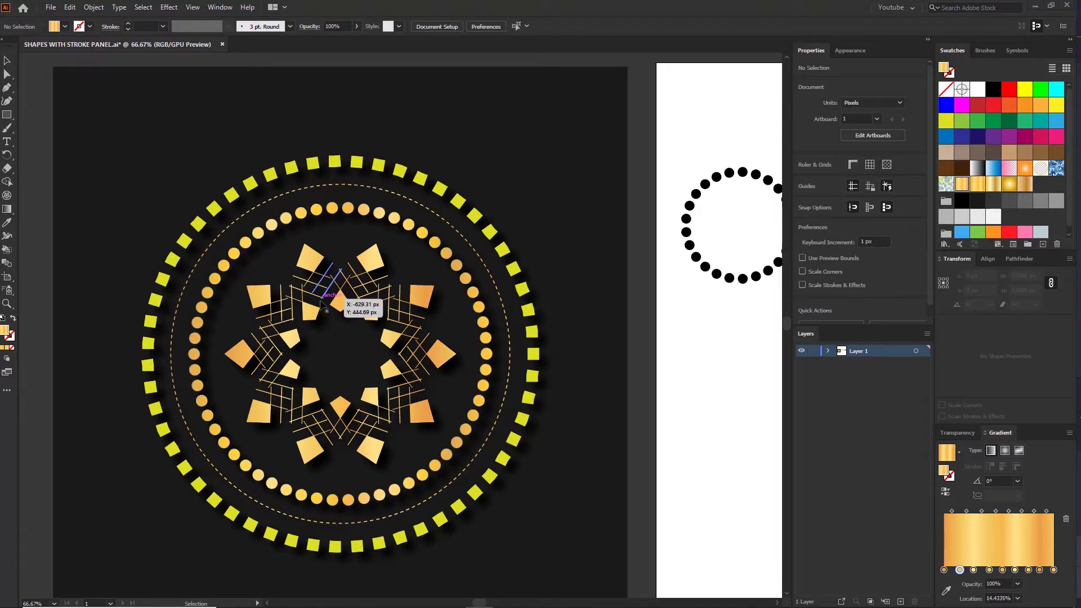
scroll(324, 304, "down", 2)
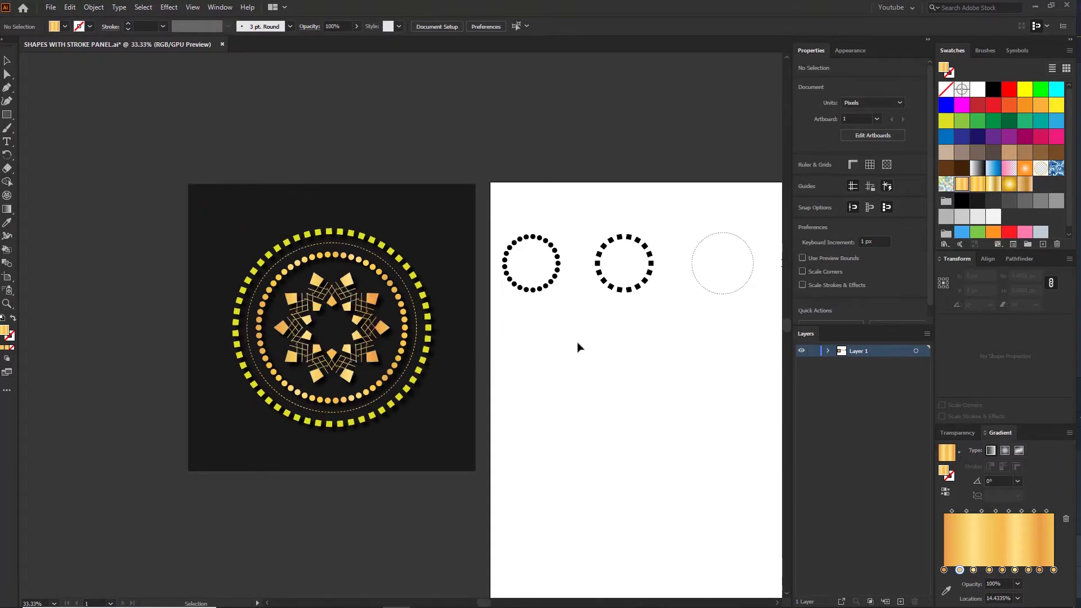
left_click_drag(594, 324, 252, 357)
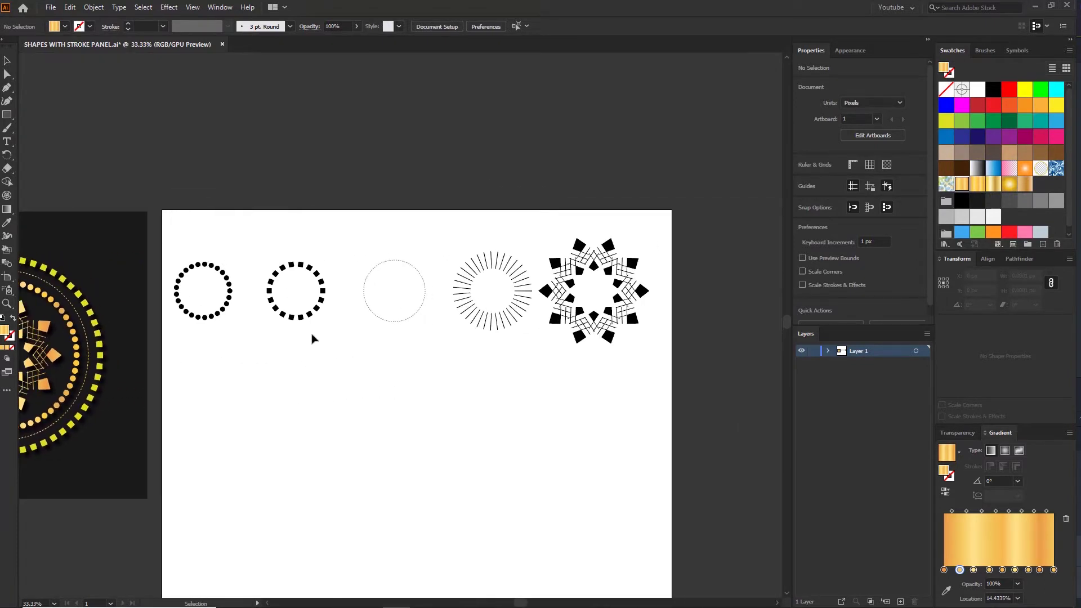
scroll(423, 359, "up", 1)
scroll(423, 357, "down", 1)
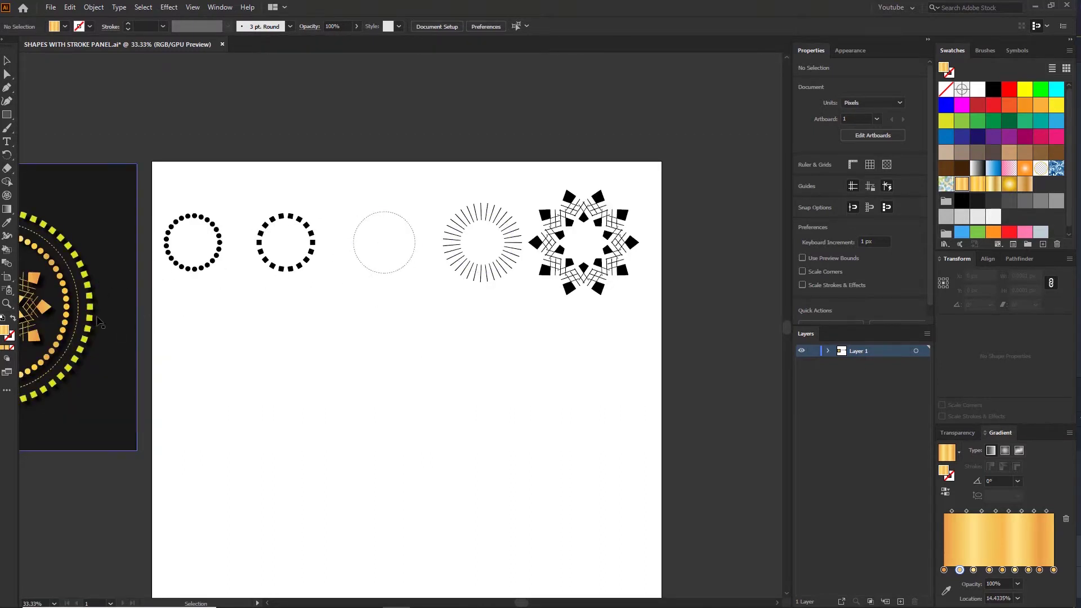
mouse_move(135, 321)
left_mouse_down()
mouse_move(166, 326)
mouse_move(118, 329)
left_mouse_up()
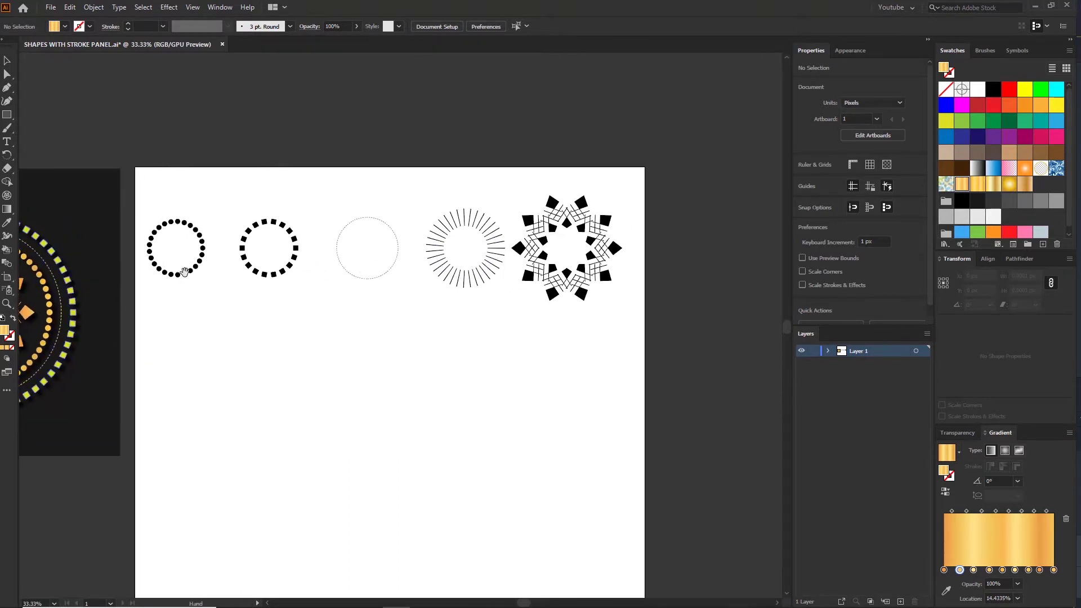
scroll(555, 280, "right", 3)
scroll(442, 342, "down", 1)
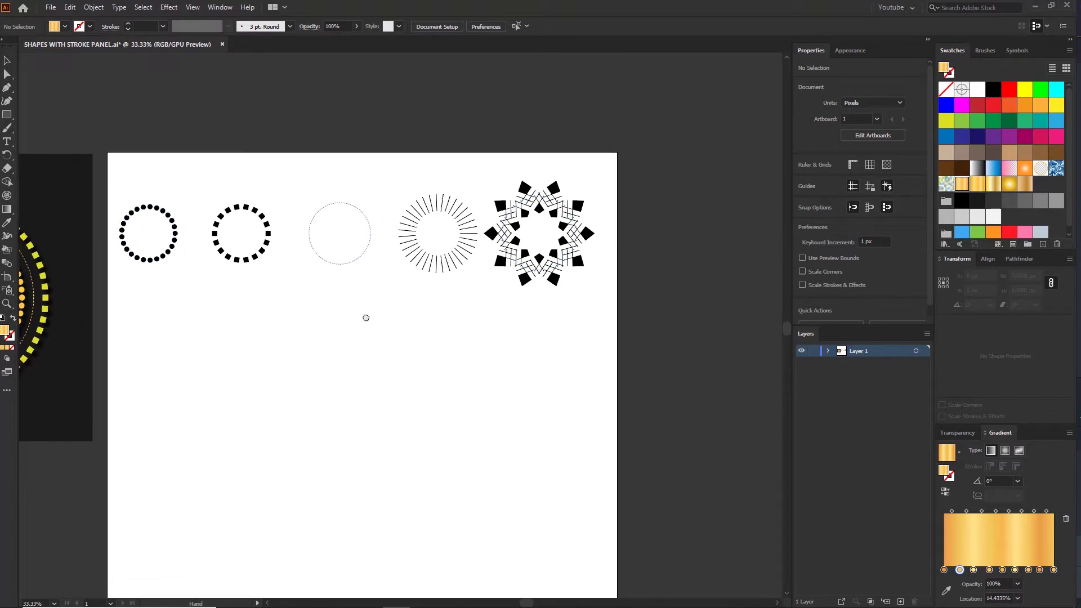
scroll(341, 325, "up", 1)
scroll(341, 324, "down", 1)
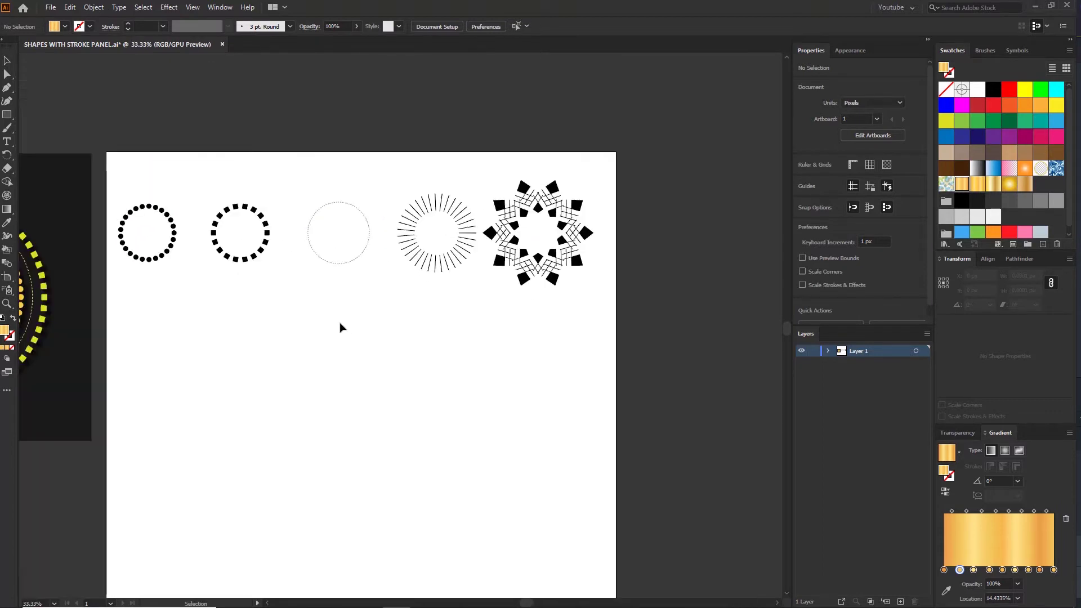
left_click_drag(346, 331, 345, 322)
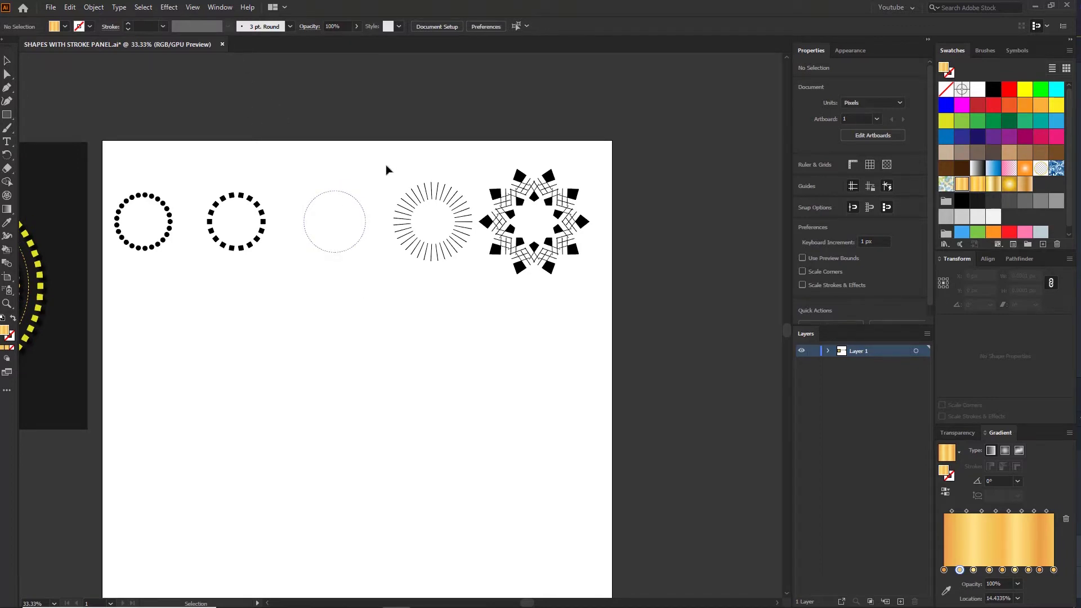
Open the Stroke panel over the empty area beside the artboard and show its full set of options
left_click(219, 8)
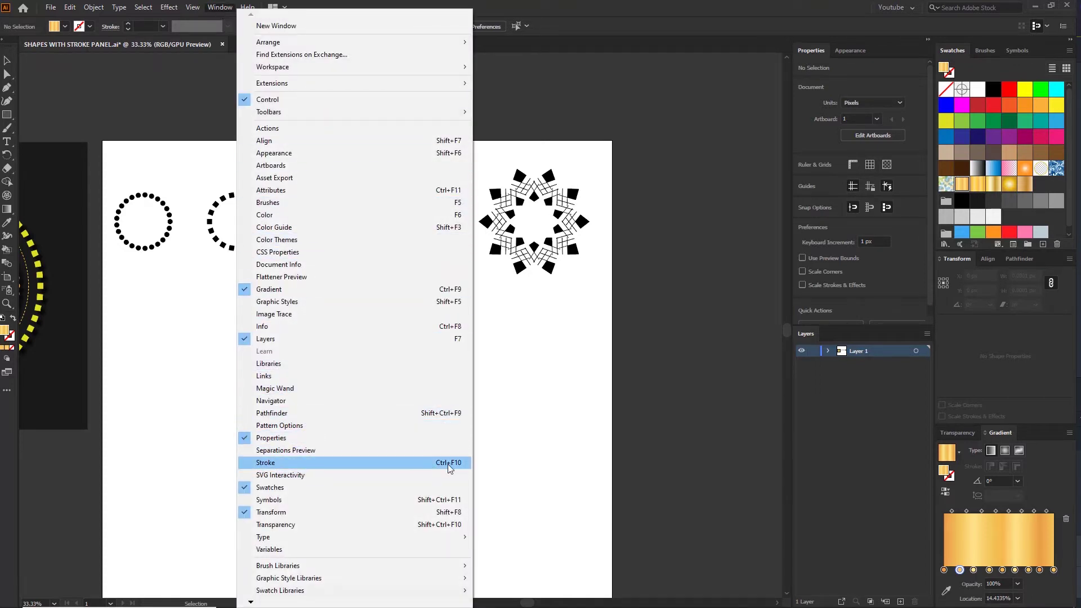
left_click(406, 463)
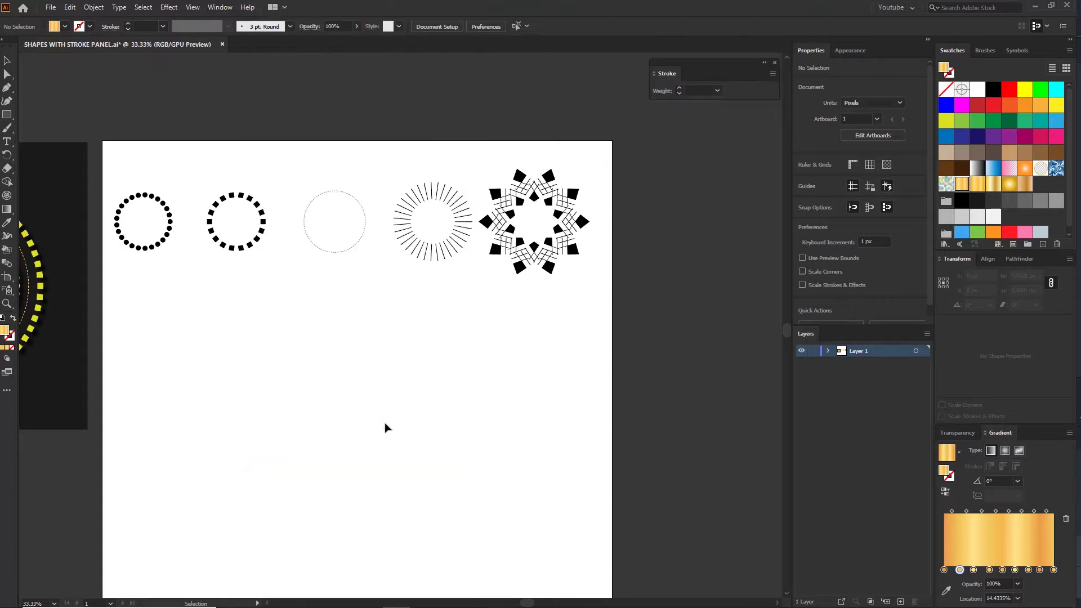
left_click_drag(722, 63, 708, 93)
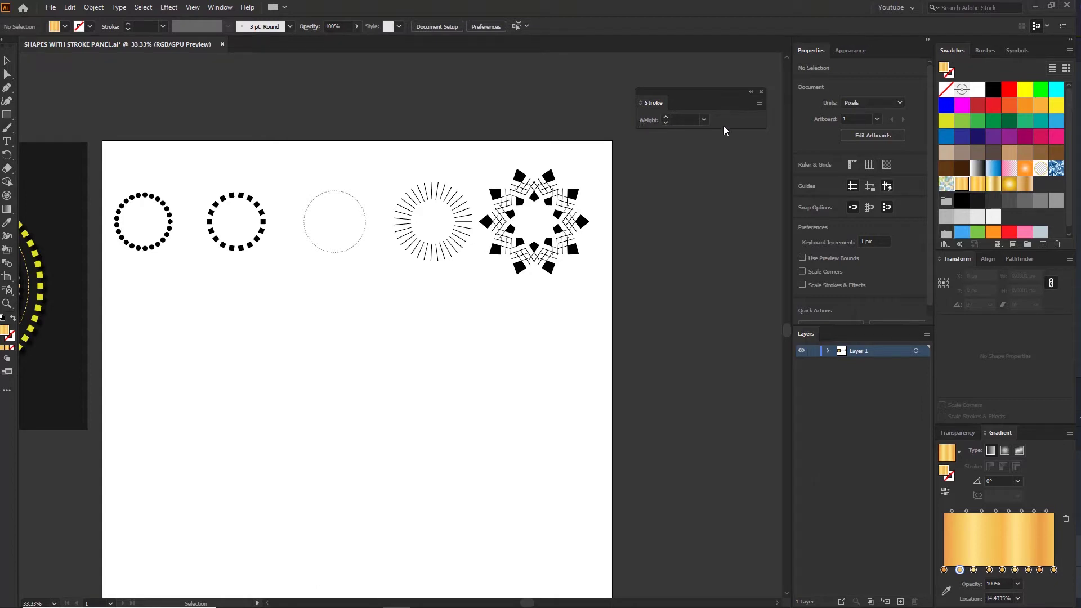
left_click(759, 103)
left_click(793, 105)
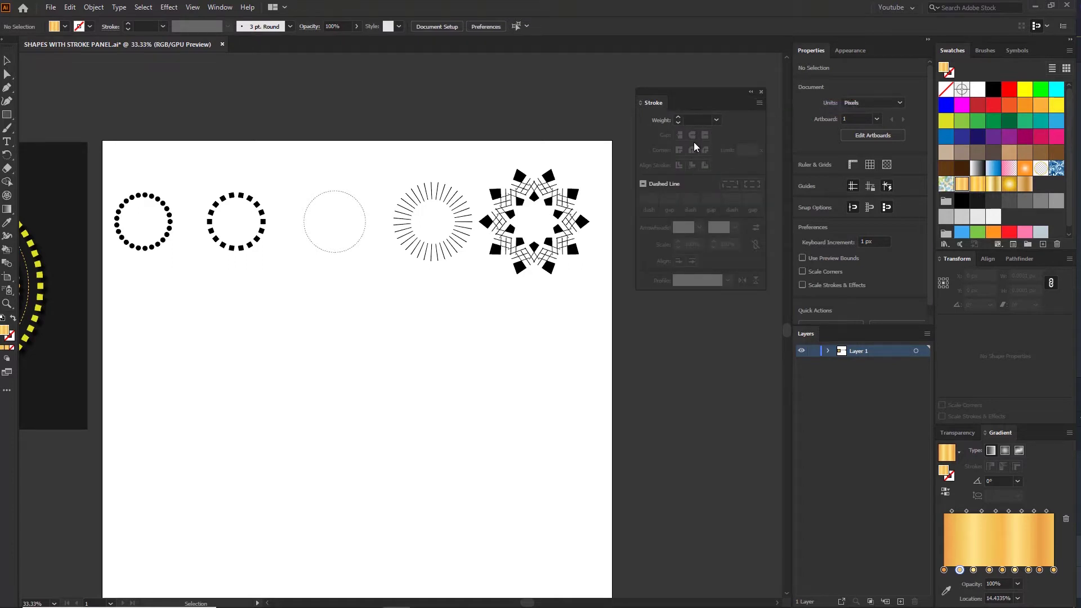
Create a 300 x 300 px circle with the Ellipse tool and place it below the first two sample circles
key("space")
left_click_drag(258, 336, 251, 325)
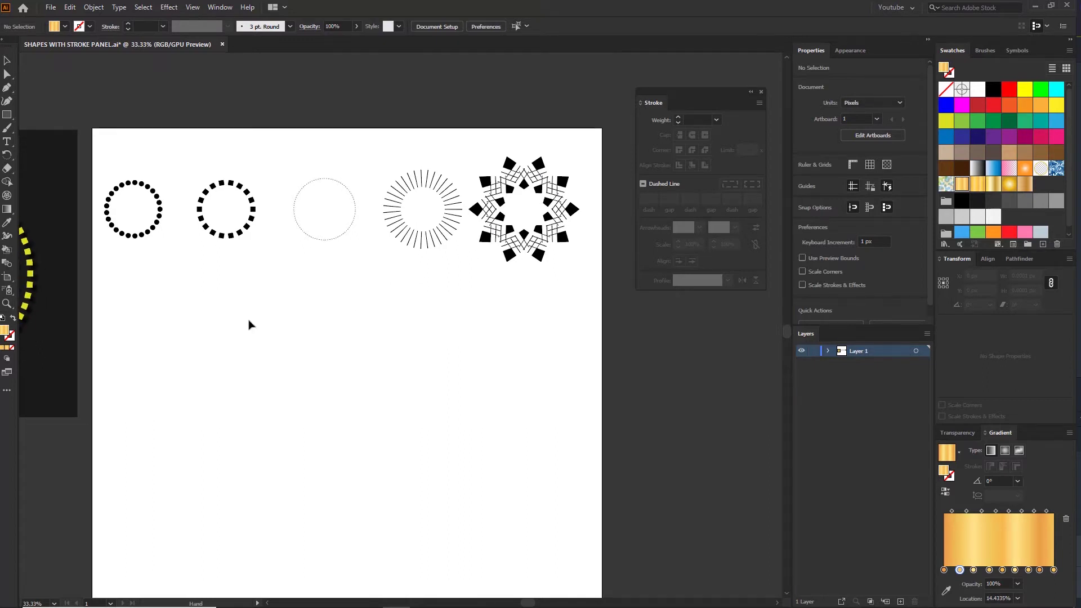
scroll(139, 272, "up", 1)
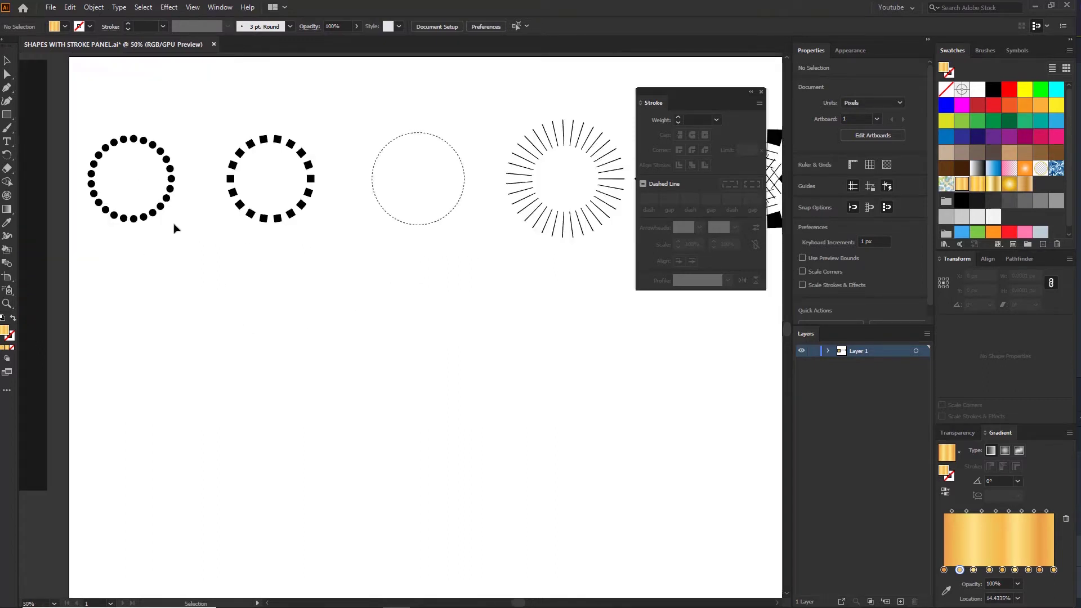
key("space")
left_click_drag(221, 269, 229, 223)
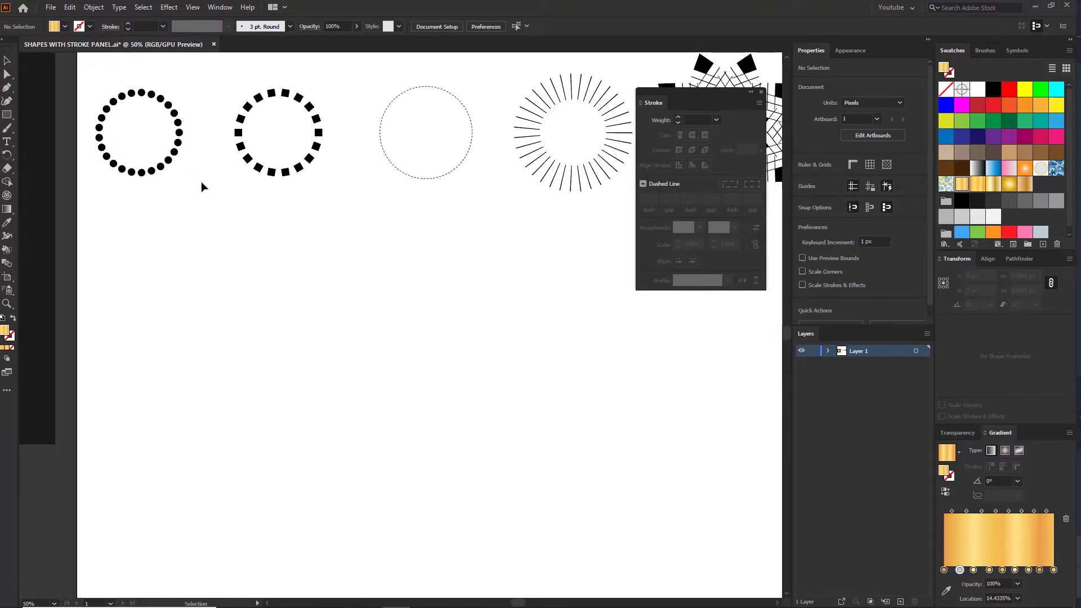
left_click(7, 116)
left_click(58, 129)
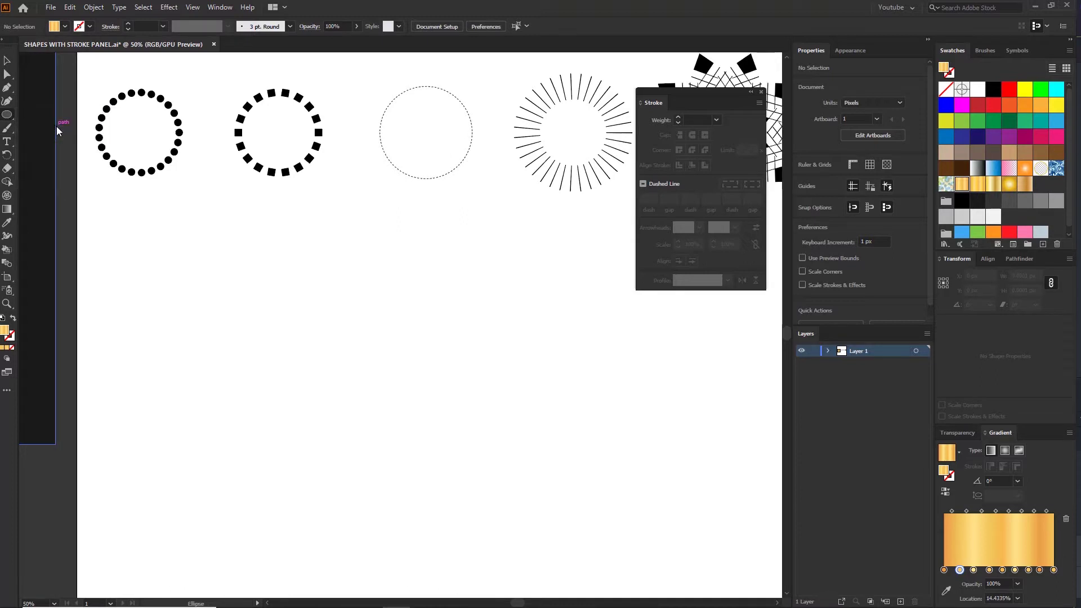
left_click(171, 312)
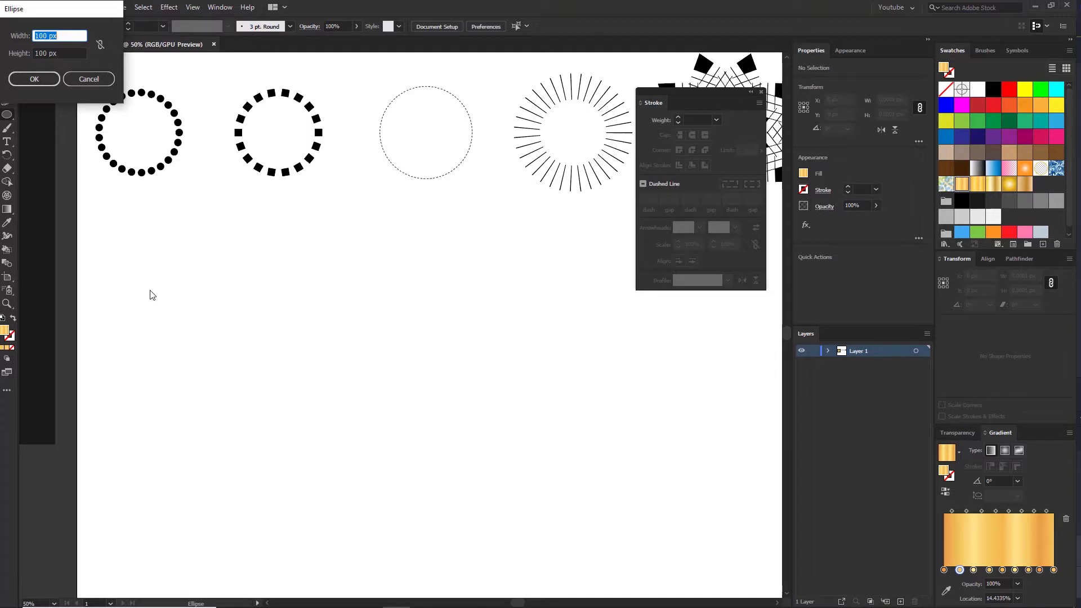
type("300")
key("Tab")
type("30")
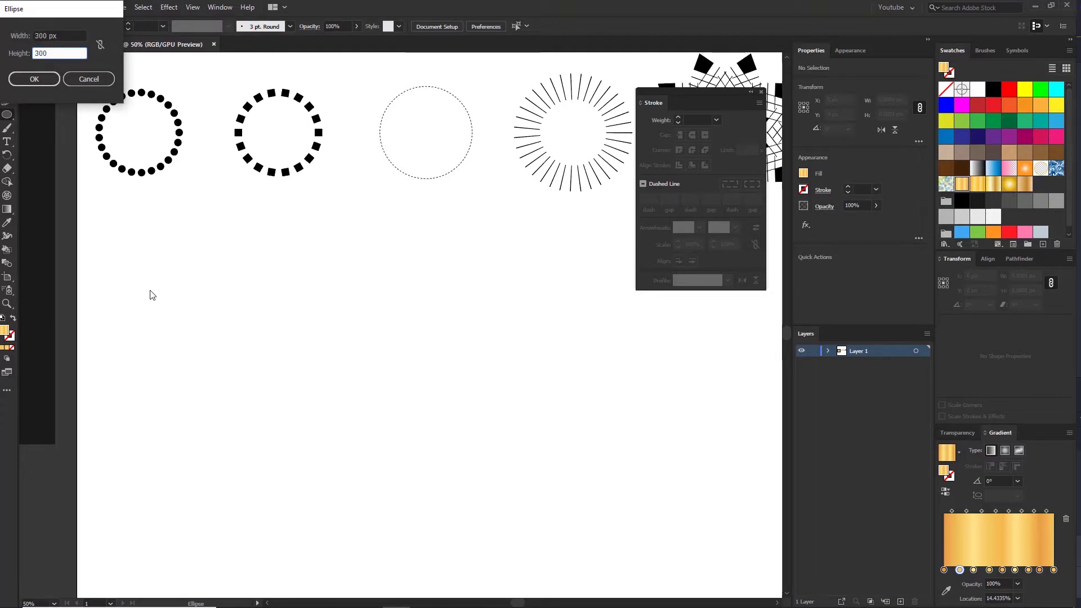
left_click(48, 80)
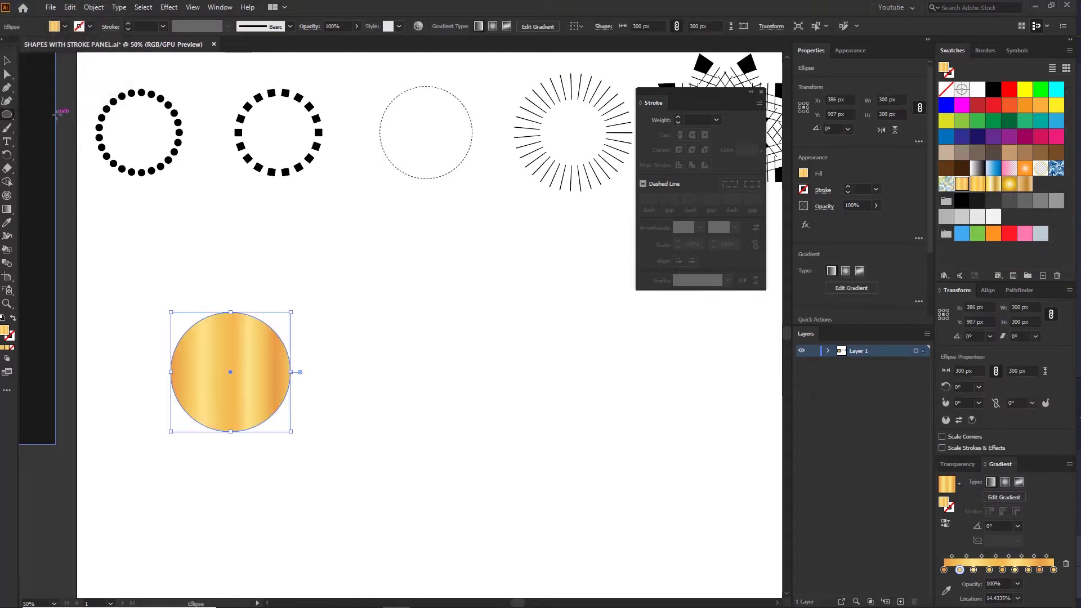
key("v")
left_click_drag(232, 348, 188, 305)
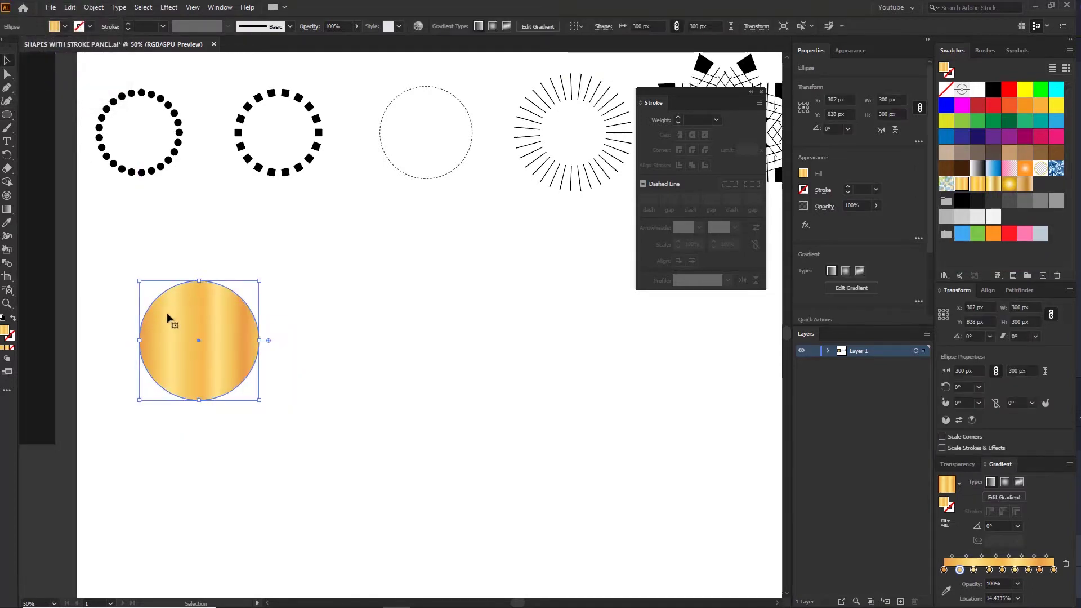
Remove the new circle's gradient fill and give it a black stroke
left_click(946, 89)
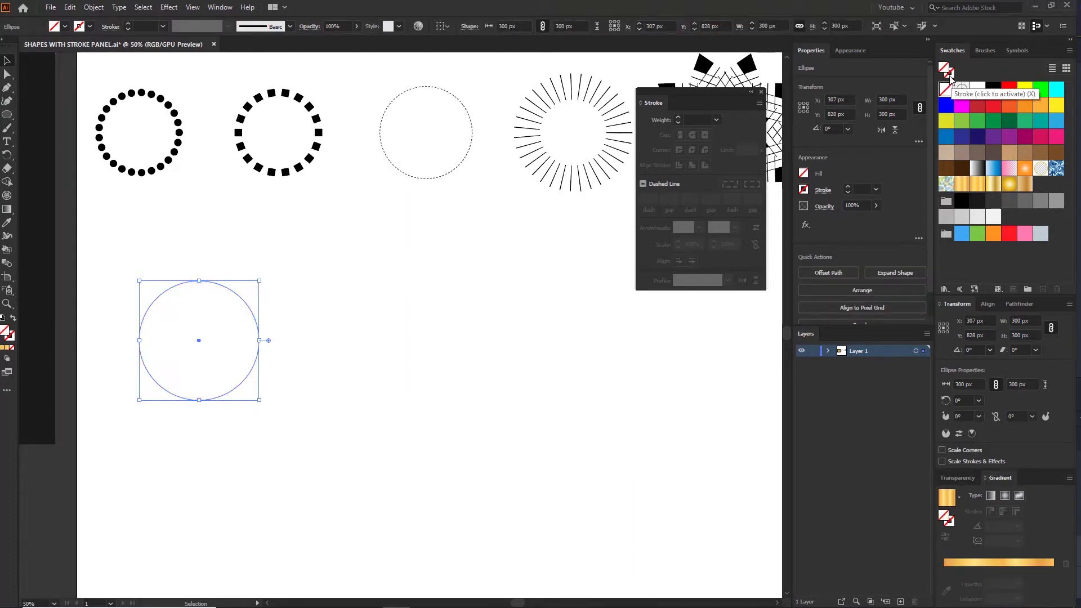
left_click(951, 72)
left_click(994, 89)
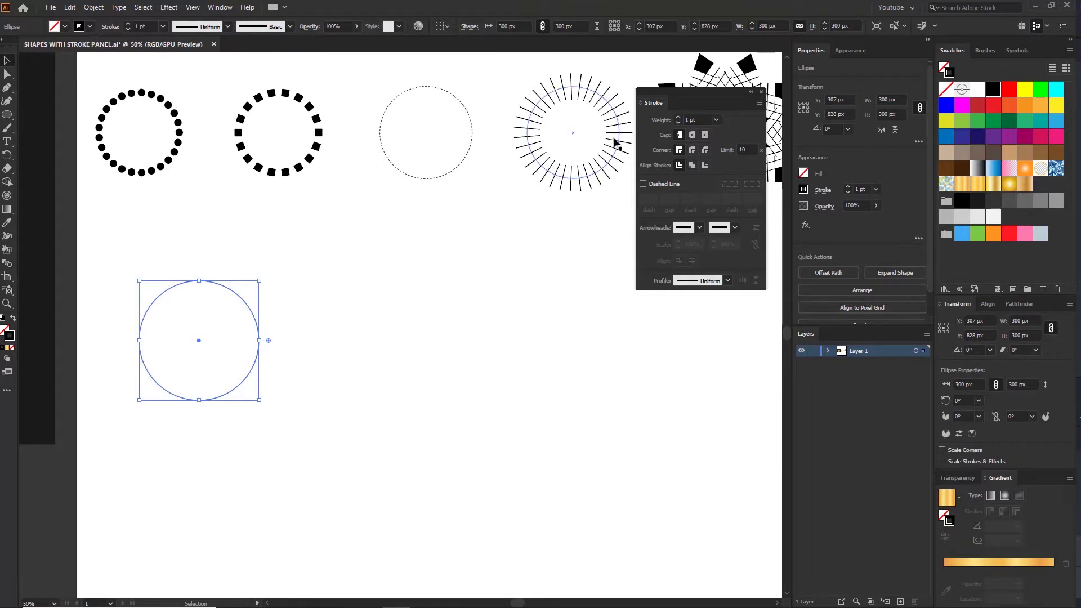
Set the circle's stroke weight to 20 pt and deselect it
left_click(717, 119)
left_click(726, 286)
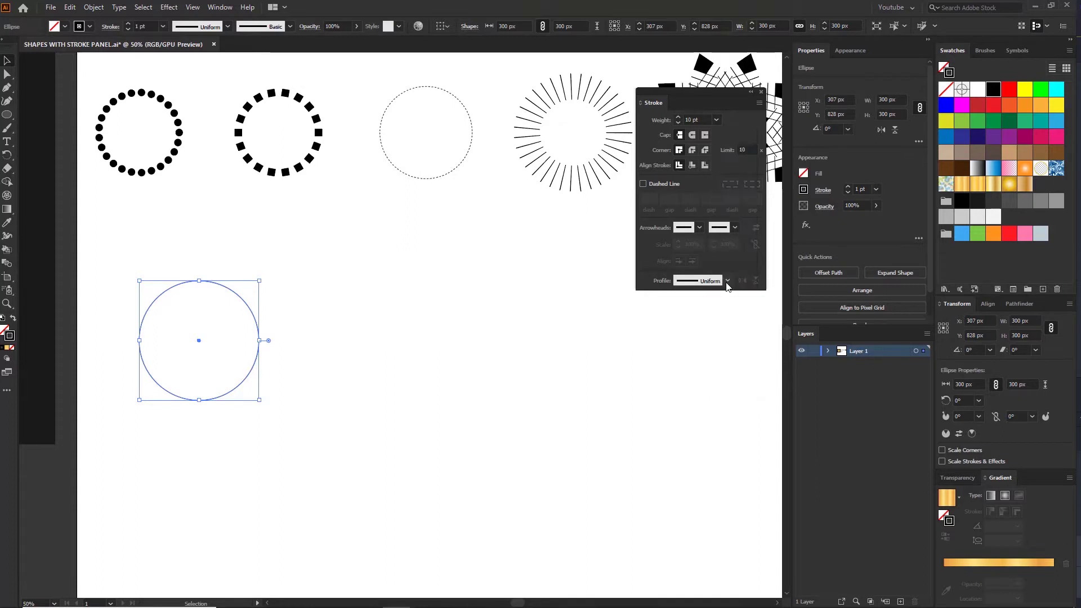
left_click(717, 122)
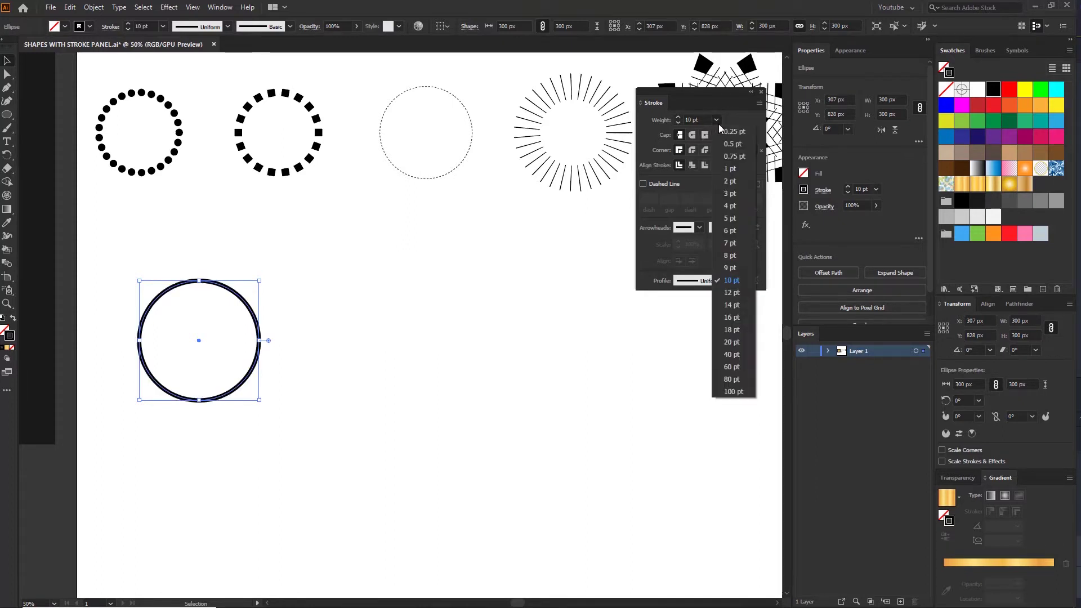
left_click(731, 342)
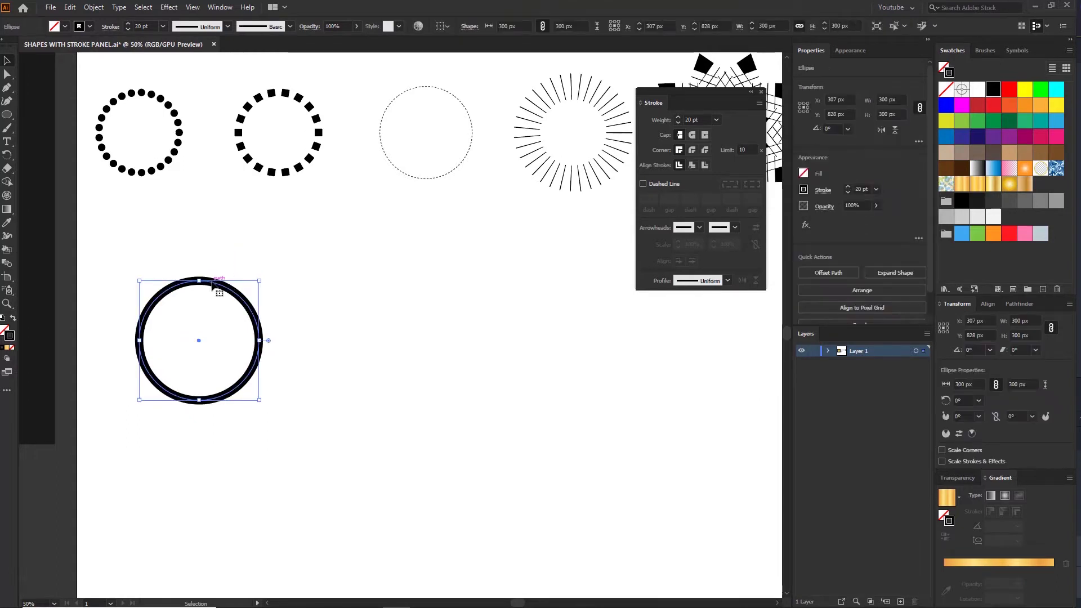
left_click(205, 265)
scroll(194, 272, "up", 1)
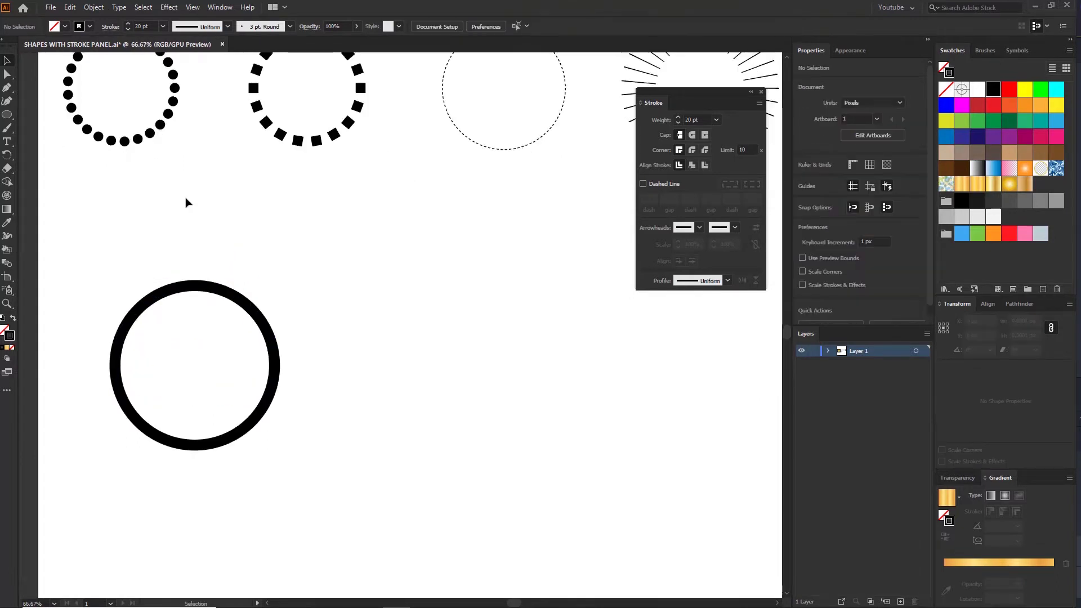
left_click_drag(162, 161, 172, 193)
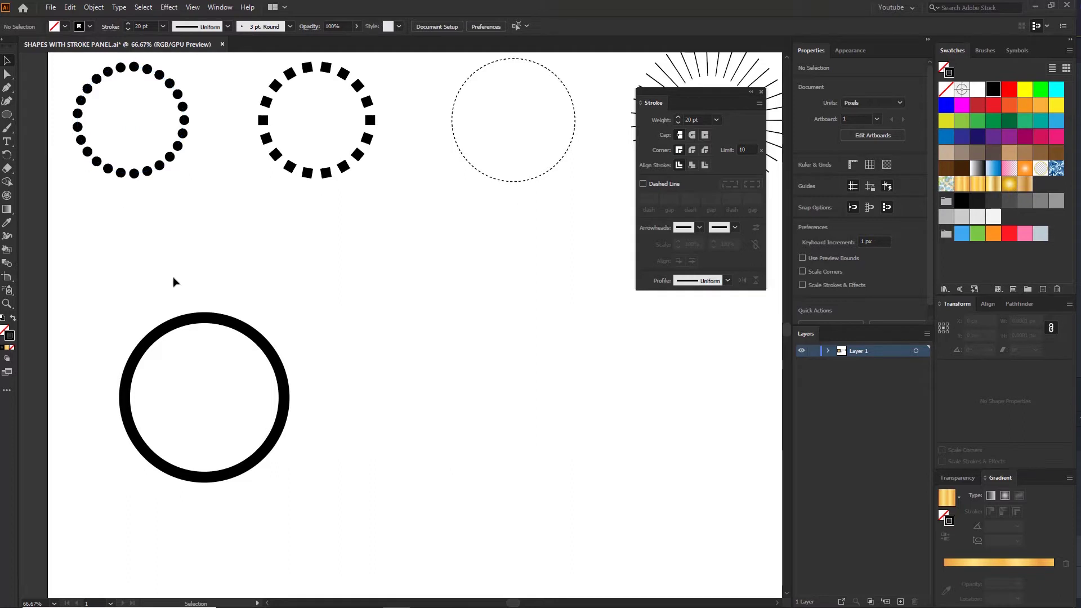
Turn the circle's outline into a dotted ring using a dashed line with 0 pt dash, 30 pt gap and round caps
left_click(221, 322)
left_click_drag(221, 322, 189, 304)
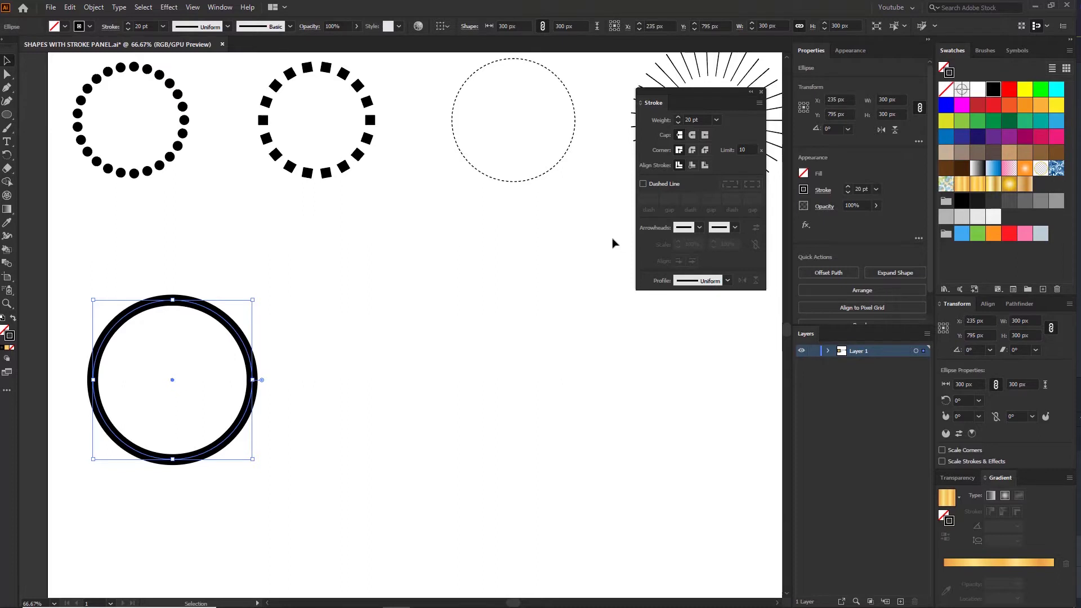
left_click(644, 184)
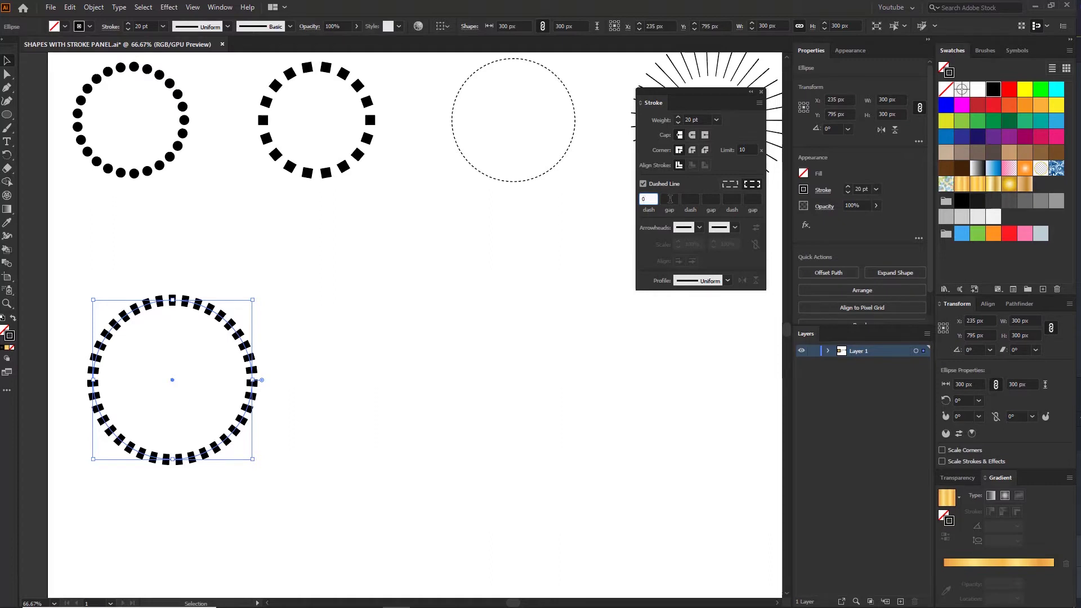
left_click(670, 198)
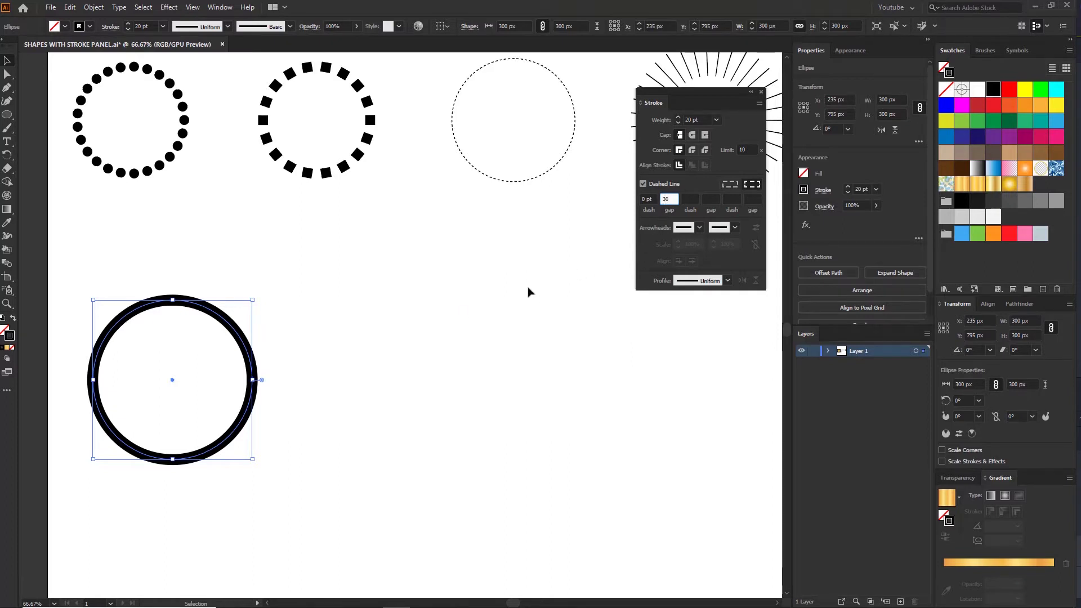
left_click(413, 292)
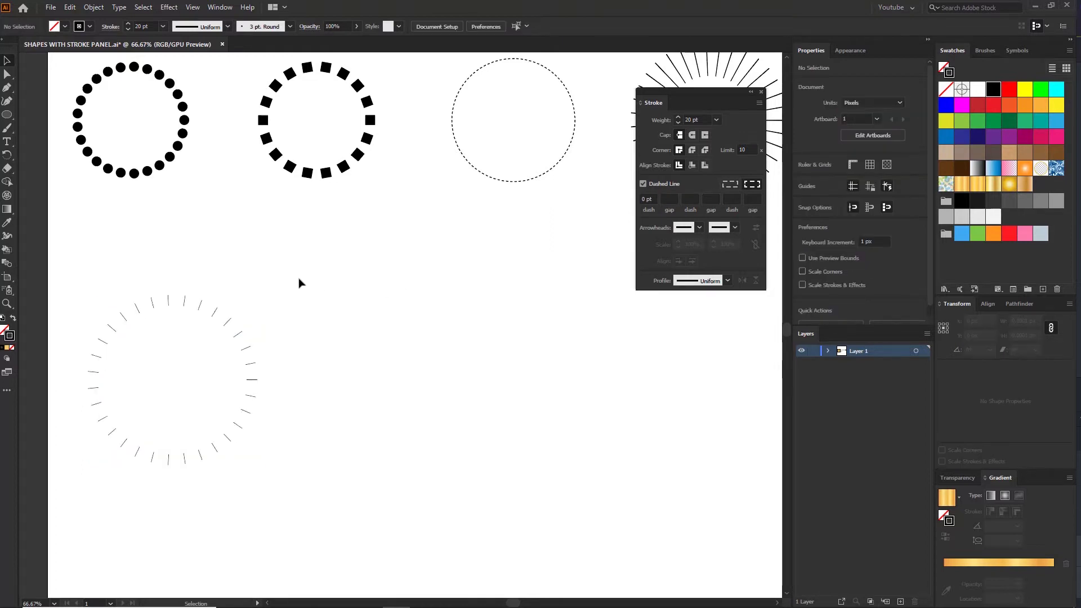
left_click_drag(234, 290, 167, 380)
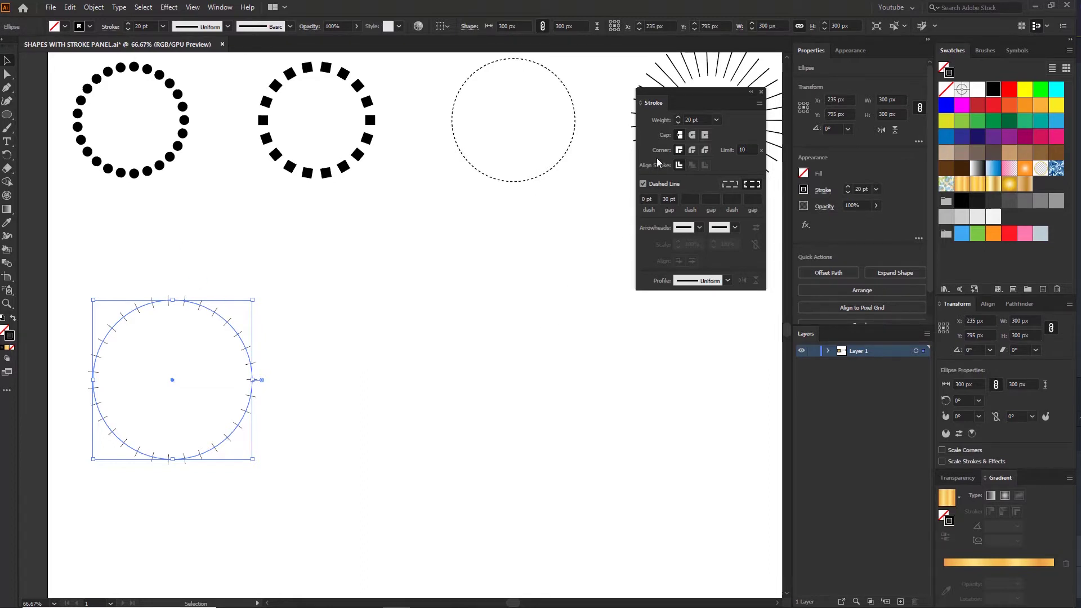
left_click(693, 136)
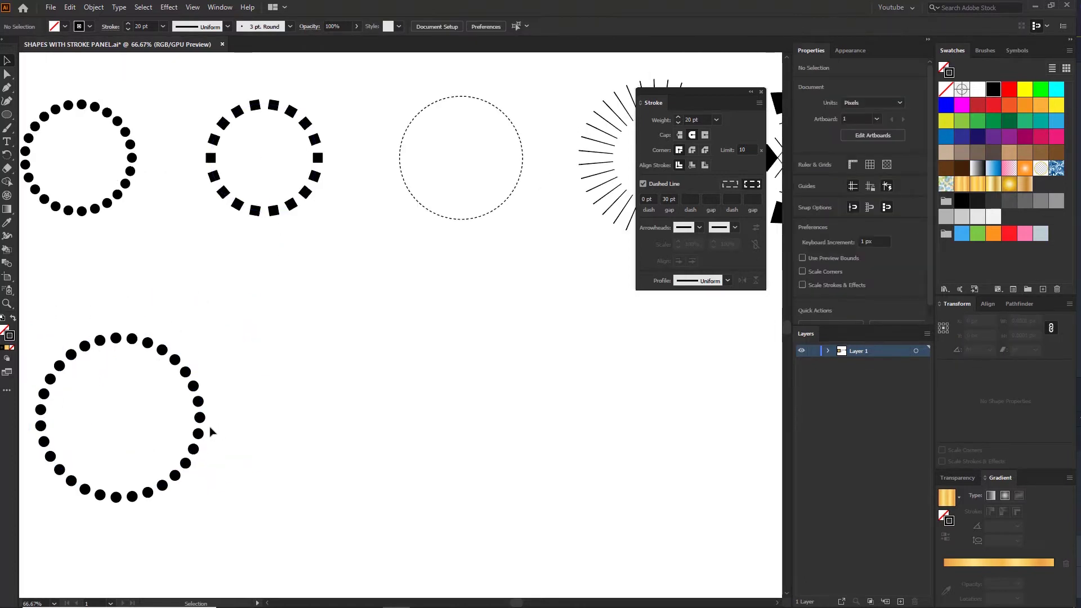
Duplicate the large dotted circle horizontally, placing the copy to its right
left_click_drag(200, 417, 379, 406)
left_click(212, 447)
scroll(213, 446, "right", 1)
left_click(165, 415)
key("alt+shift")
left_click(448, 381)
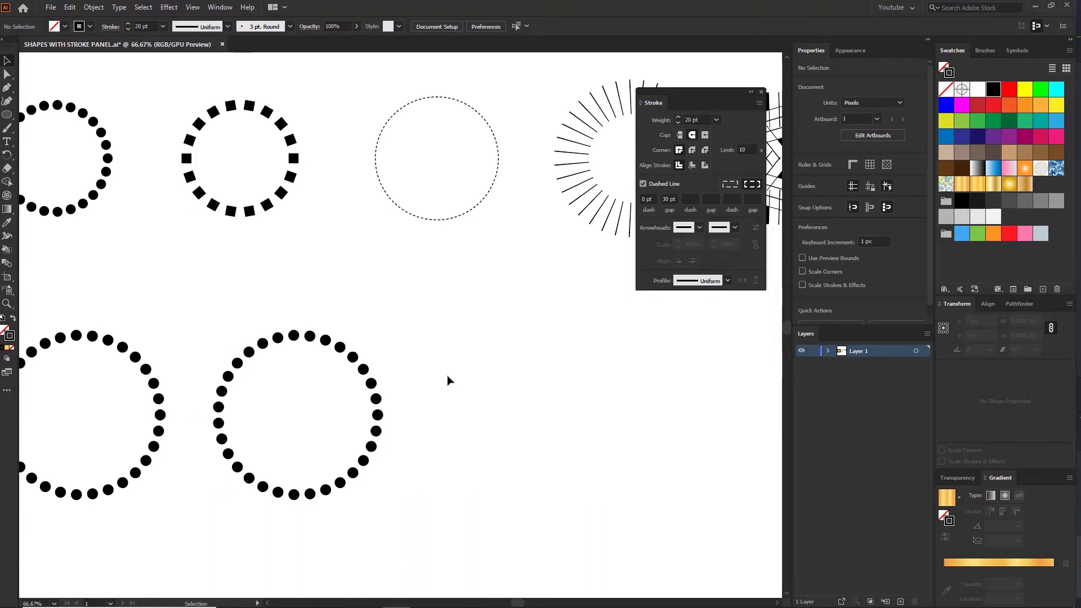
Turn the duplicated dotted circle into a ring of squares using projecting caps and a 40 pt gap, and deselect it
left_click(86, 380)
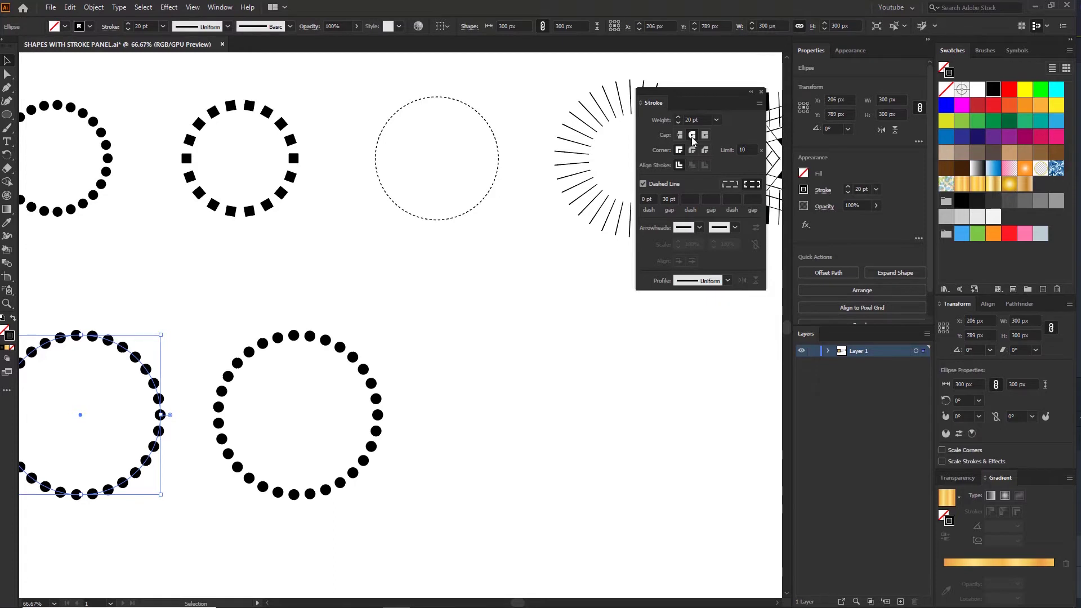
left_click(328, 307)
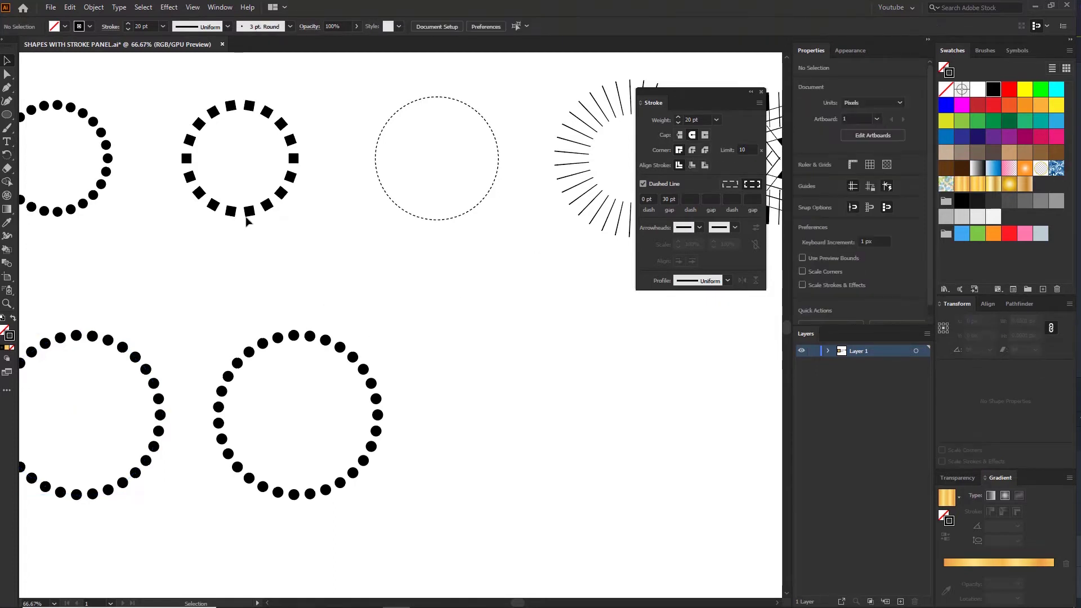
left_click(294, 337)
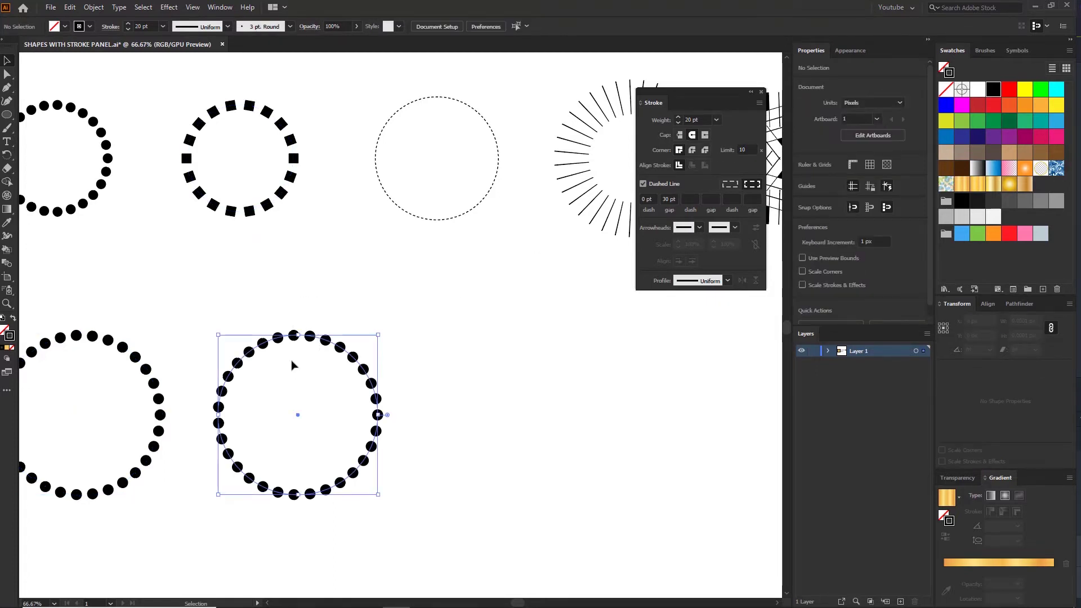
left_click(705, 135)
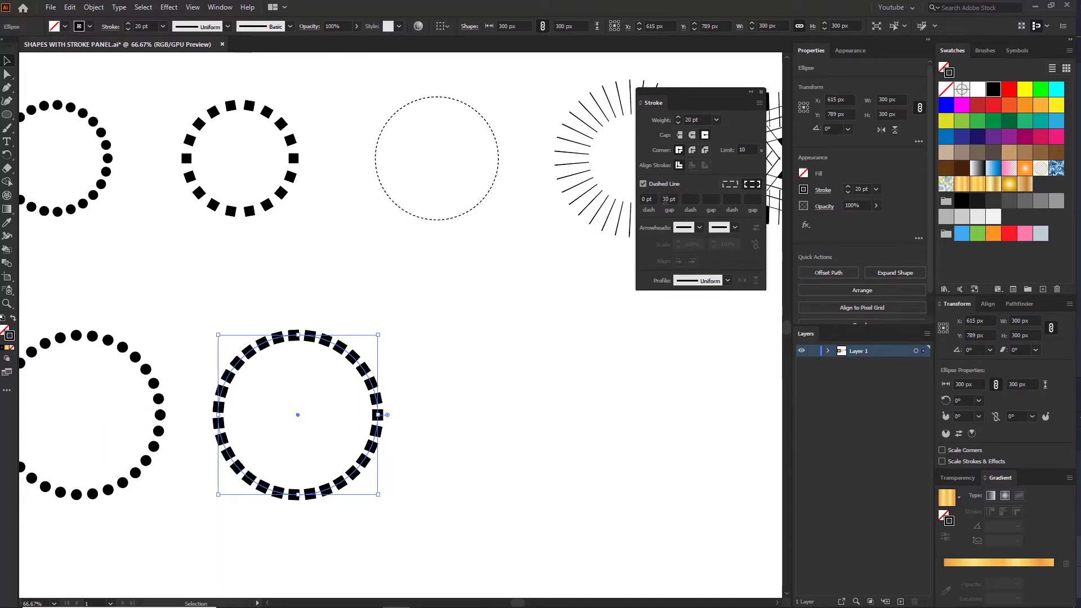
double_click(665, 200)
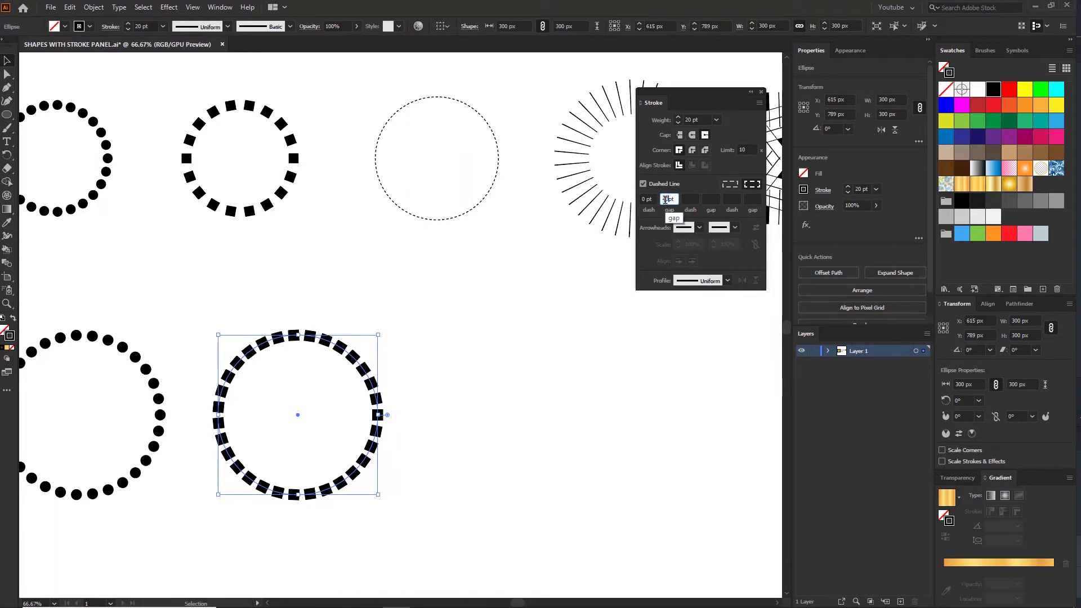
type("40")
key("Return")
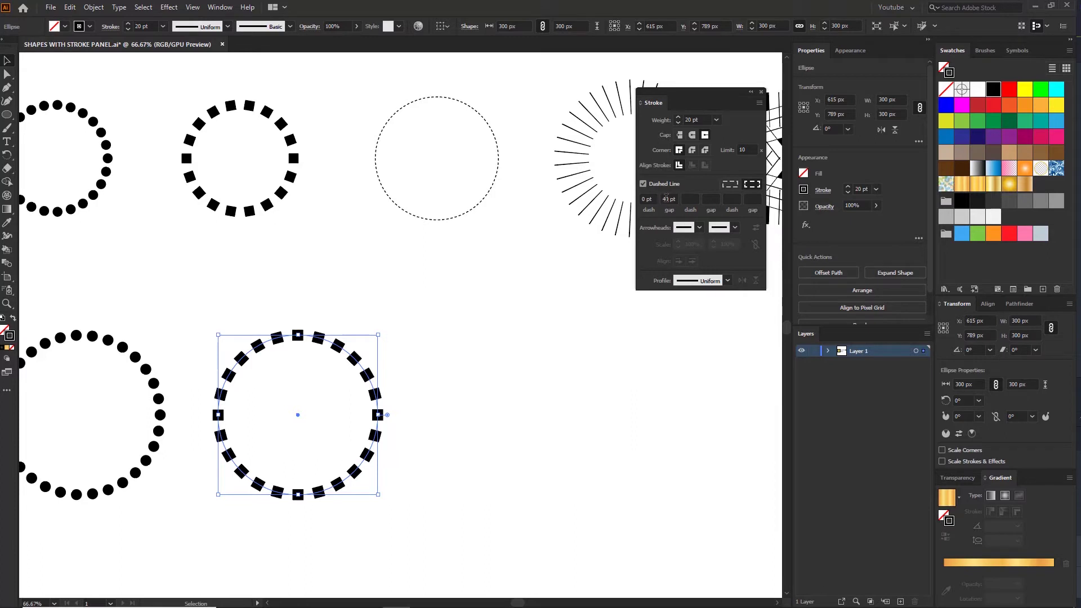
left_click(443, 350)
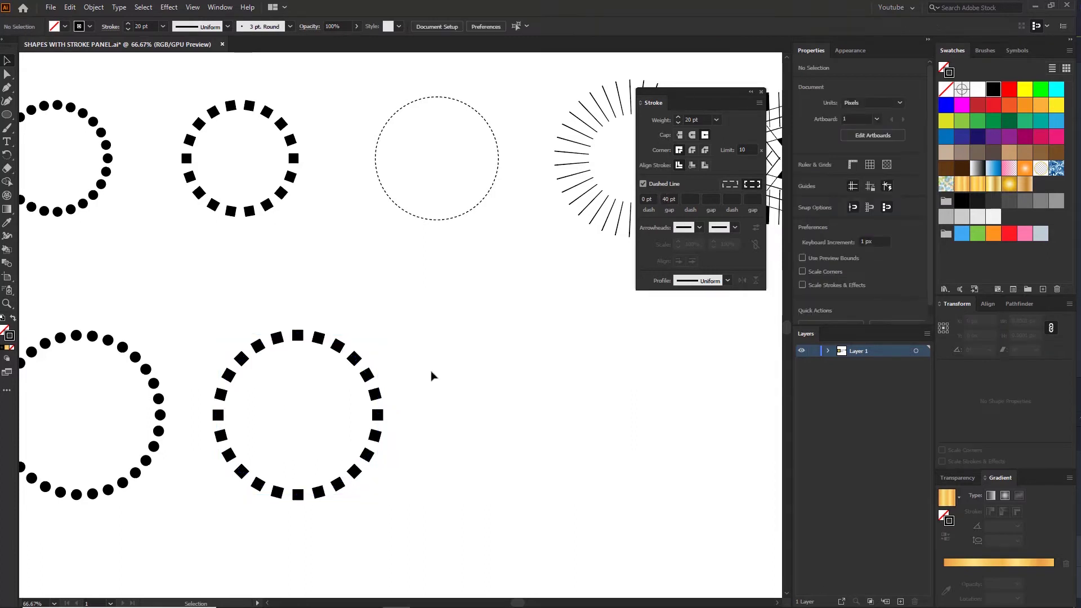
Duplicate the large ring of squares horizontally, placing the copy to its right
key("space")
left_click_drag(448, 362, 375, 370)
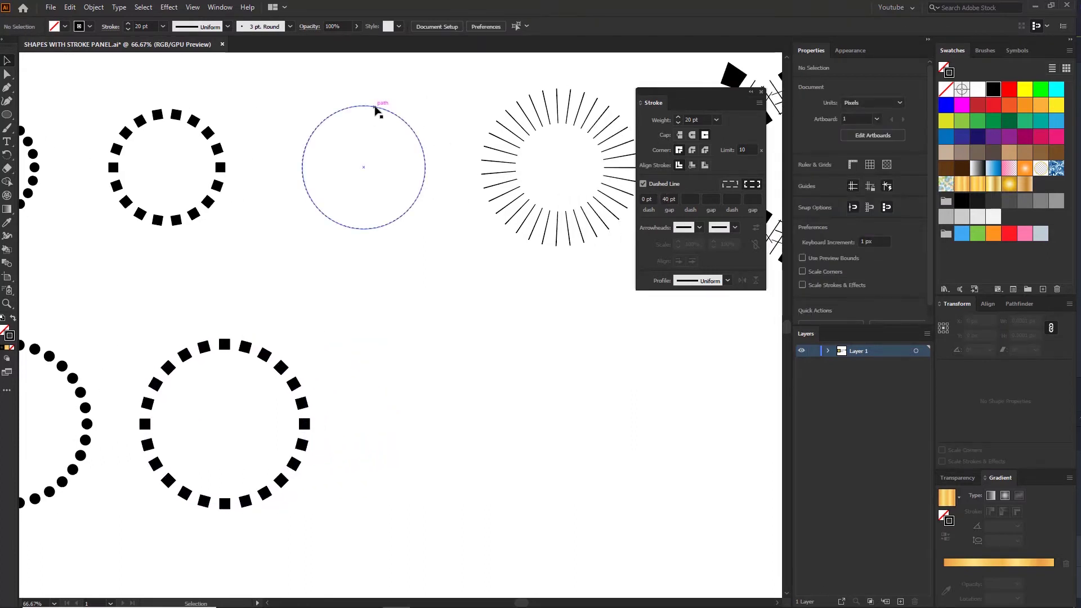
scroll(375, 110, "up", 3)
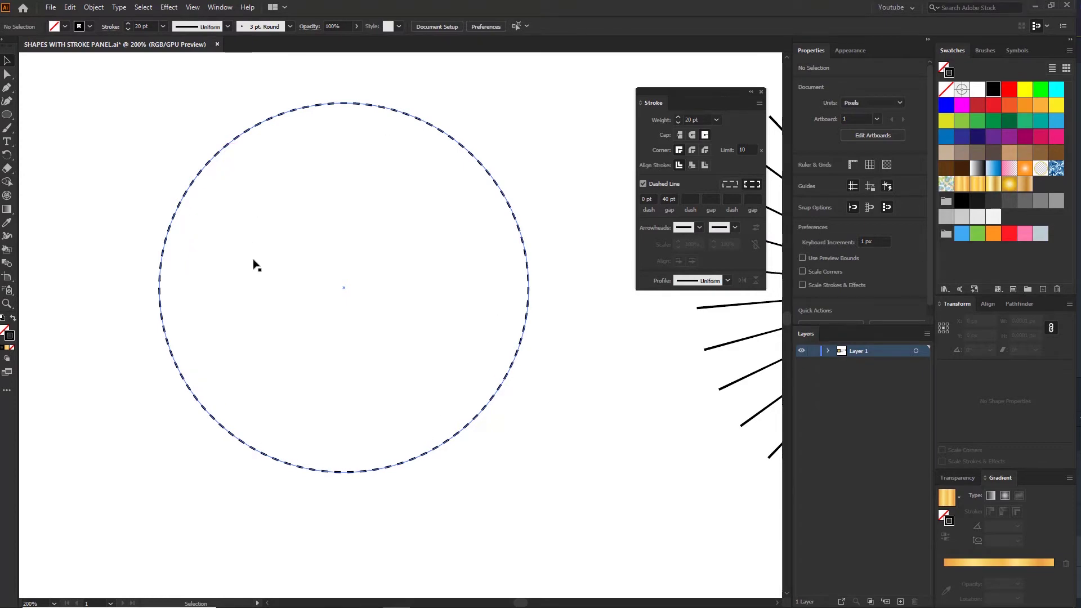
scroll(278, 269, "down", 4)
left_click_drag(375, 428, 314, 343)
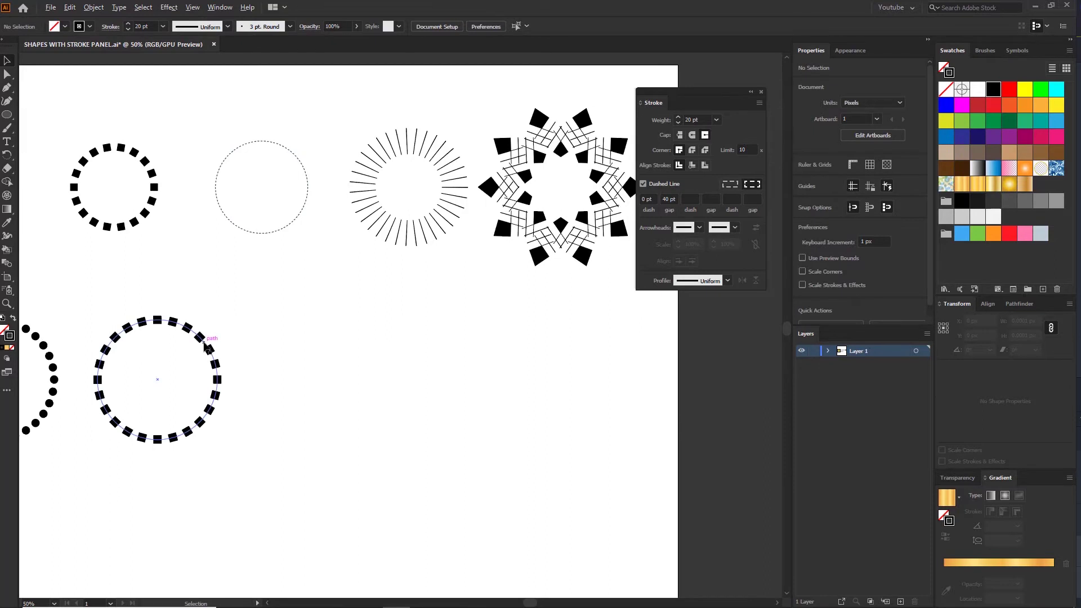
scroll(211, 345, "up", 1)
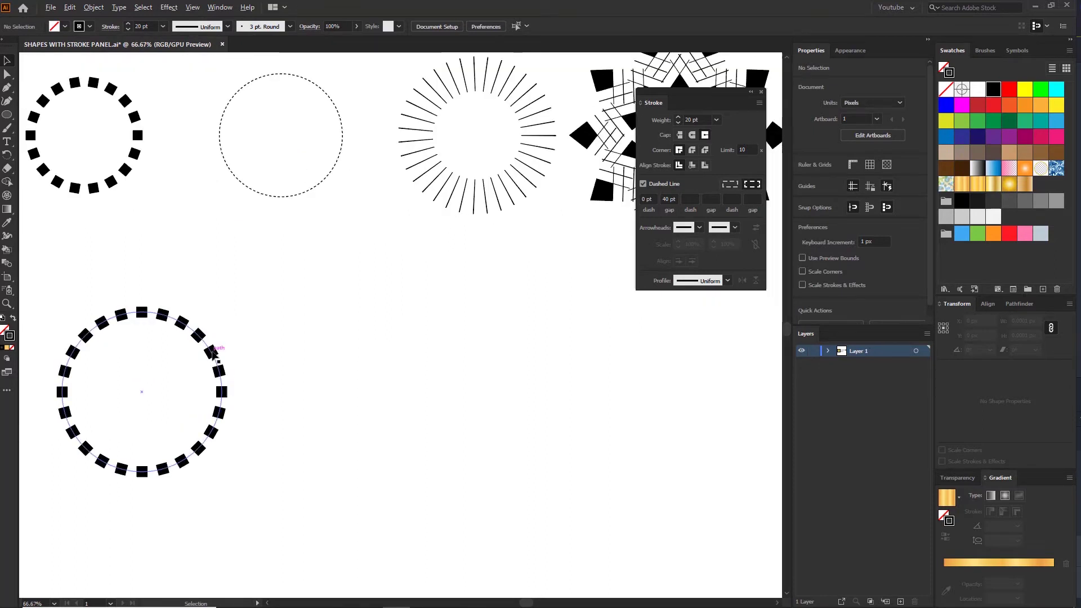
left_click_drag(214, 354, 411, 355)
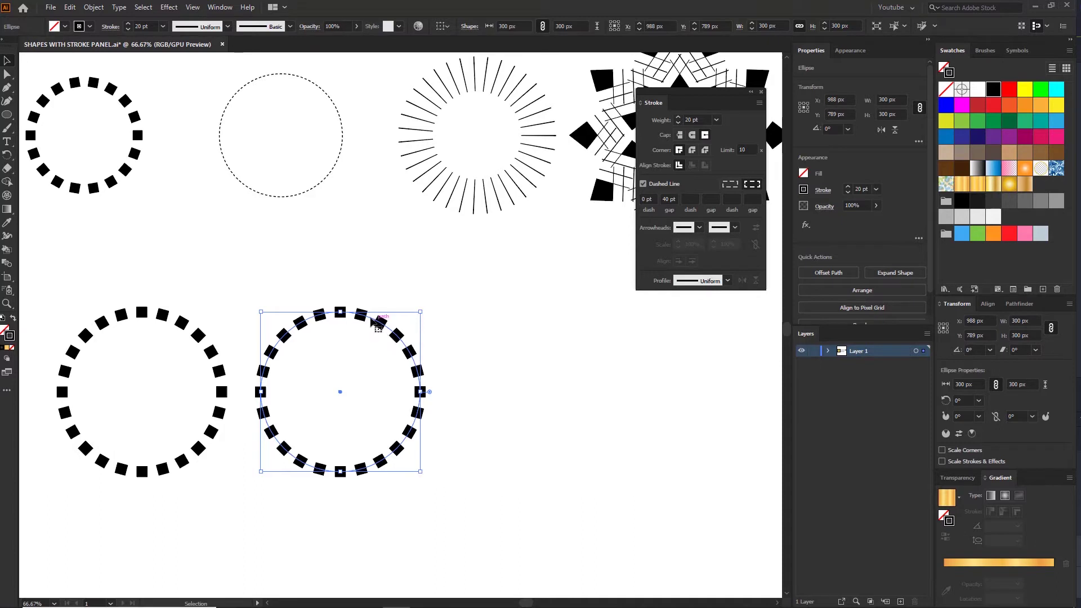
Set the new copy's stroke weight to 2 pt and deselect it
left_click(717, 119)
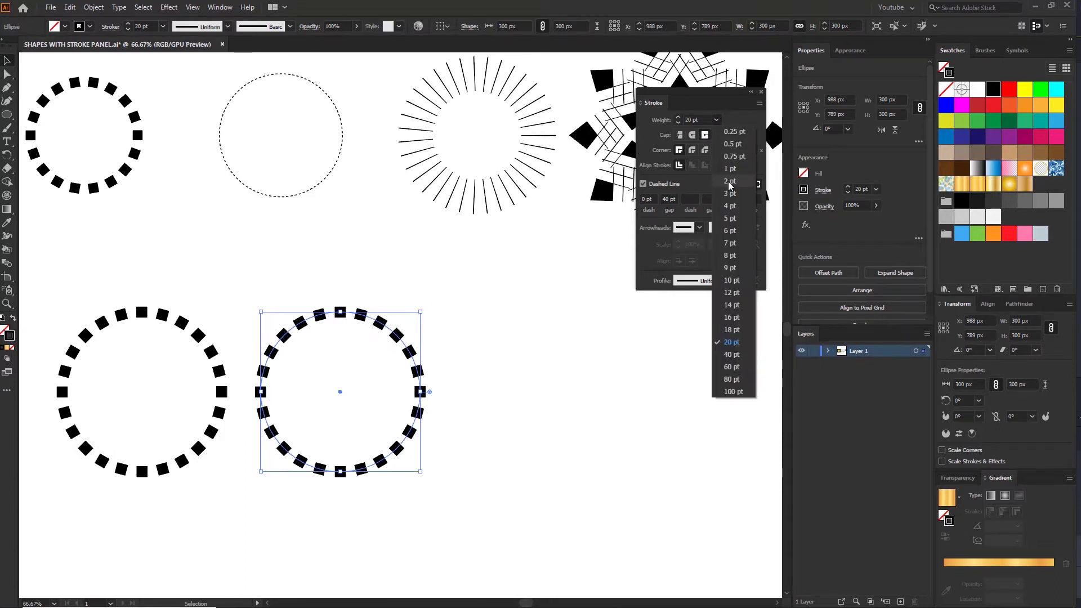
left_click(729, 182)
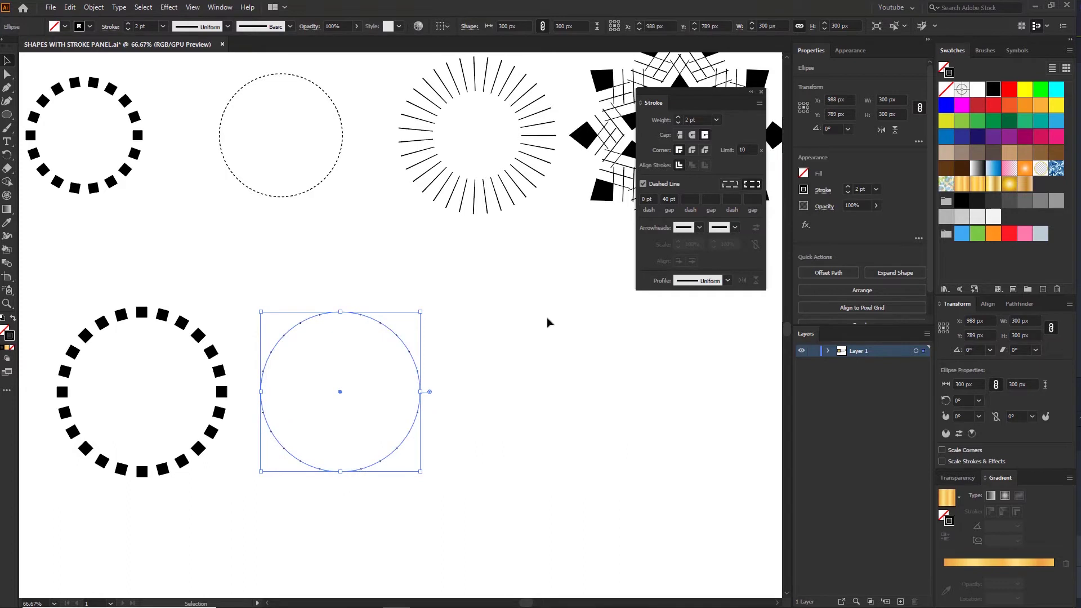
left_click(441, 317)
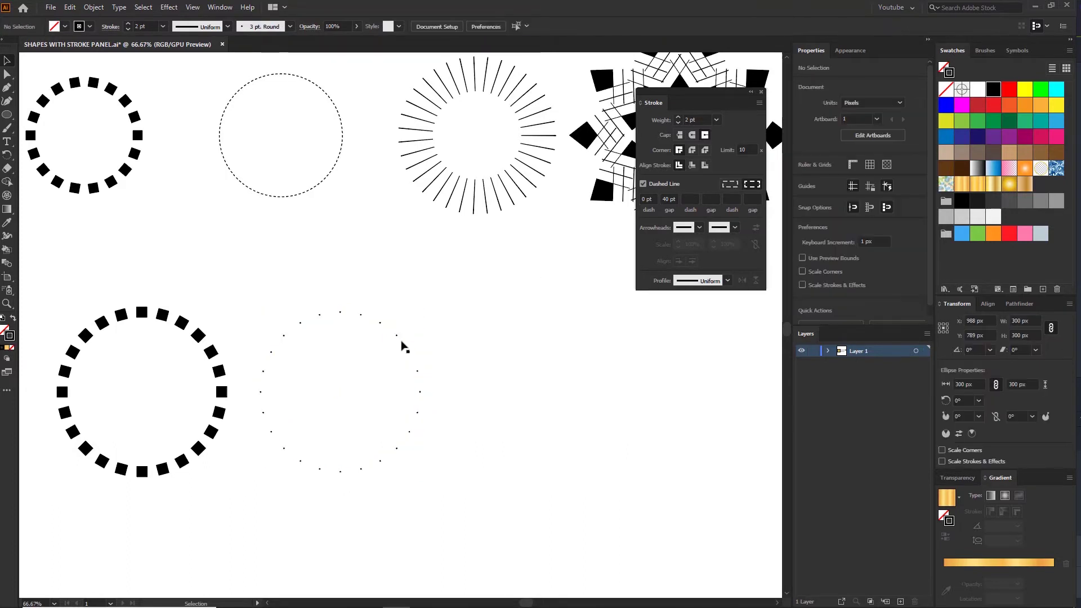
scroll(391, 342, "up", 1)
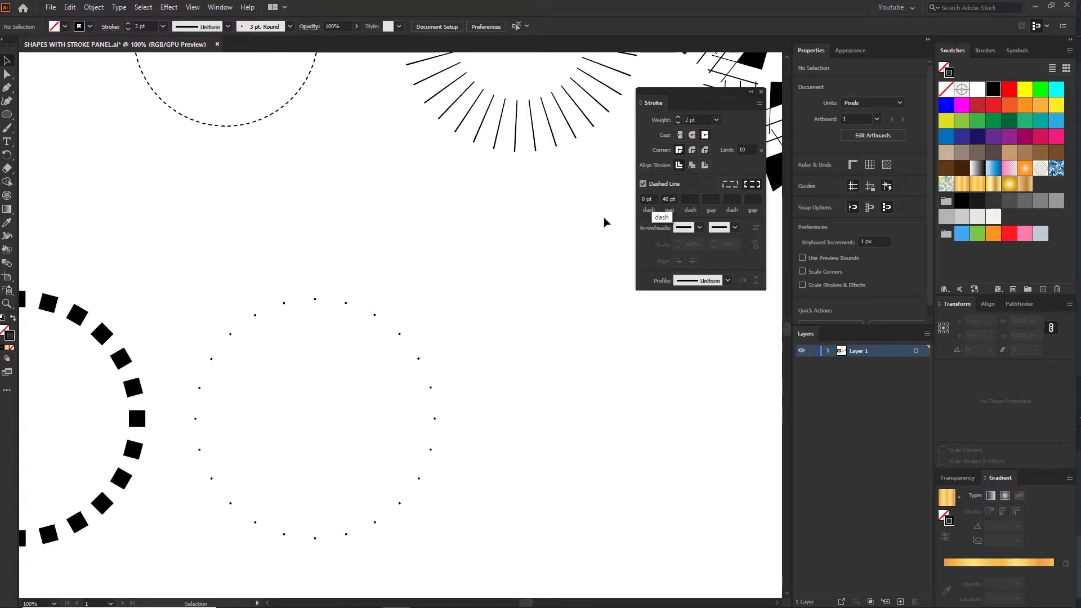
Set the thin circle's dash length to 4 pt and deselect it
left_click_drag(456, 306, 391, 369)
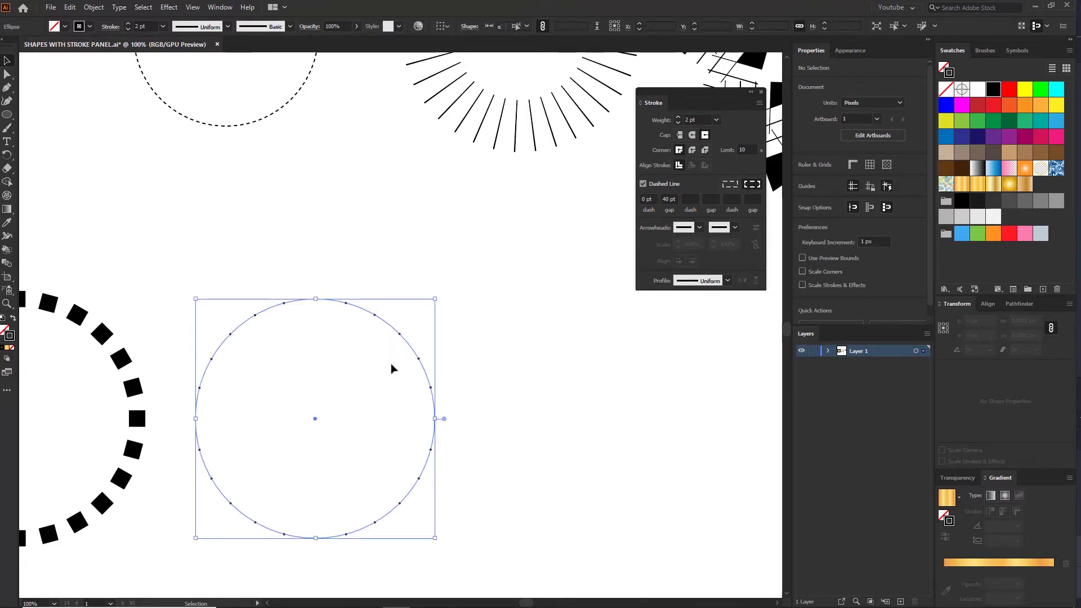
left_click(647, 201)
type("4")
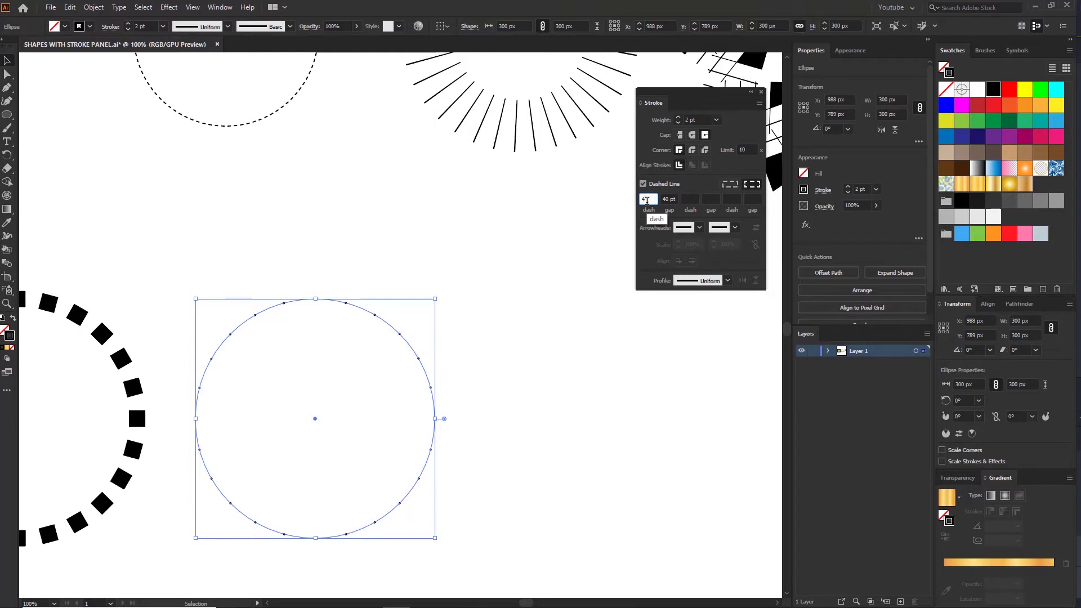
key("Tab")
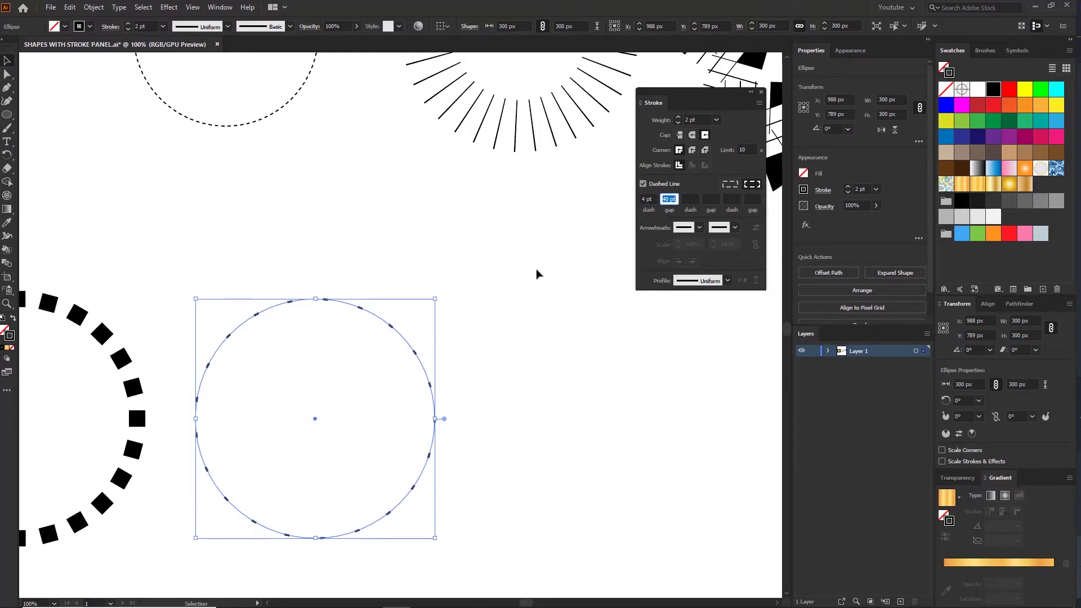
left_click(468, 327)
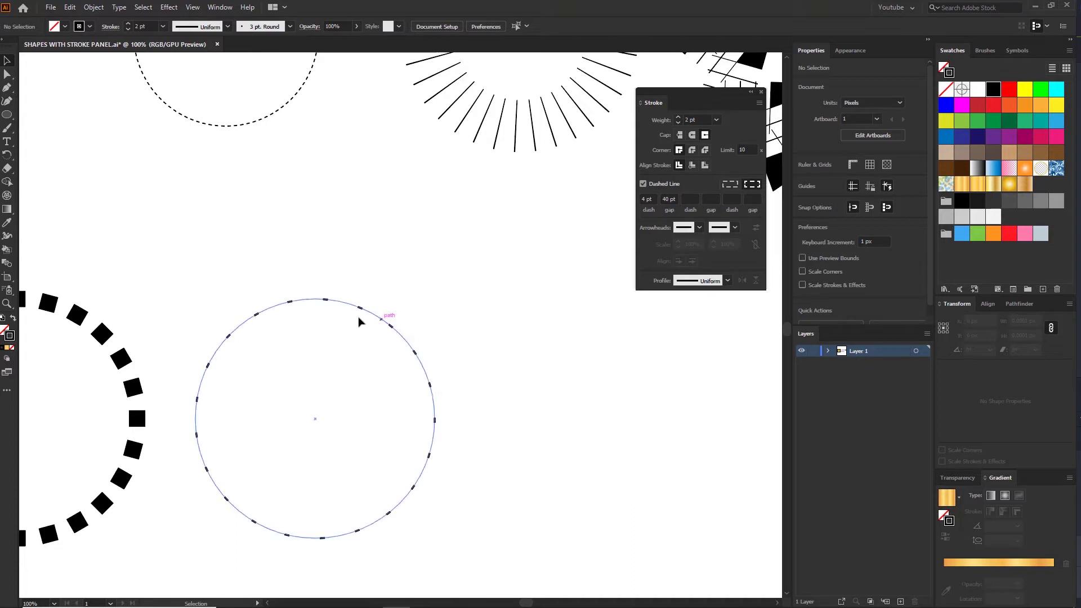
Set the thin dashed circle's gap to 20 pt and deselect it
left_click_drag(411, 289, 363, 344)
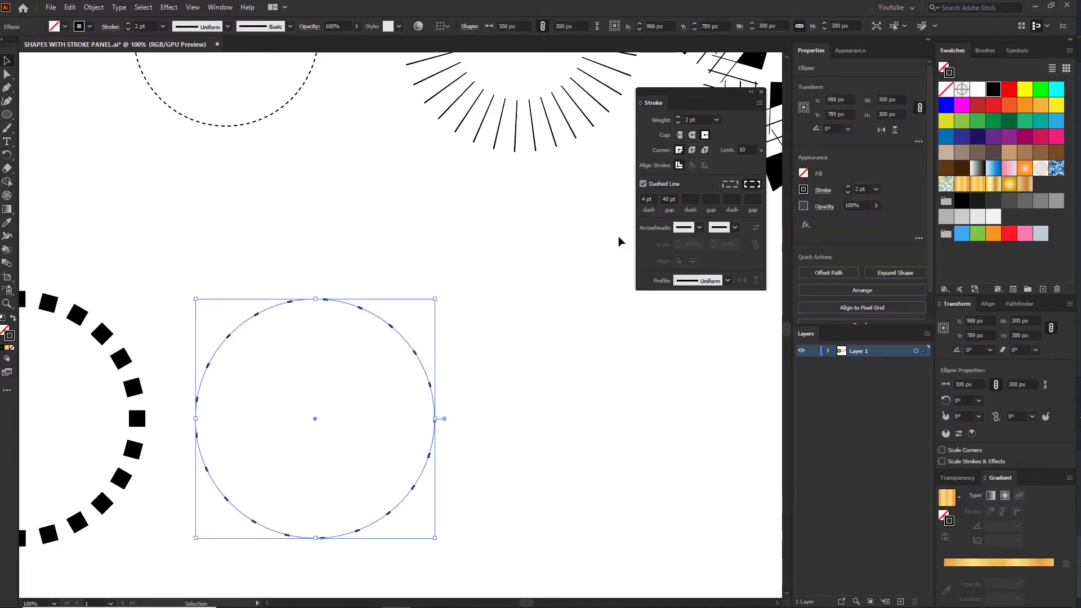
double_click(668, 198)
type("2")
key("Return")
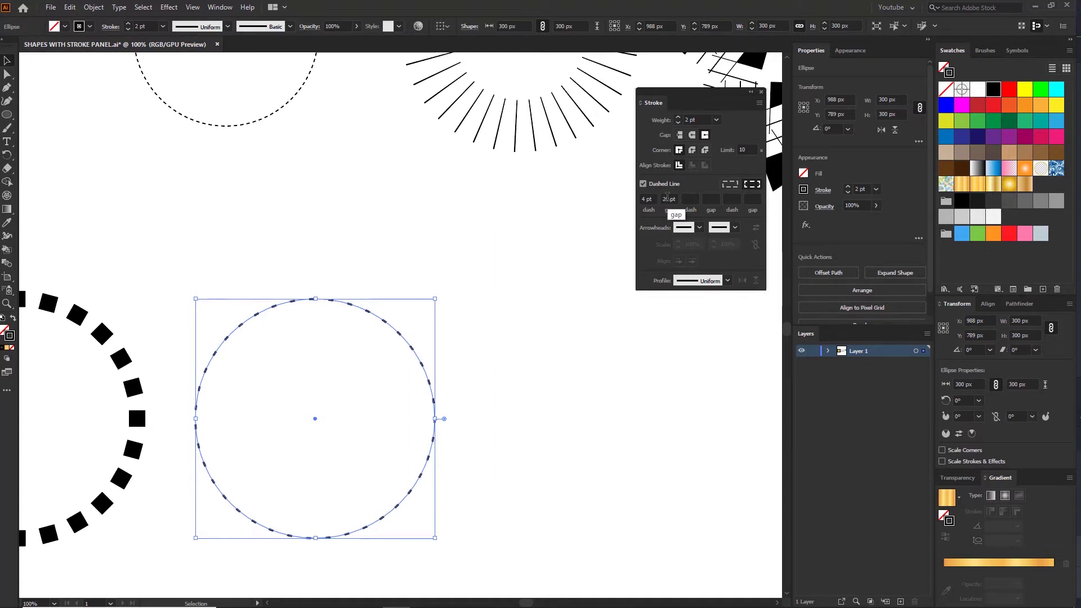
left_click(540, 429)
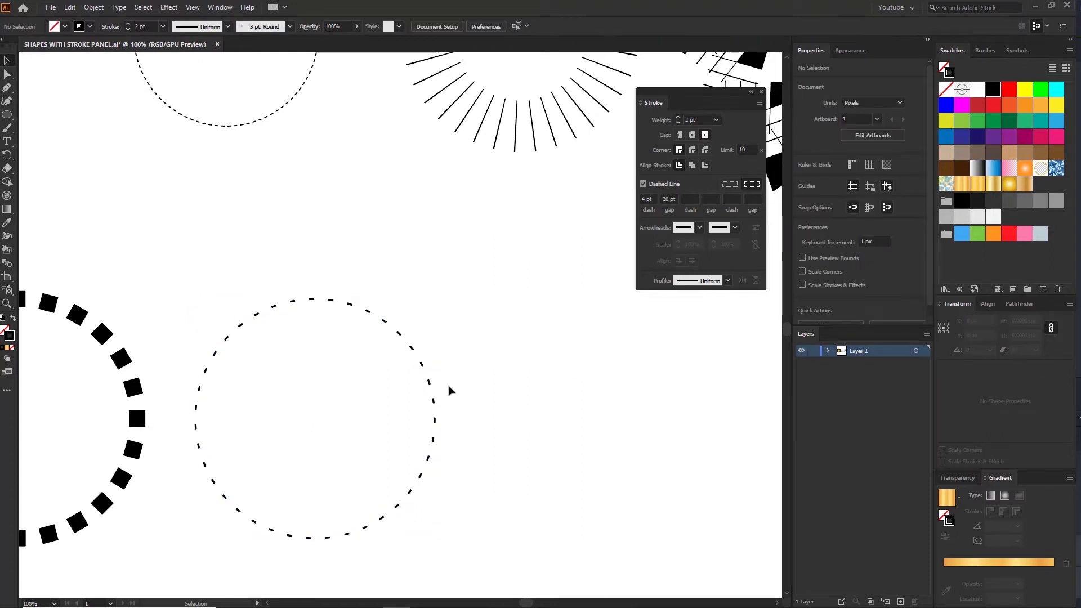
left_click_drag(484, 350, 470, 381)
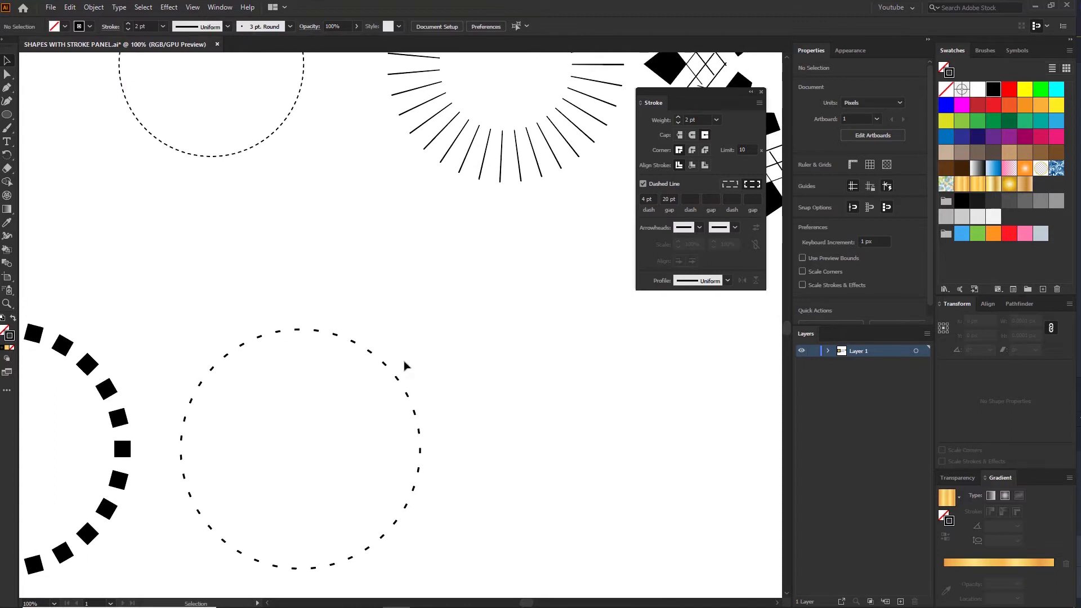
Tighten the thin dashed circle's gap to 10 pt and deselect it
left_click_drag(408, 345, 362, 411)
left_click(667, 199)
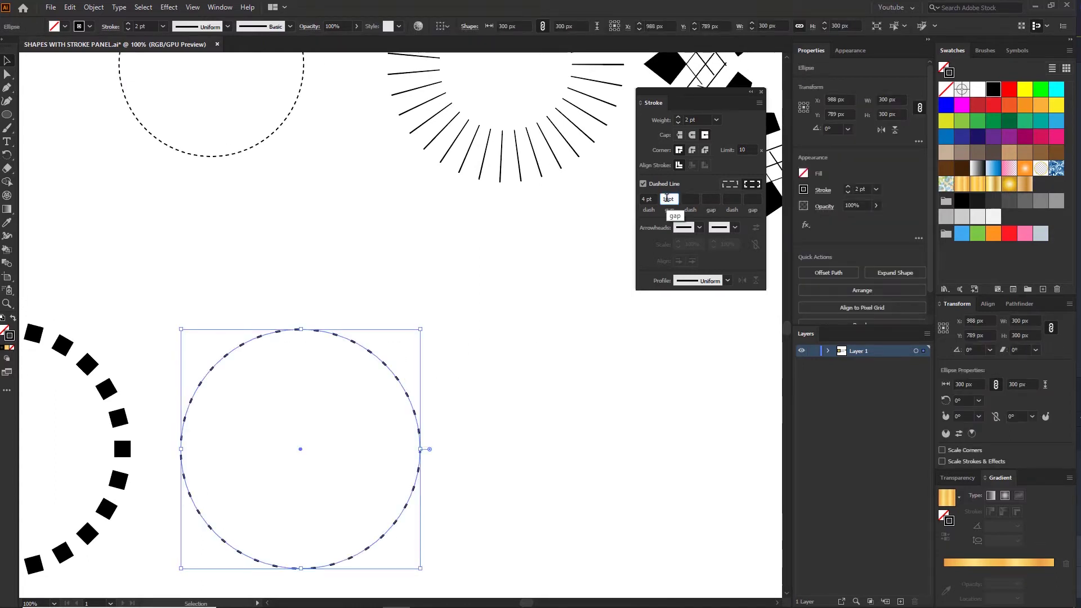
type("10")
key("Return")
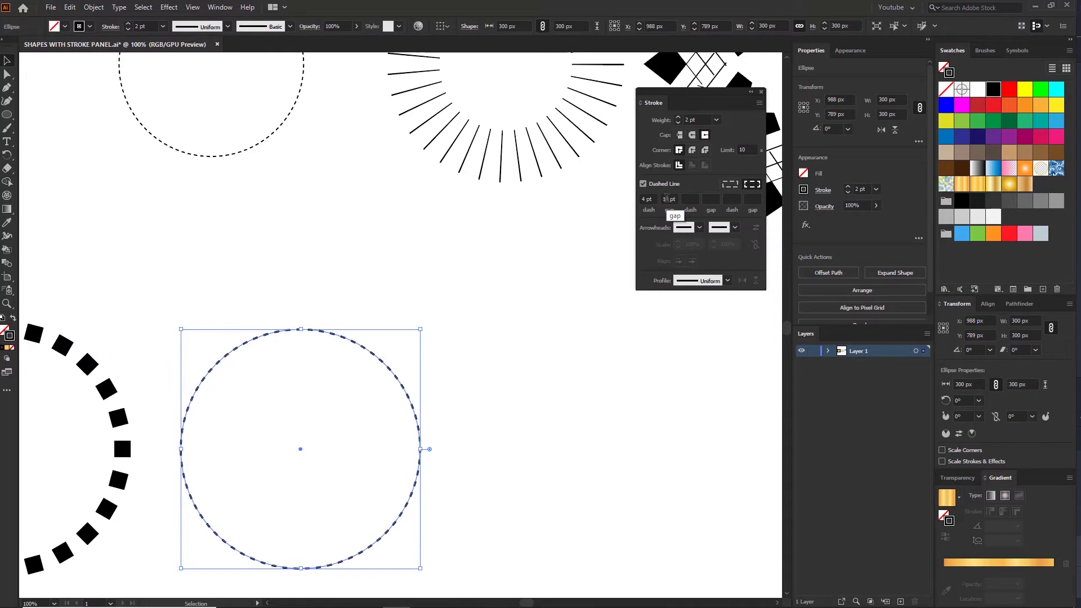
left_click(540, 350)
scroll(387, 343, "down", 2)
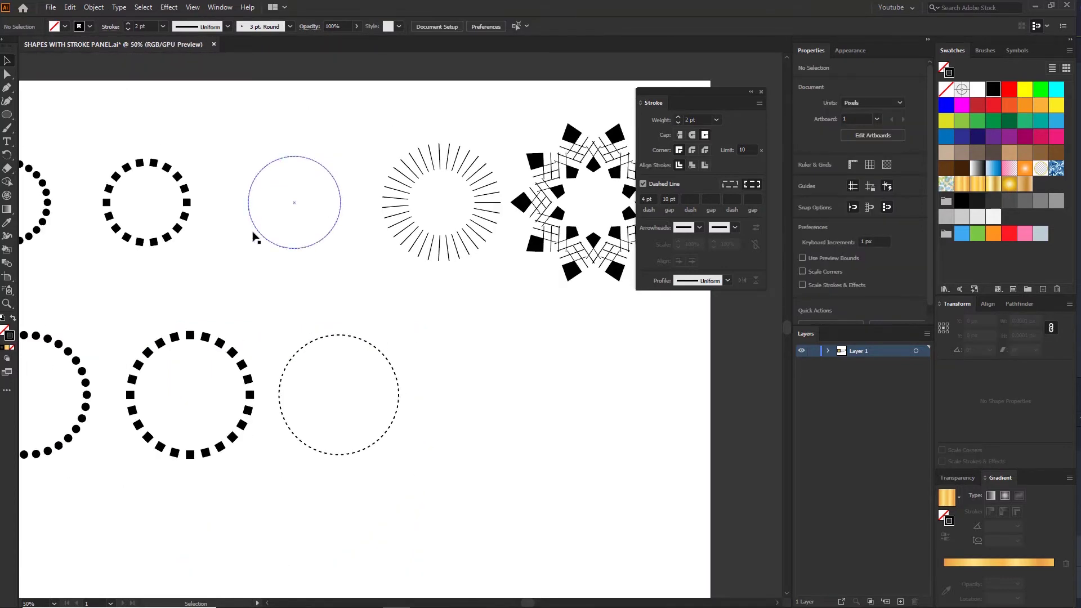
Duplicate the large thin dashed circle horizontally, placing the copy to its right beneath the sample shapes
scroll(366, 352, "up", 2)
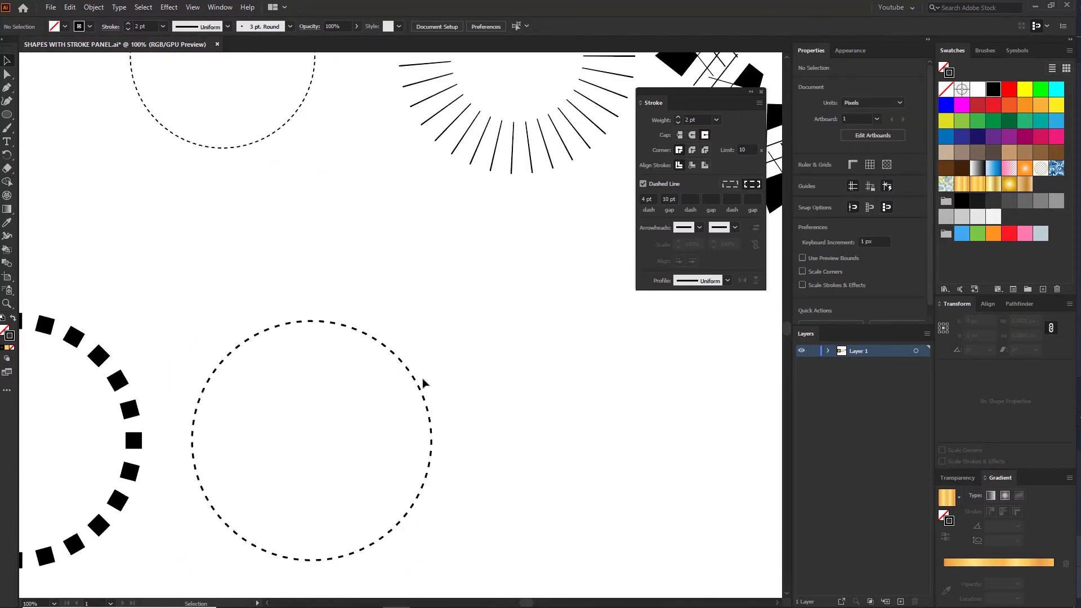
scroll(366, 363, "right", 3)
scroll(367, 362, "up", 1)
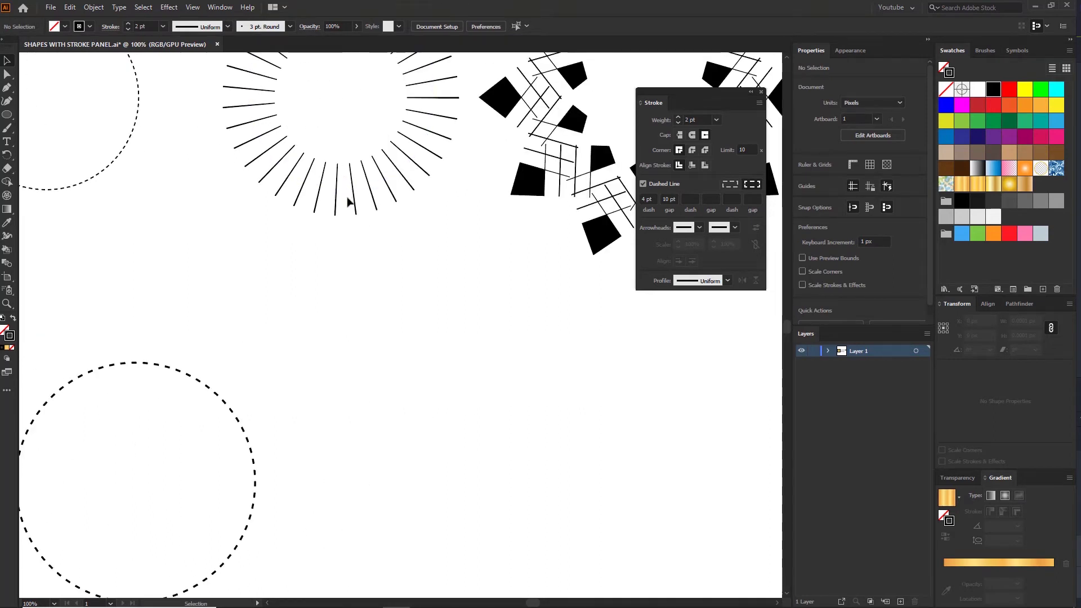
scroll(365, 203, "up", 2)
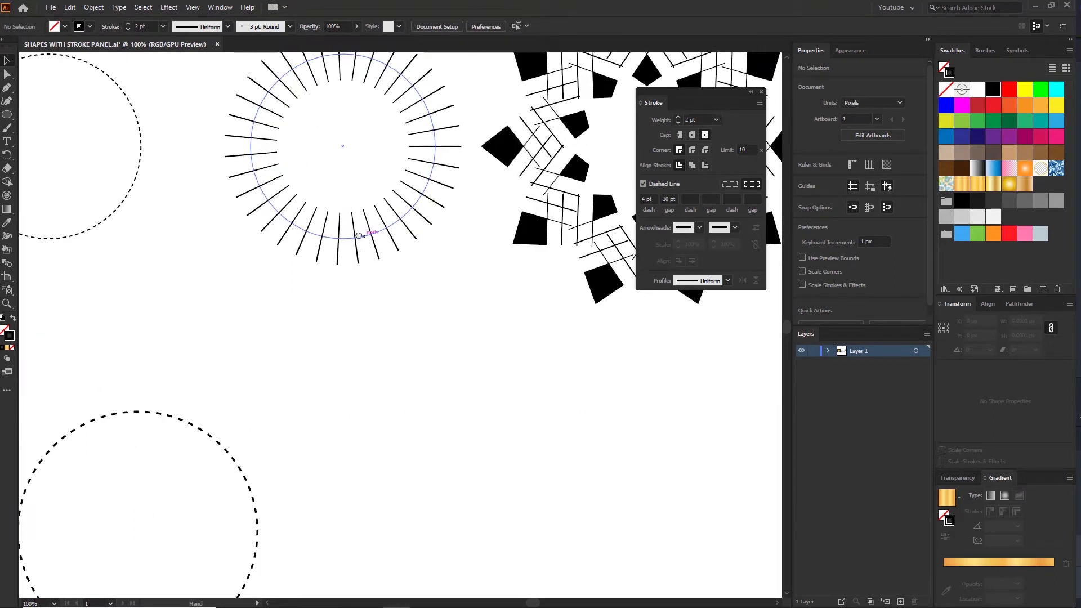
scroll(355, 205, "down", 1)
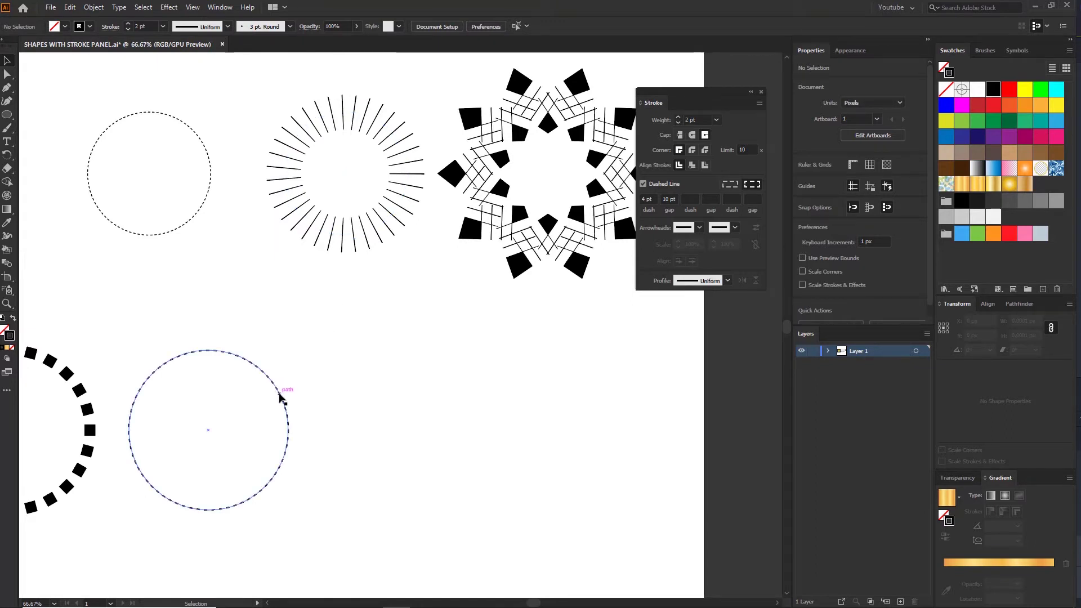
left_click_drag(279, 392, 499, 401)
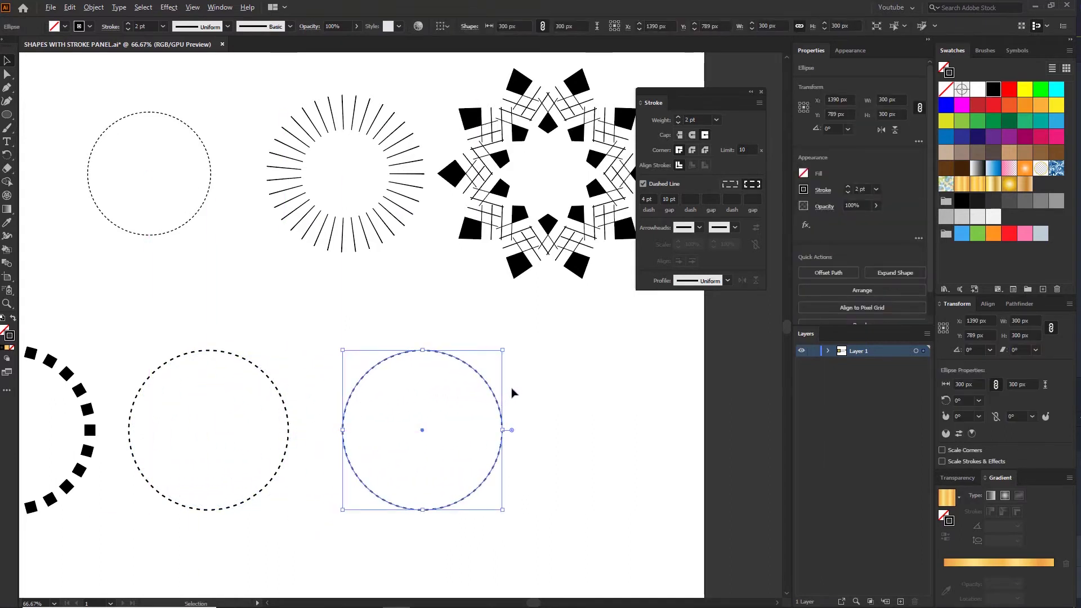
Select the new dashed copy and set its stroke weight to 40 pt
left_click(512, 391)
scroll(495, 366, "up", 1)
left_click_drag(450, 293, 354, 391)
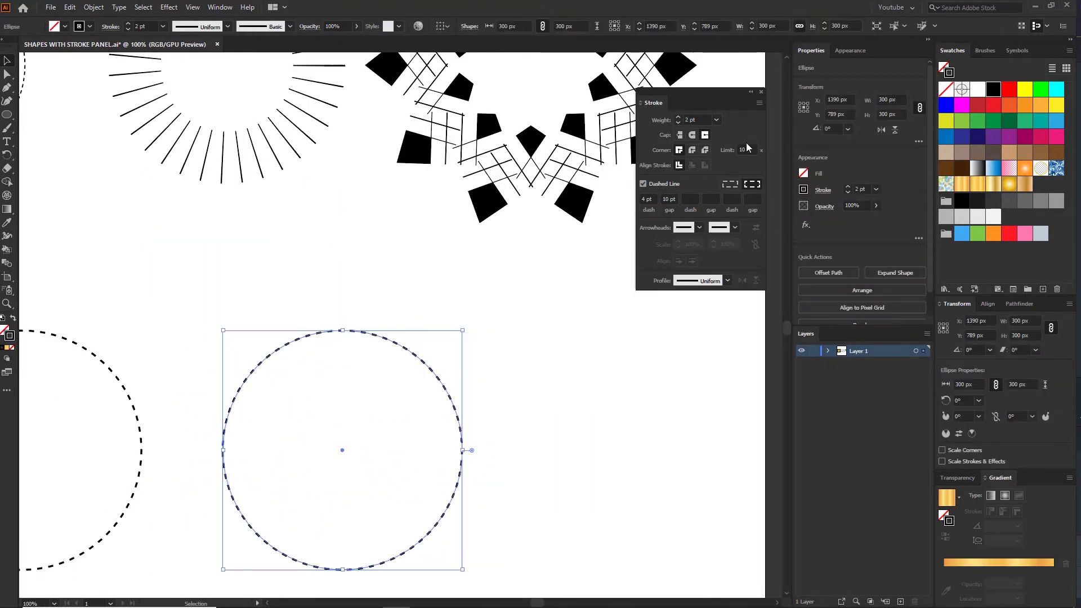
left_click(717, 121)
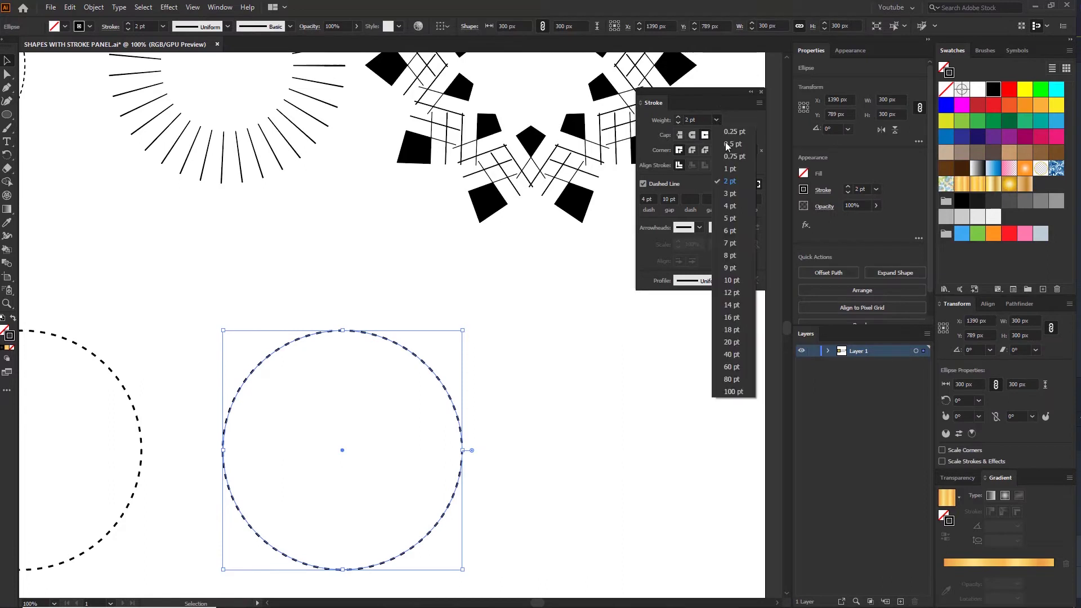
left_click(728, 354)
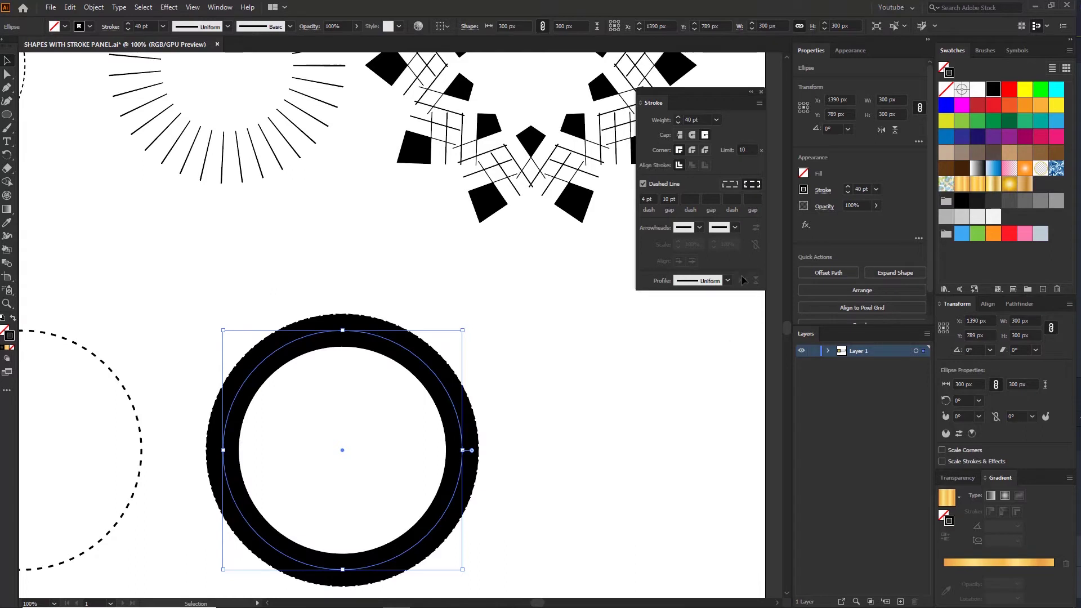
Set the selected dashed copy's stroke weight to 60 pt and switch its stroke ends to a butt cap
left_click(717, 120)
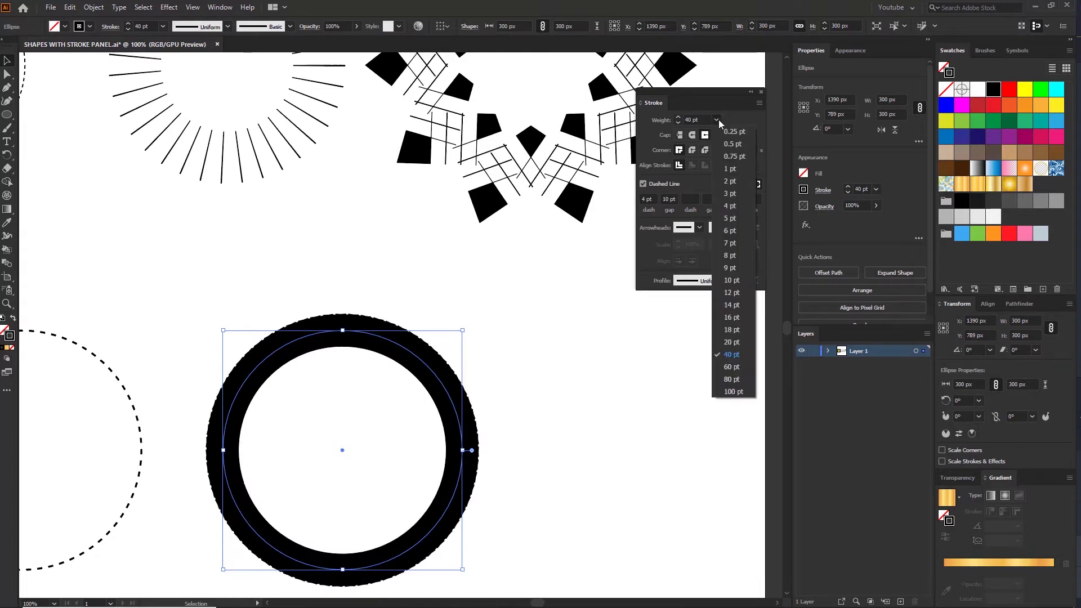
left_click(731, 367)
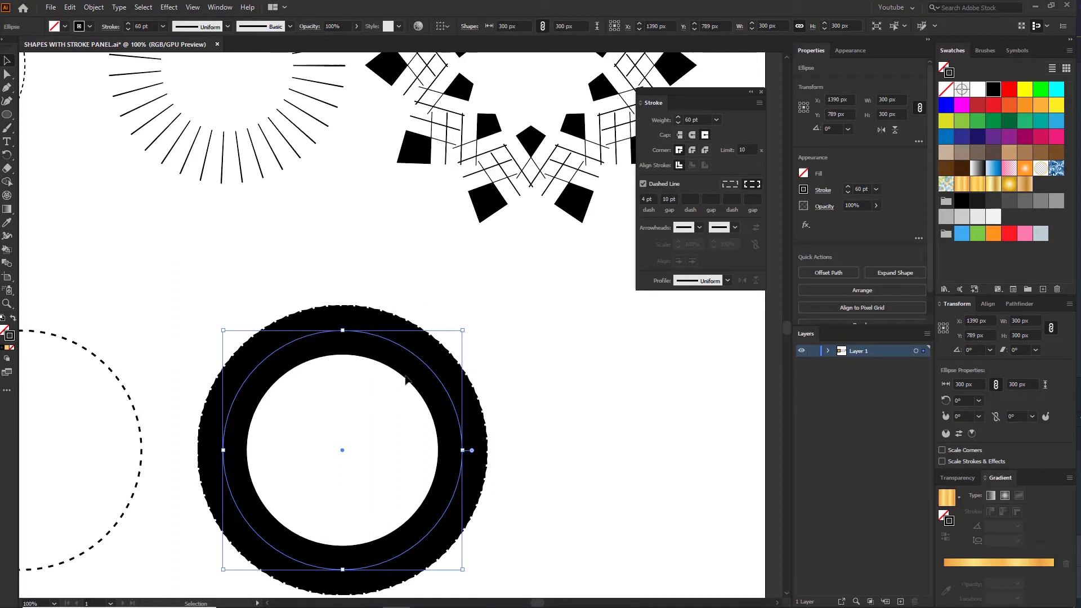
left_click(679, 138)
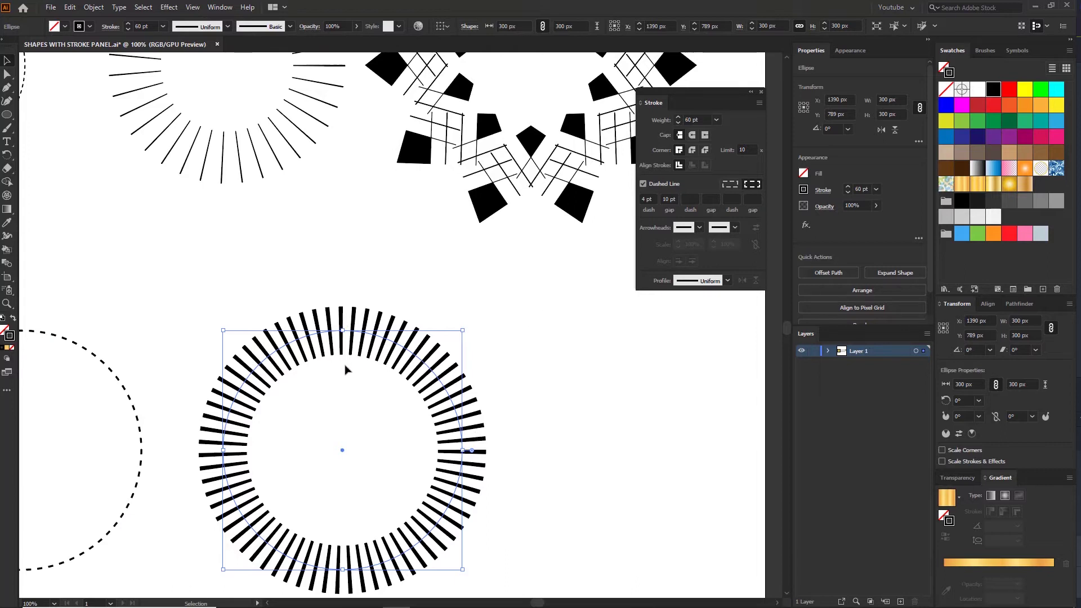
Raise the radiating-line ring's stroke weight to 80 pt and set its dash length to 3 pt
left_click(718, 120)
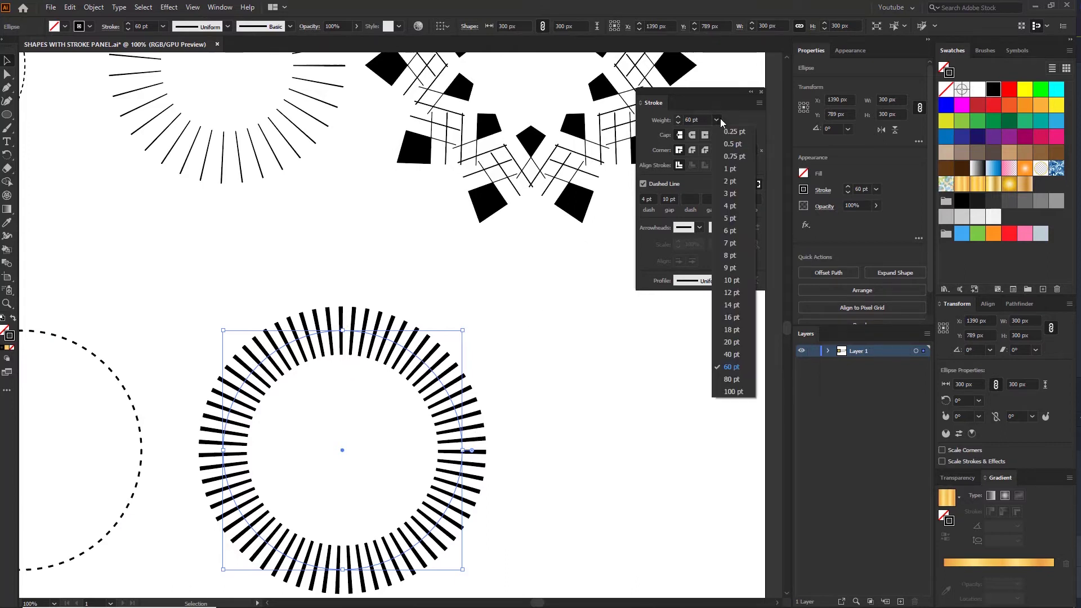
left_click(732, 379)
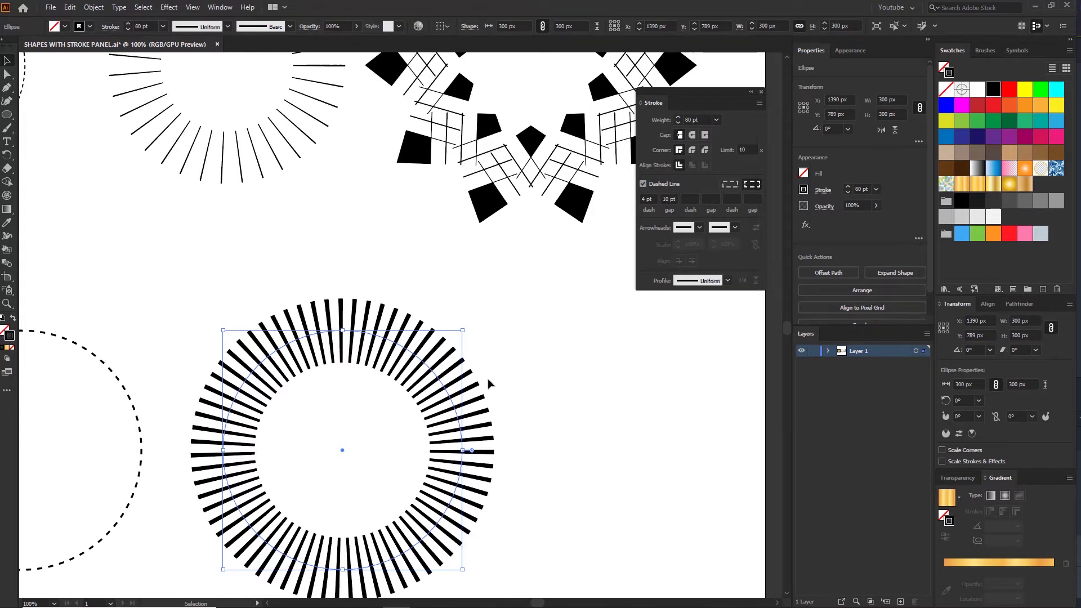
double_click(644, 200)
key("Tab")
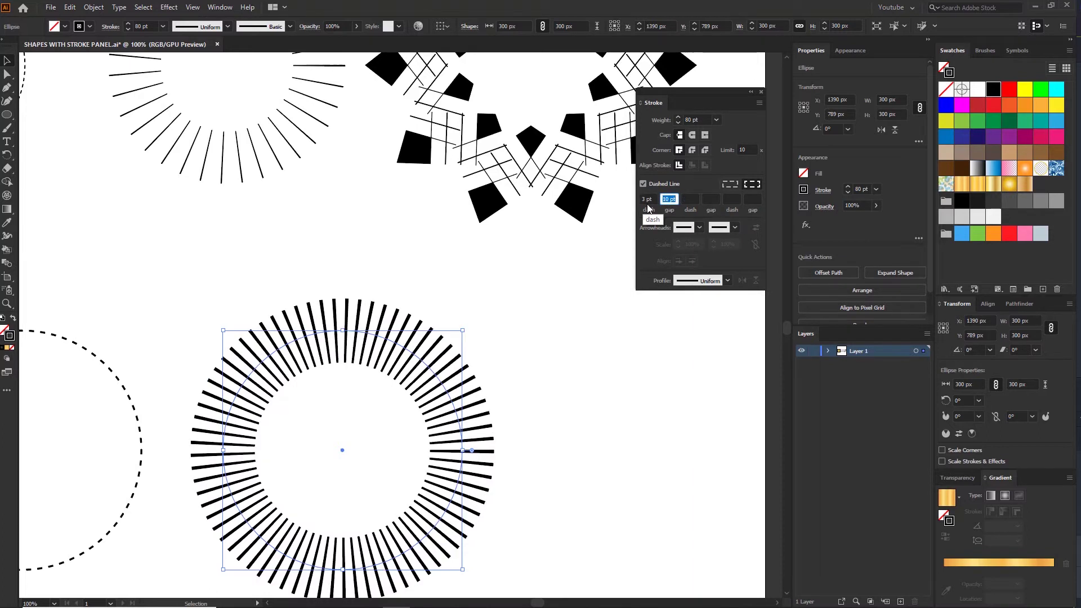
Set the radiating-line ring's gap to 20 pt, widen it to 30 pt, and deselect the ring
type("20")
key("Tab")
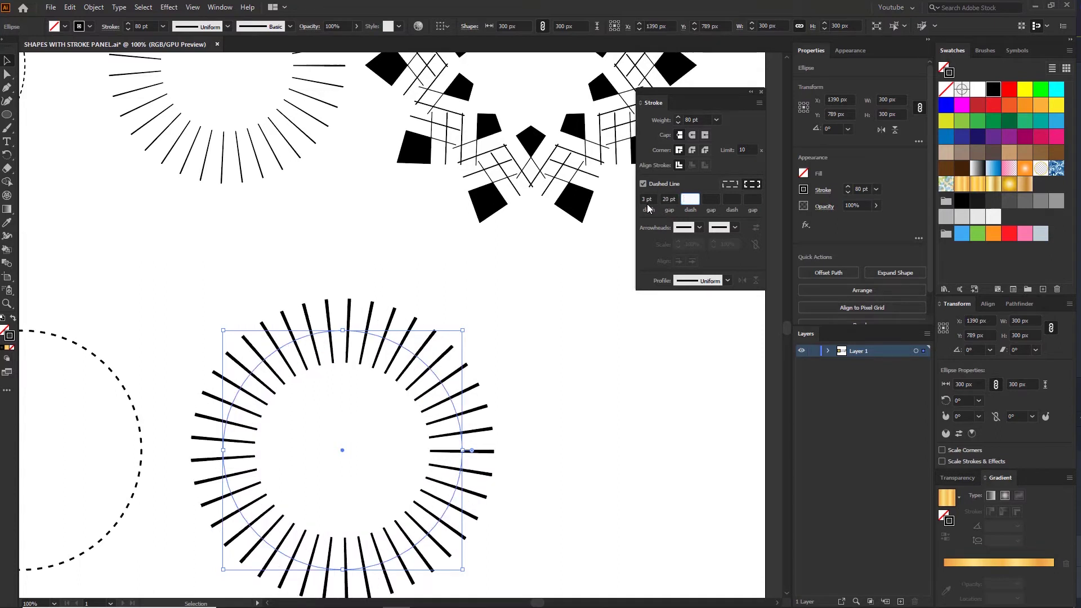
key("shift+Tab")
type("3")
key("Tab")
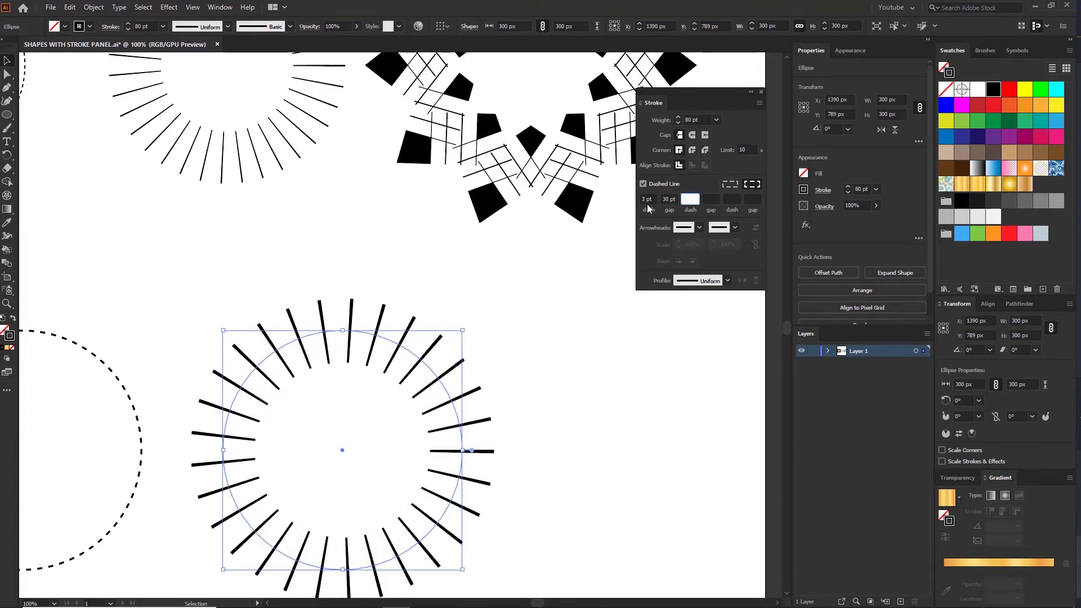
left_click(506, 311)
Select the new radiating-line ring and move it horizontally about 53 px to the right
scroll(498, 298, "down", 1, "alt")
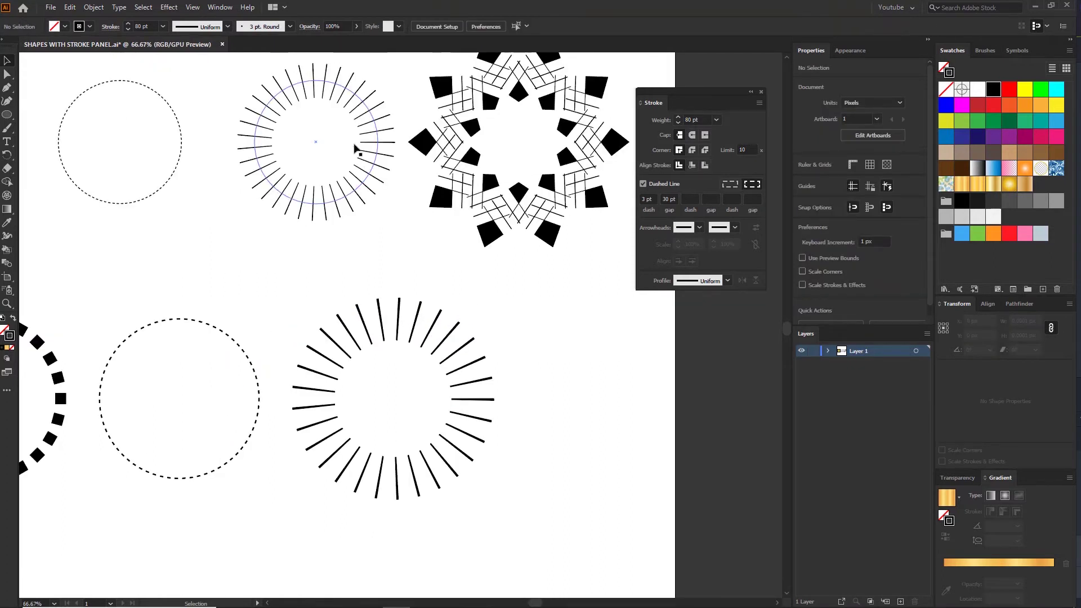
left_click_drag(545, 314, 455, 360)
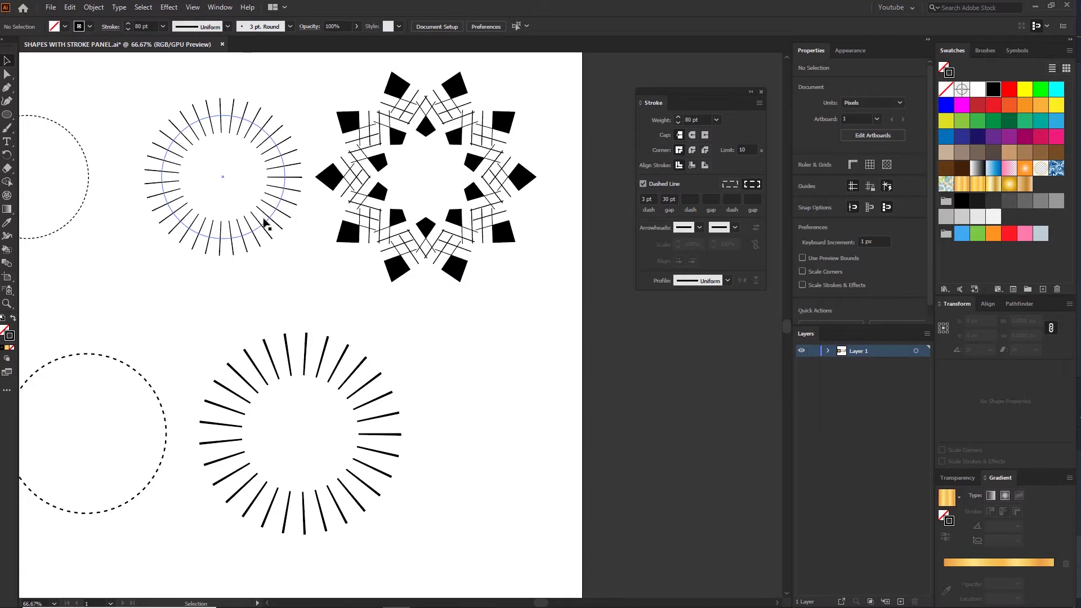
left_click(375, 369)
left_click_drag(451, 454, 407, 434)
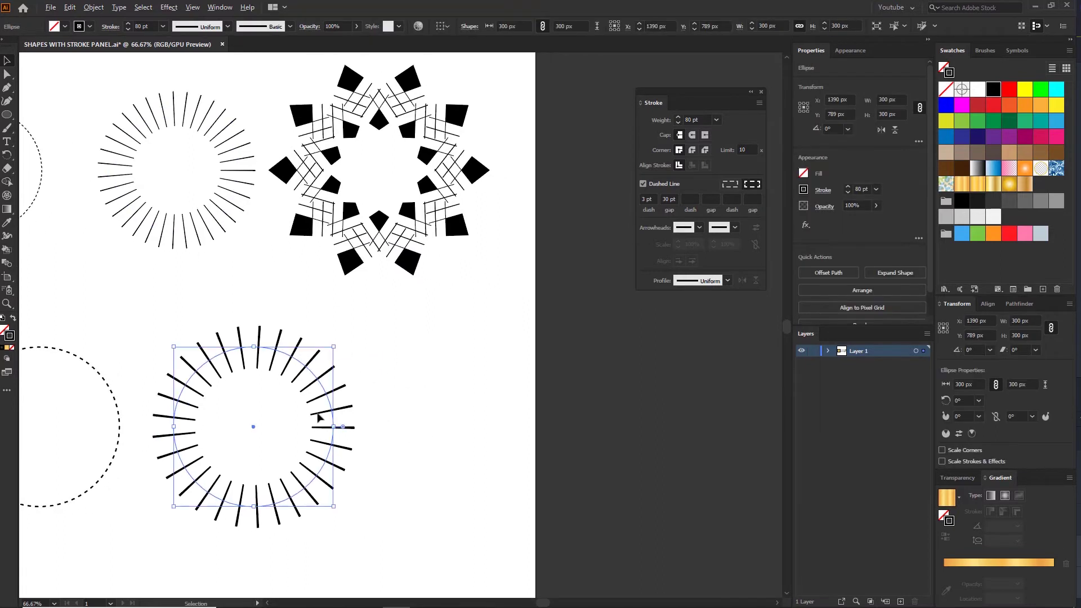
scroll(316, 415, "up", 1)
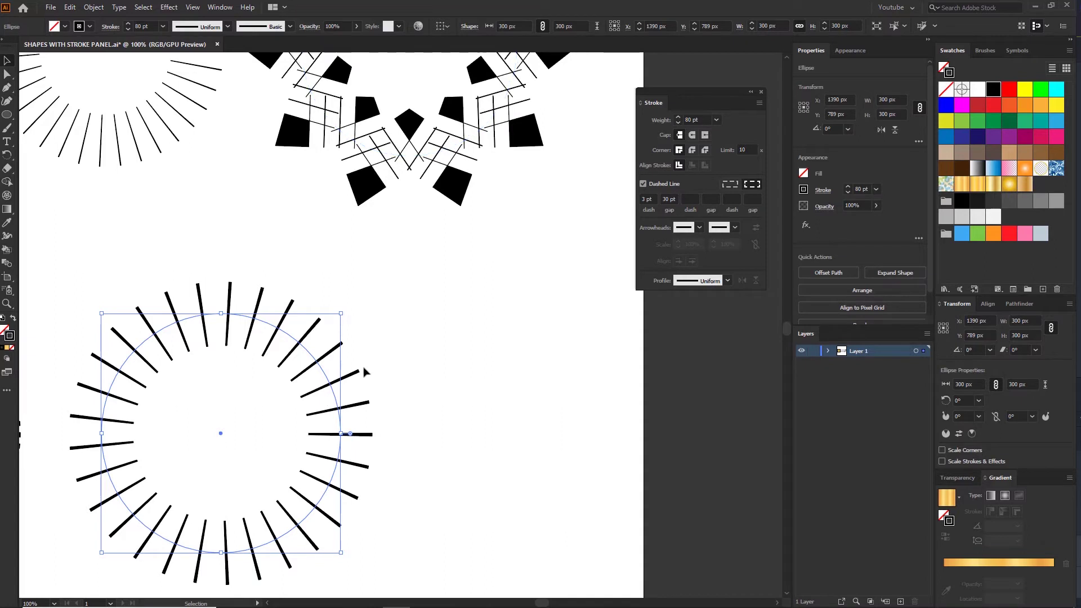
left_click_drag(367, 357, 332, 355)
scroll(456, 276, "down", 2)
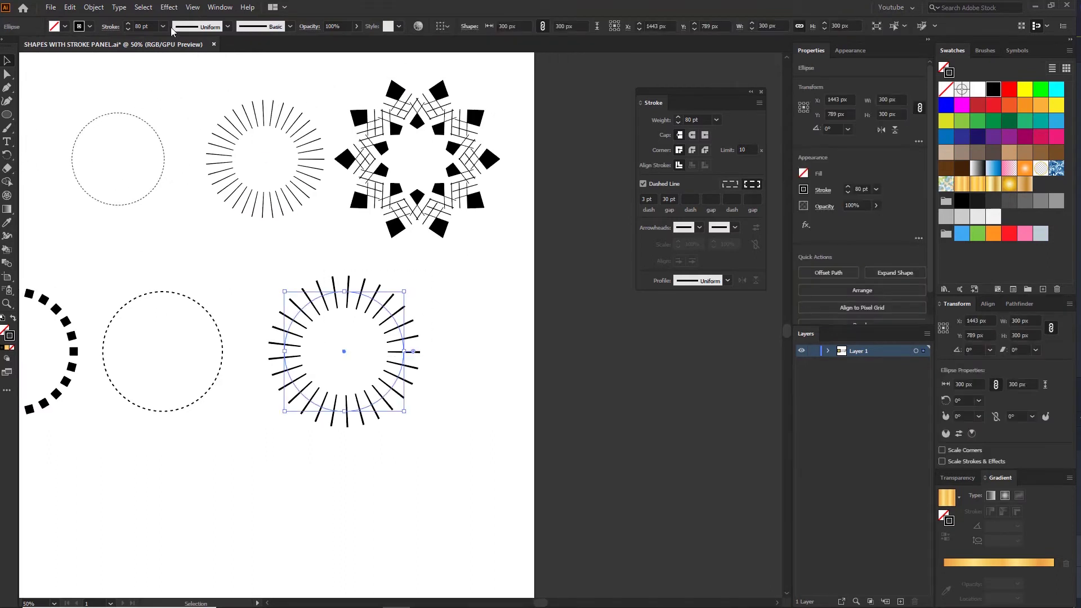
Apply a Zig Zag effect to the ring with 10 px absolute size, 4 ridges per segment and corner points
left_click(169, 7)
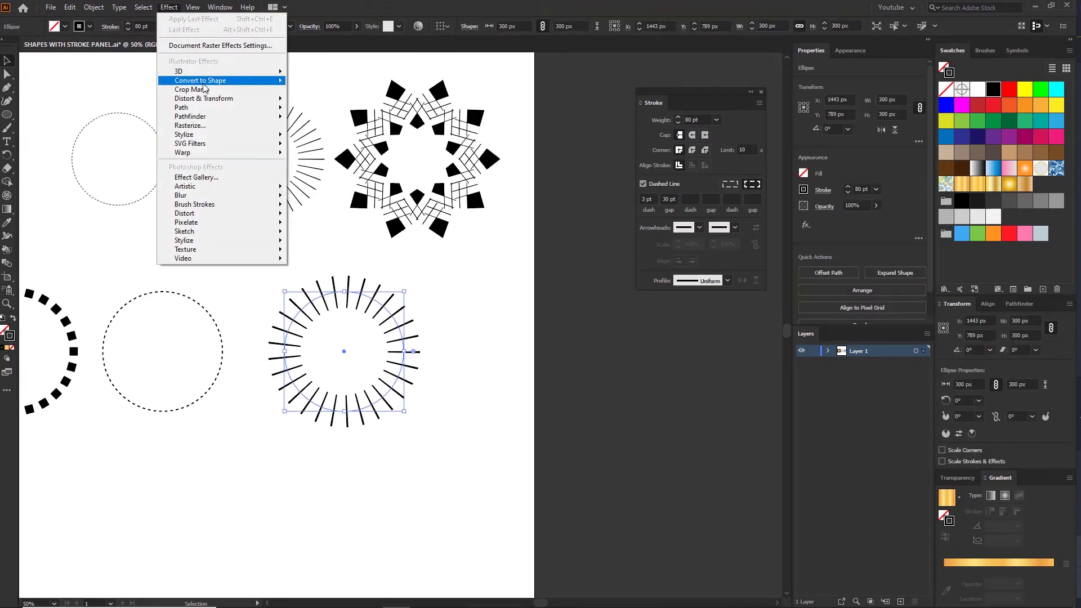
mouse_move(204, 103)
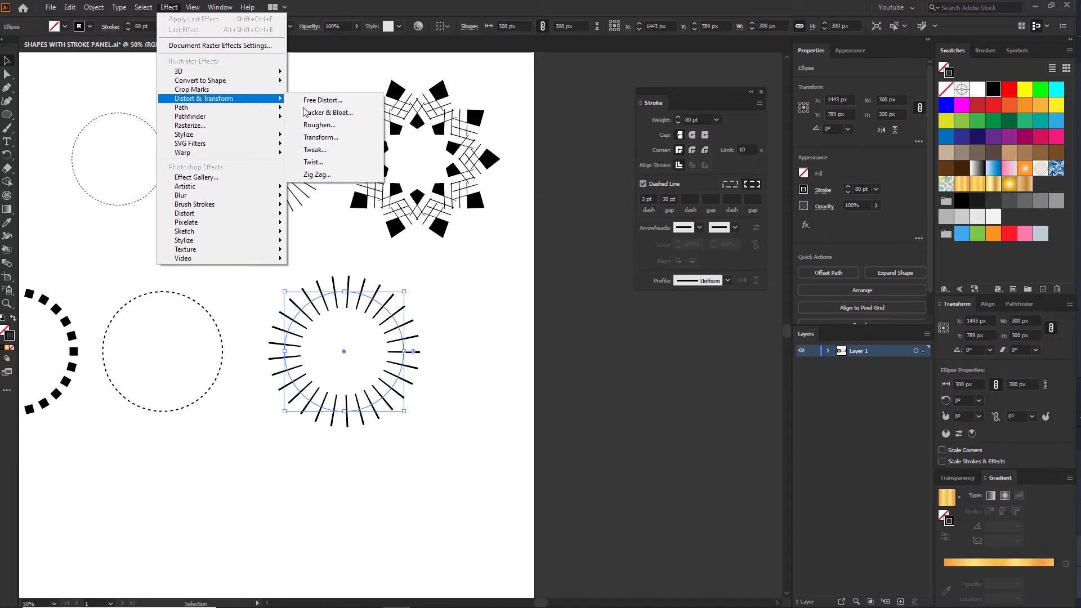
left_click(315, 175)
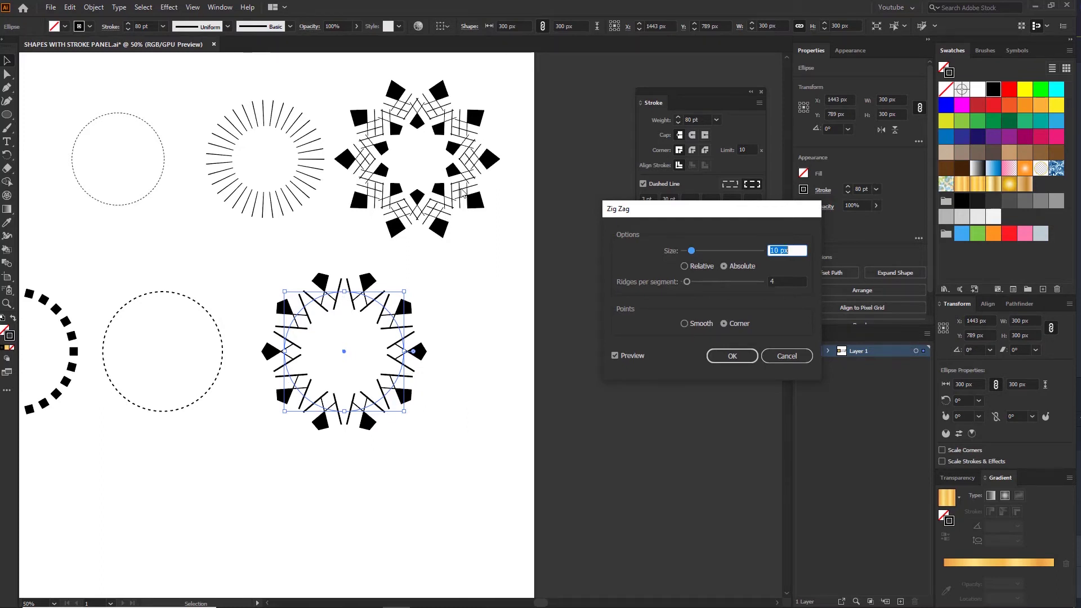
left_click_drag(696, 205, 673, 214)
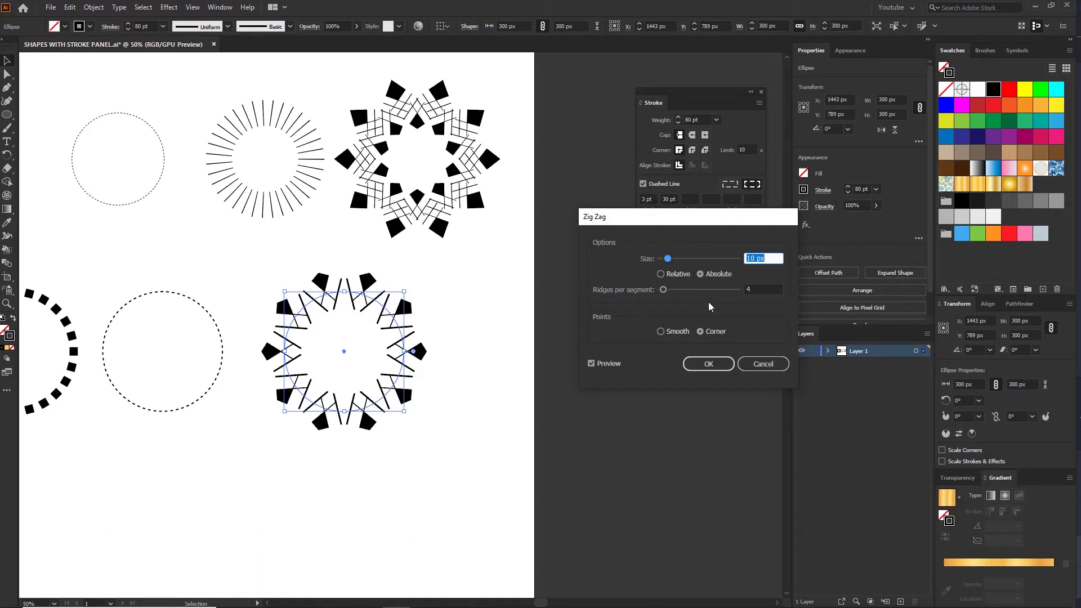
left_click(704, 363)
Scale the zig-zag ring down proportionally from its centre to 220 px and deselect it
scroll(347, 296, "up", 1)
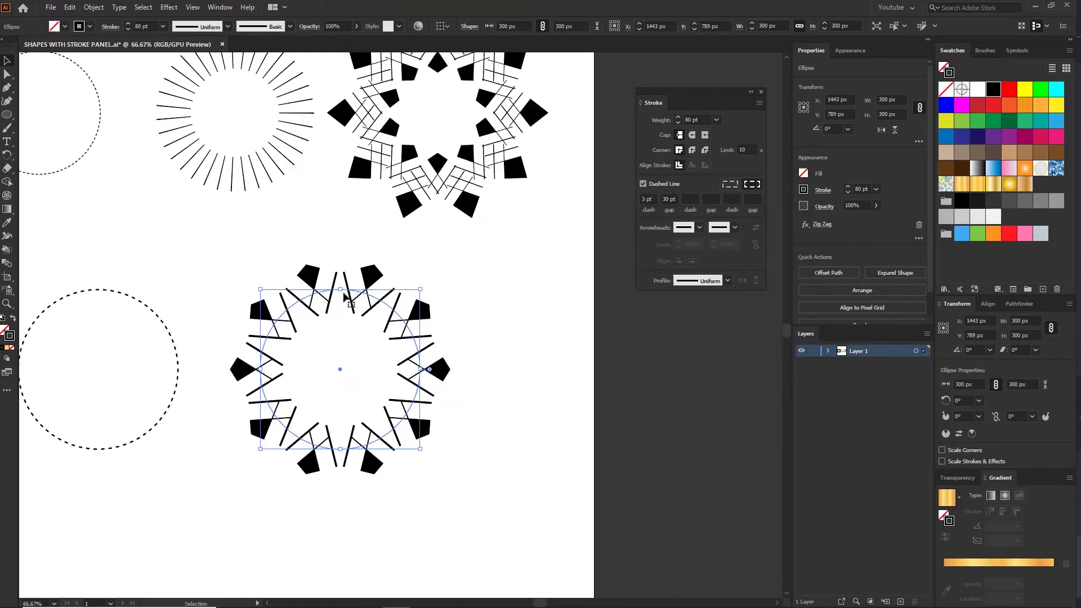
left_click_drag(340, 290, 341, 313)
left_click_drag(393, 230, 386, 264)
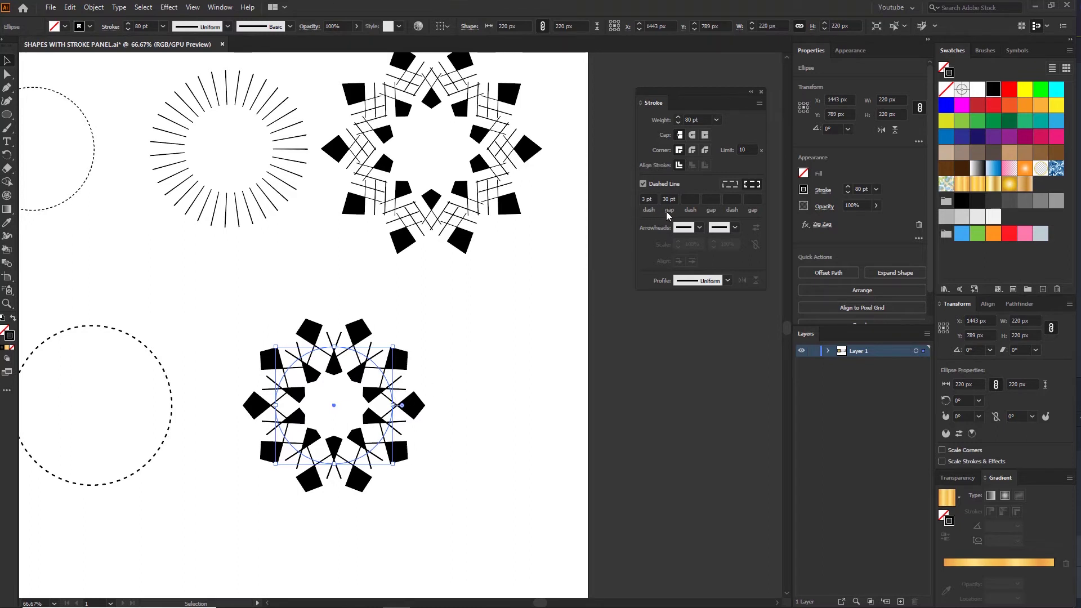
left_click(466, 350)
Select the four lower-row shapes, move them together about 82 px right and 18 px down, and deselect them
scroll(531, 319, "left", 5)
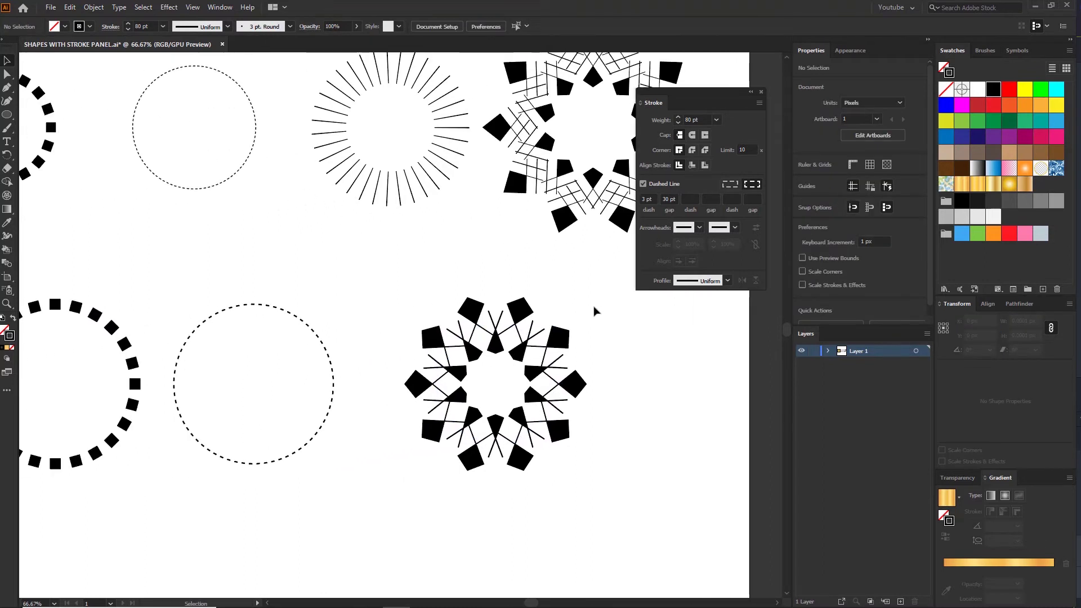
scroll(596, 312, "down", 2)
left_click_drag(631, 345, 534, 382)
left_click_drag(109, 424, 130, 429)
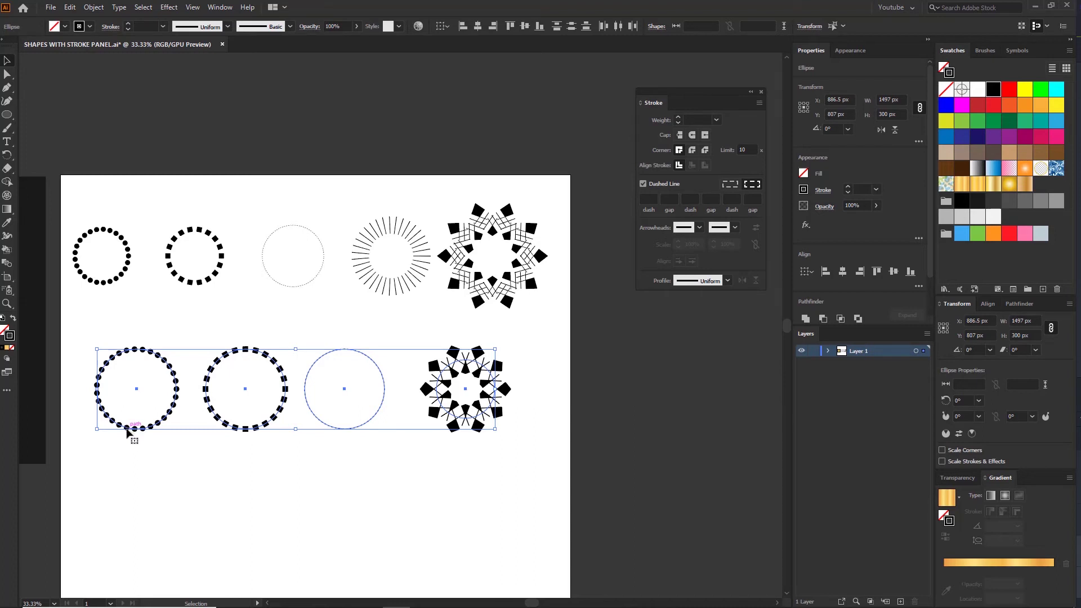
left_click(256, 471)
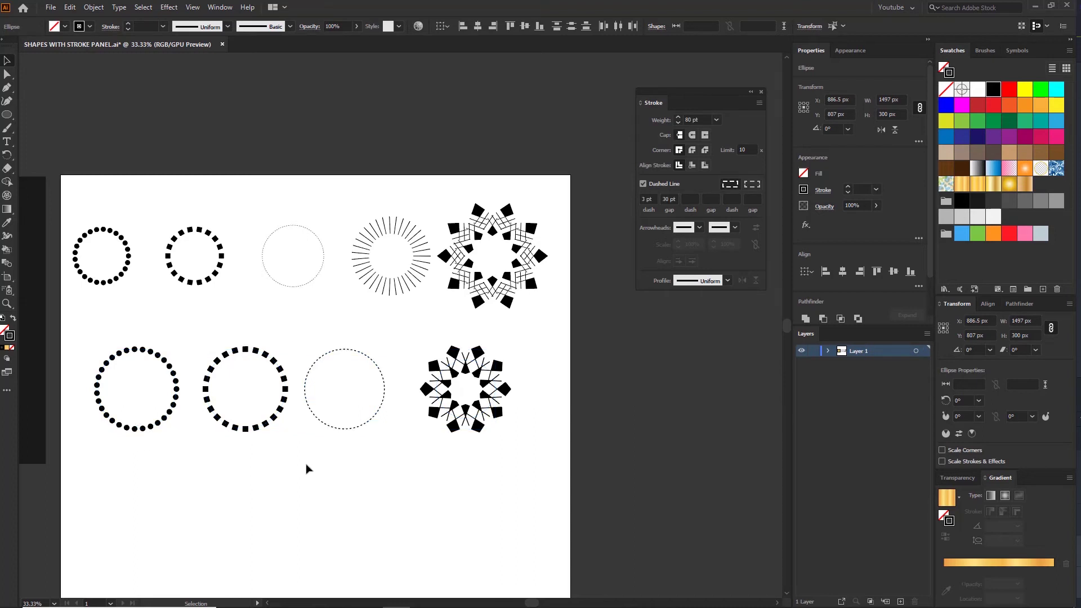
Try enlarging the zig-zag star proportionally from its centre to 356 px, and undo the resize
left_click_drag(523, 342, 454, 411)
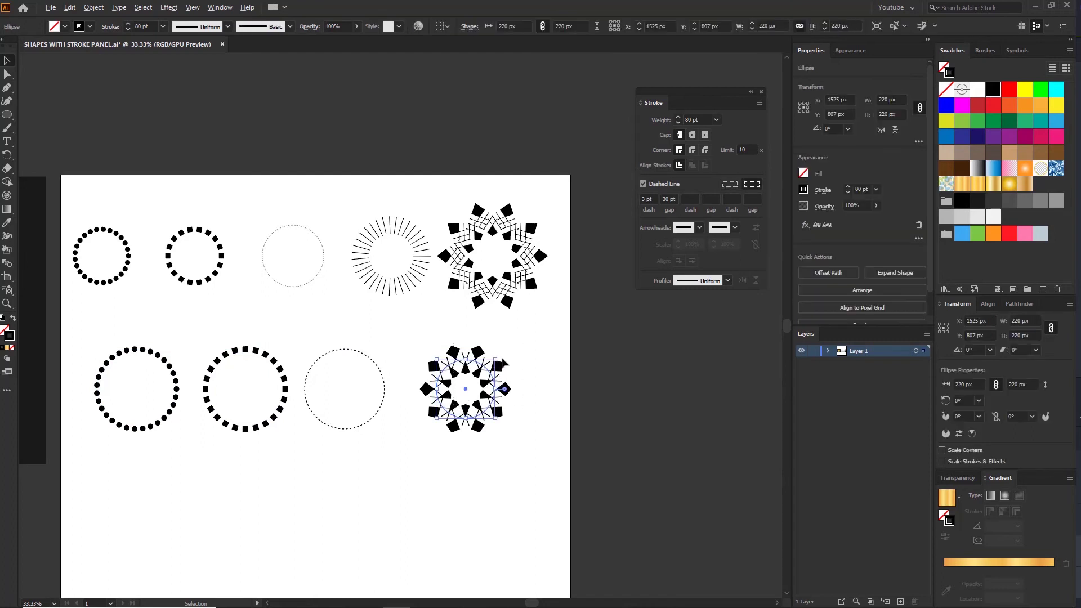
left_click_drag(499, 358, 514, 342)
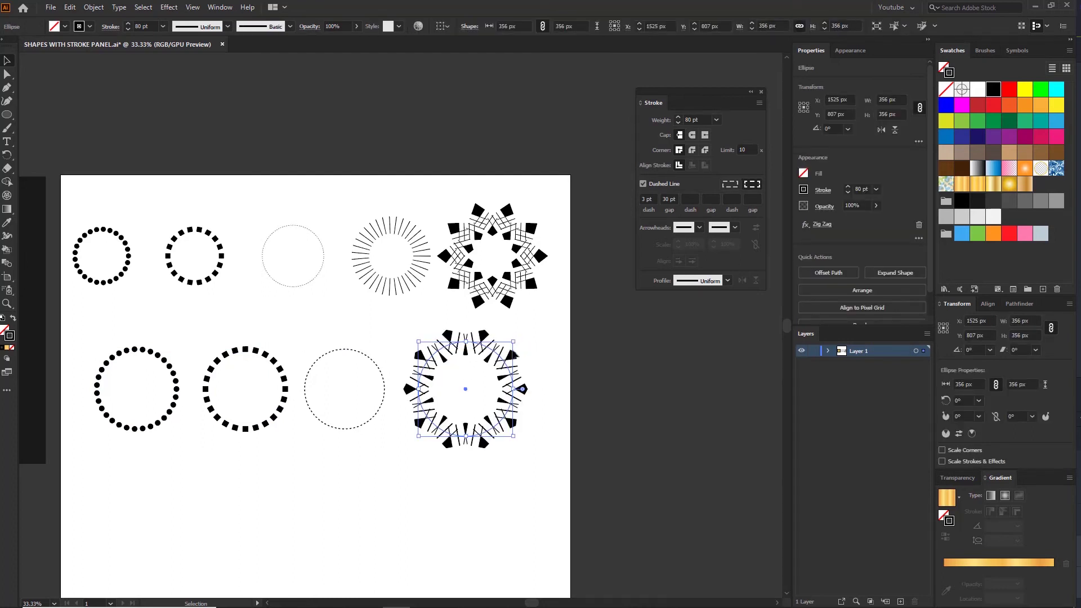
key("ctrl+z")
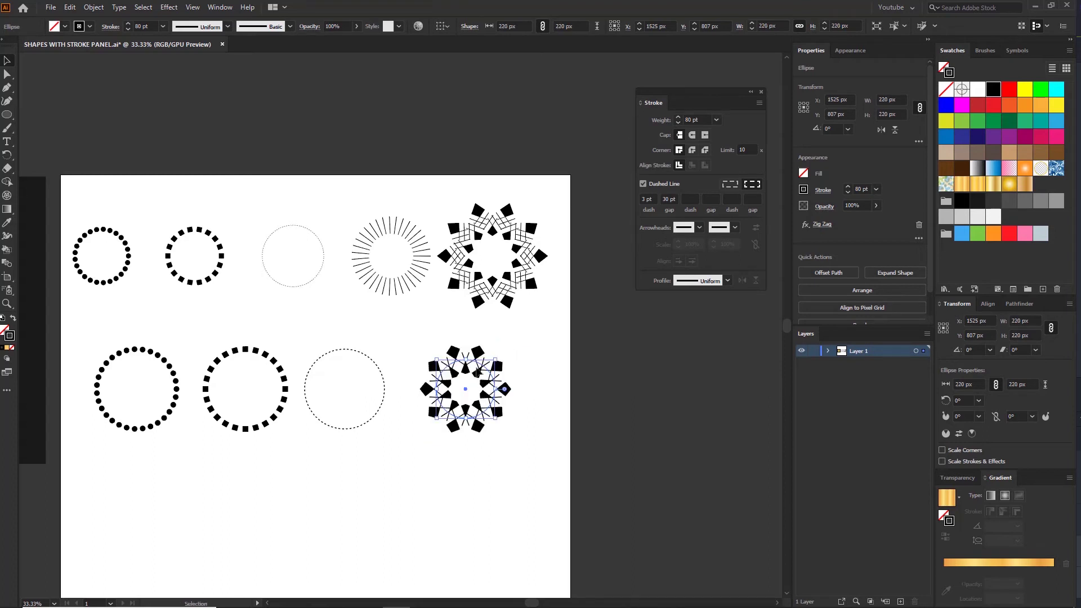
Expand the appearance of all four lower-row shapes, and expand their fill and stroke
left_click_drag(554, 345, 184, 441)
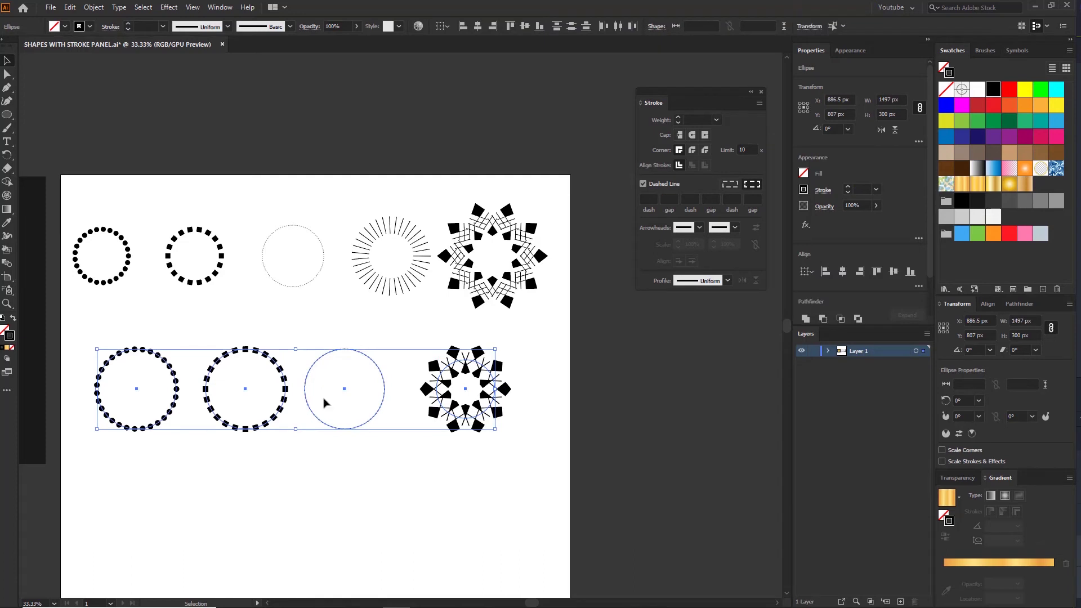
left_click(94, 8)
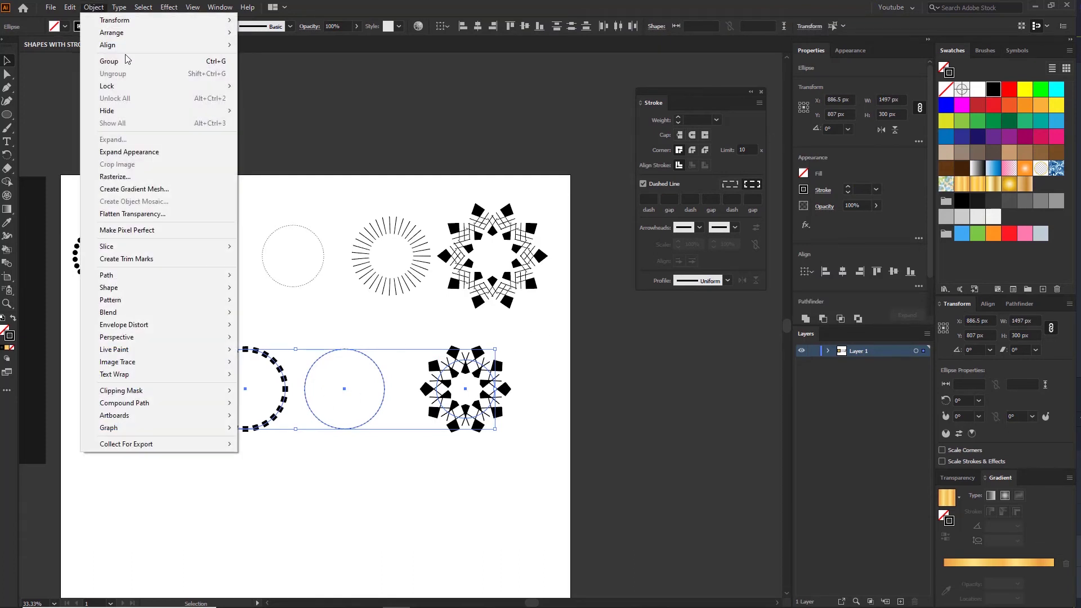
left_click(133, 152)
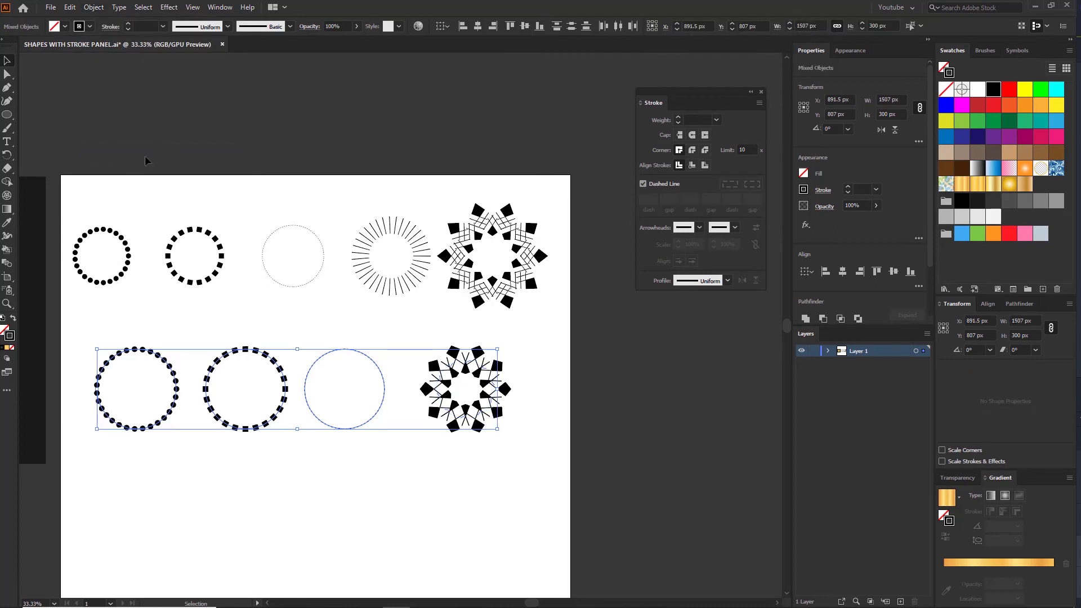
left_click(95, 7)
left_click(113, 140)
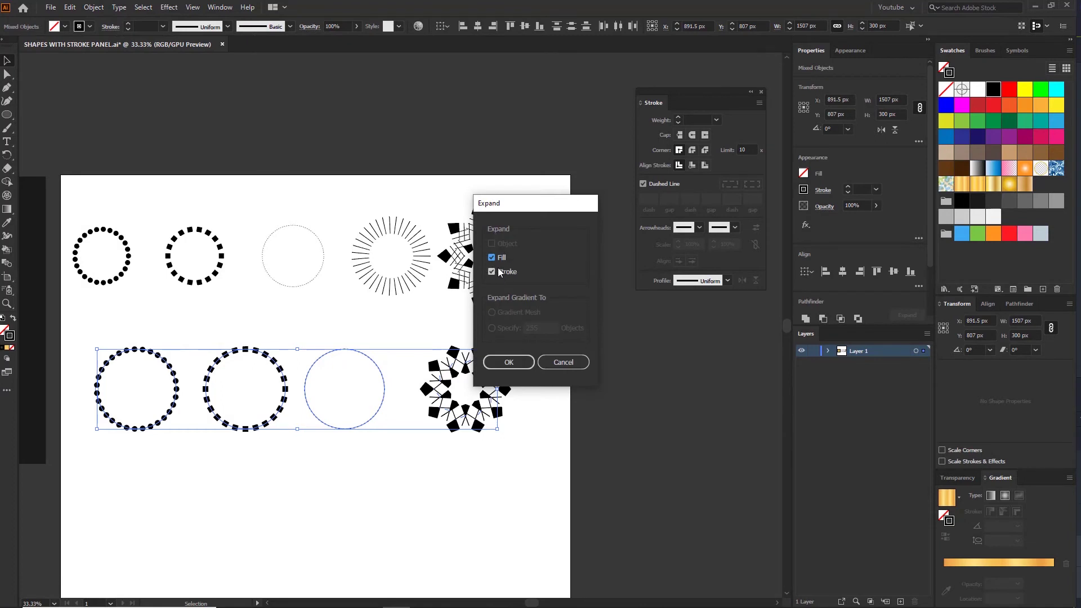
left_click(509, 362)
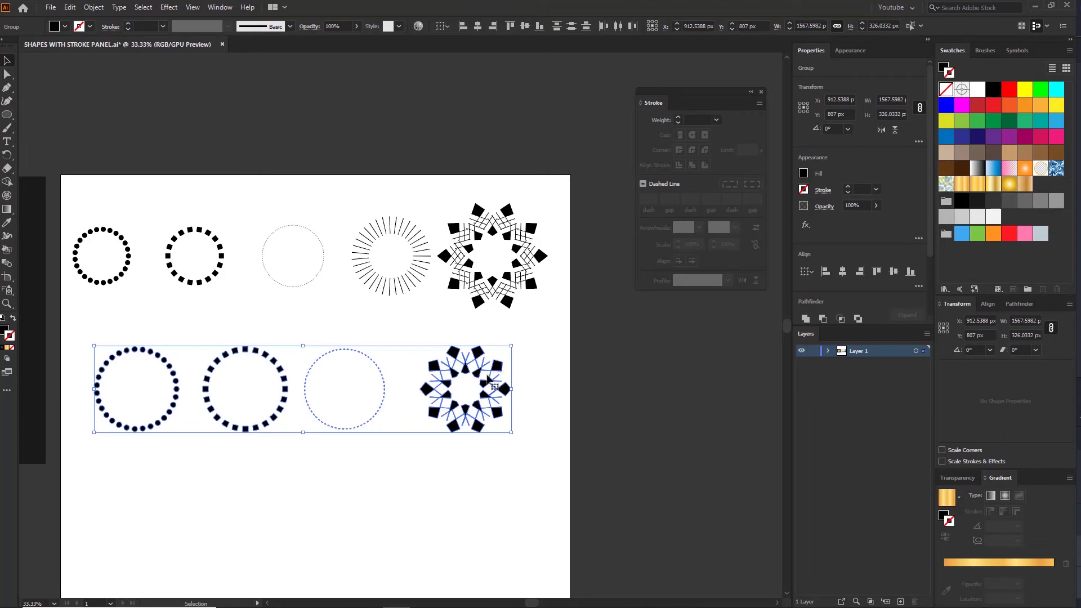
Move the four expanded shapes about 85 px down and align them to a common horizontal centre so they stack
left_click_drag(473, 372, 480, 393)
left_click(513, 358)
left_click_drag(523, 348, 136, 435)
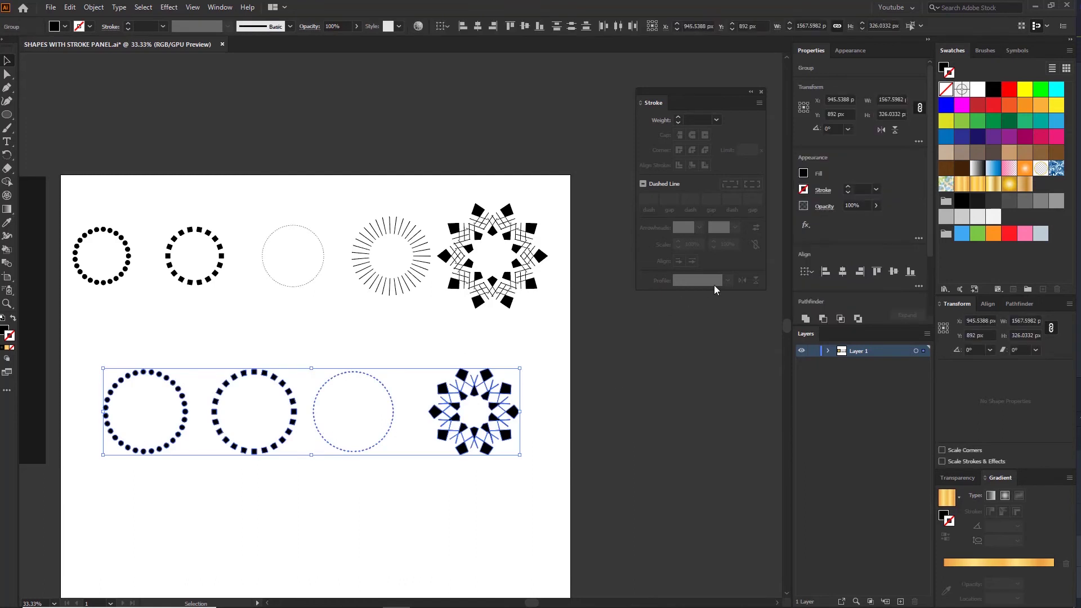
left_click(477, 27)
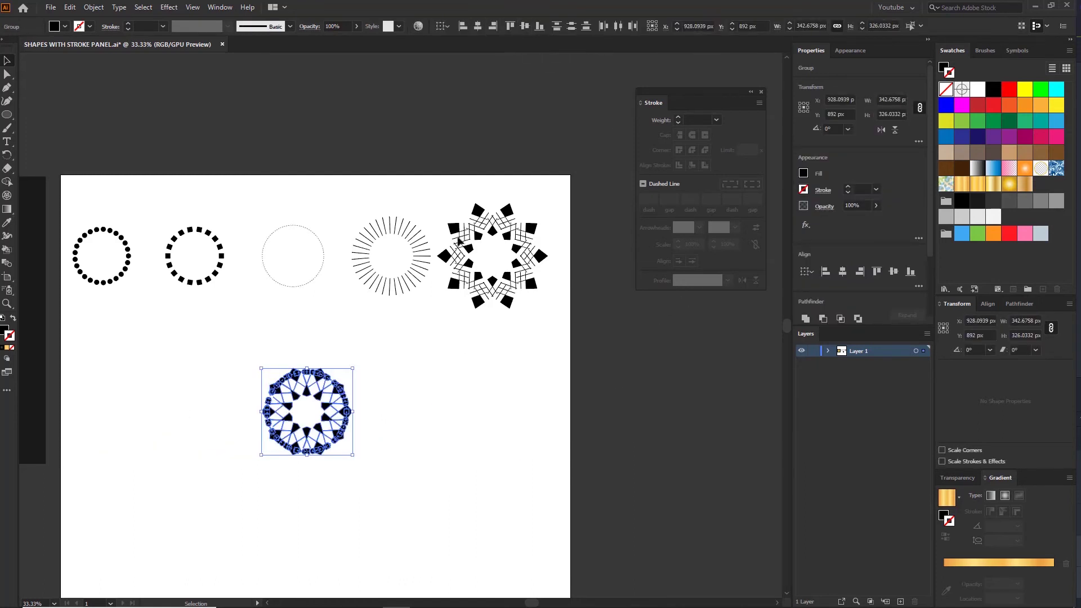
Move the stacked shapes about 66 px further down into the empty artboard area and deselect them
scroll(393, 417, "down", 3)
left_click_drag(292, 318, 296, 332)
left_click(307, 282)
key("ctrl+1")
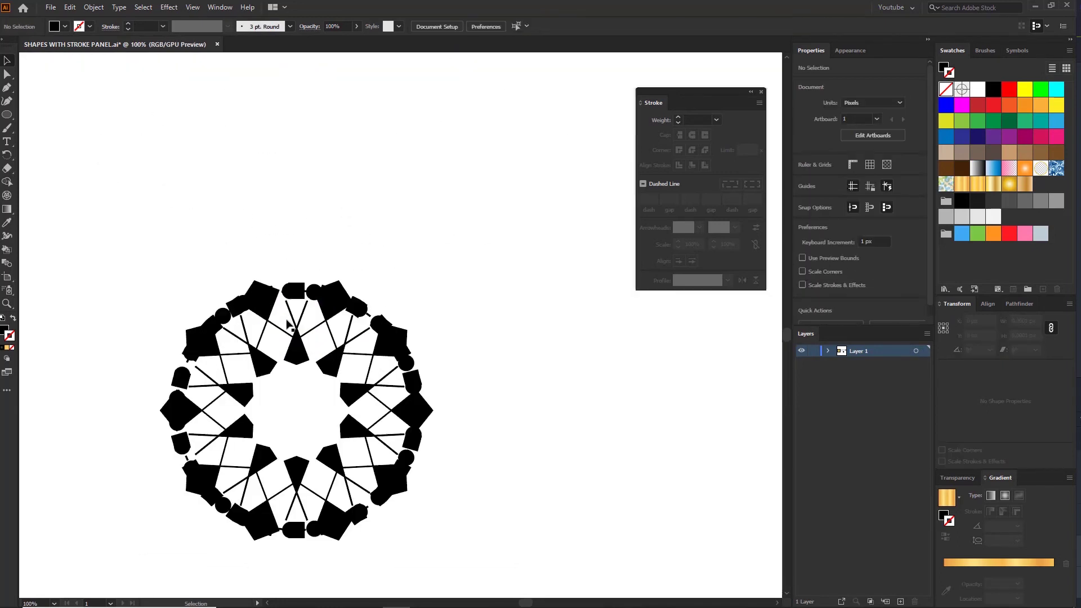
Scale the stacked dotted ring up proportionally from its centre to about 440 px
left_click(317, 301)
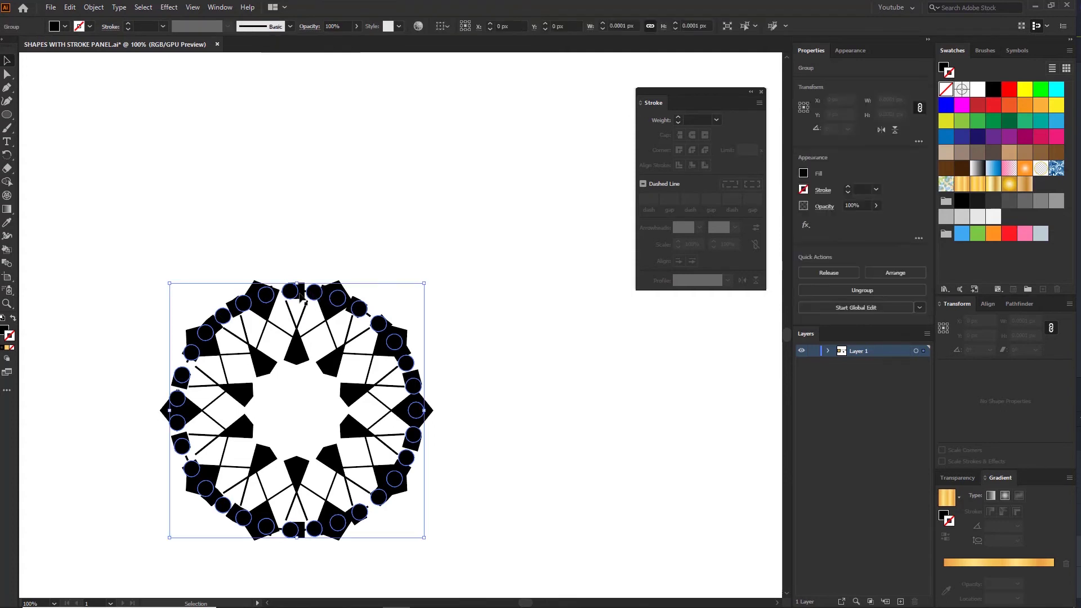
left_click_drag(297, 285, 297, 235)
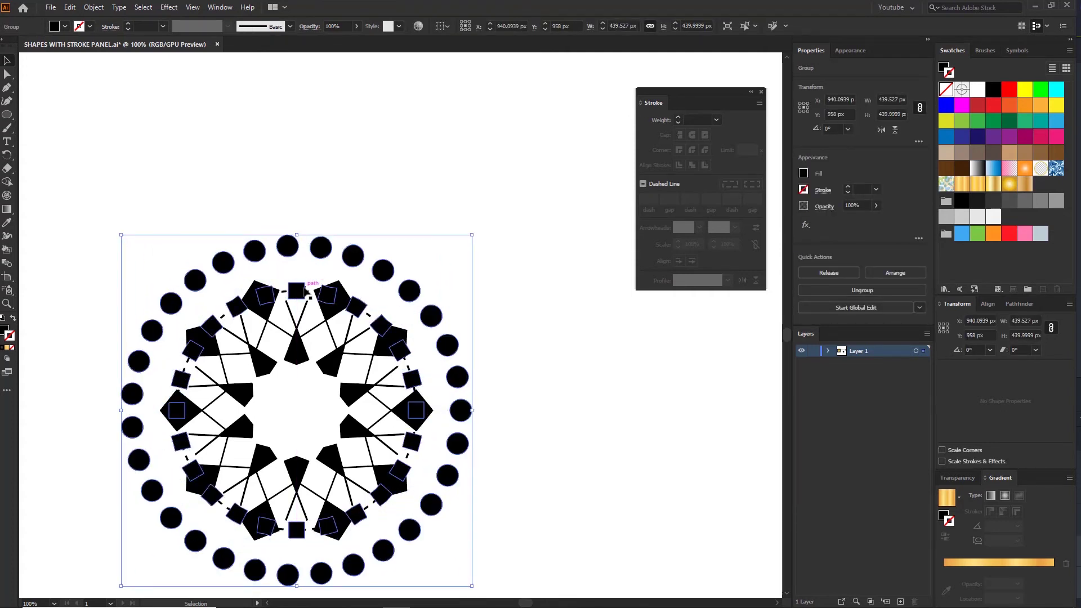
Scale the dashed ring up from its centre to about 482 px and the square ring to about 602 px, and deselect
left_click(307, 291)
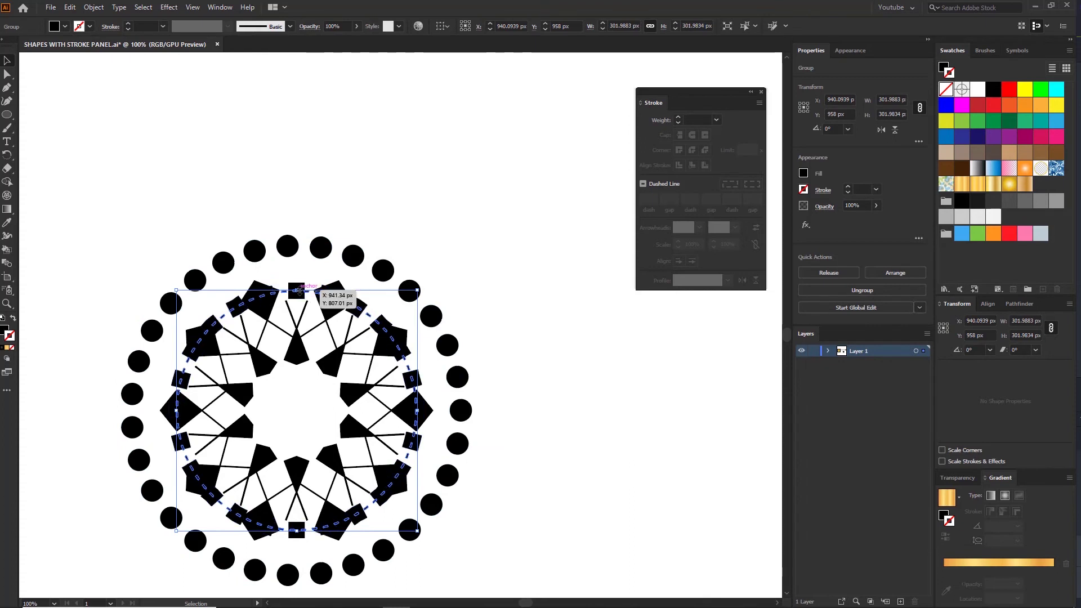
left_click_drag(298, 283, 298, 218)
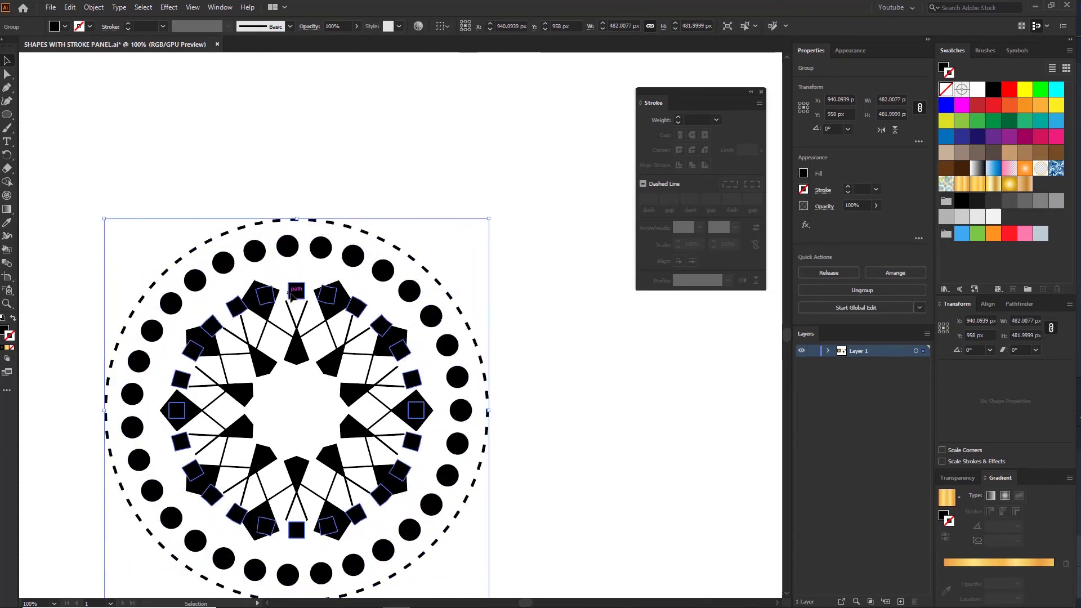
left_click(297, 283)
left_click_drag(297, 283, 304, 173)
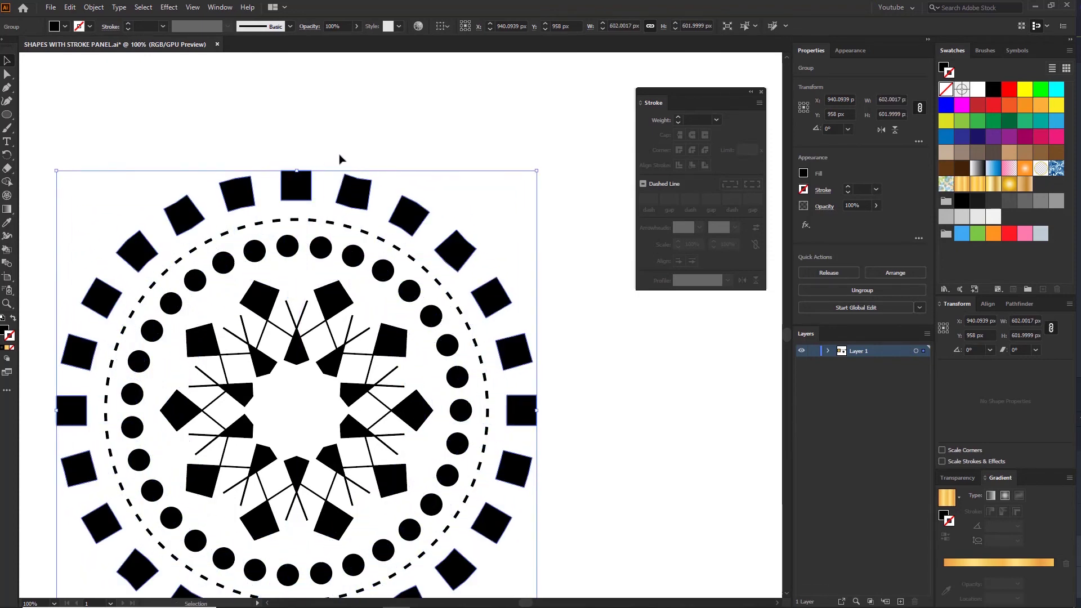
left_click(340, 162)
Move the complete stack of rings and star about 24 px right and 81 px down, and deselect it
scroll(340, 166, "down", 2)
left_click_drag(358, 241, 367, 273)
scroll(346, 256, "down", 1)
left_click_drag(278, 255, 317, 284)
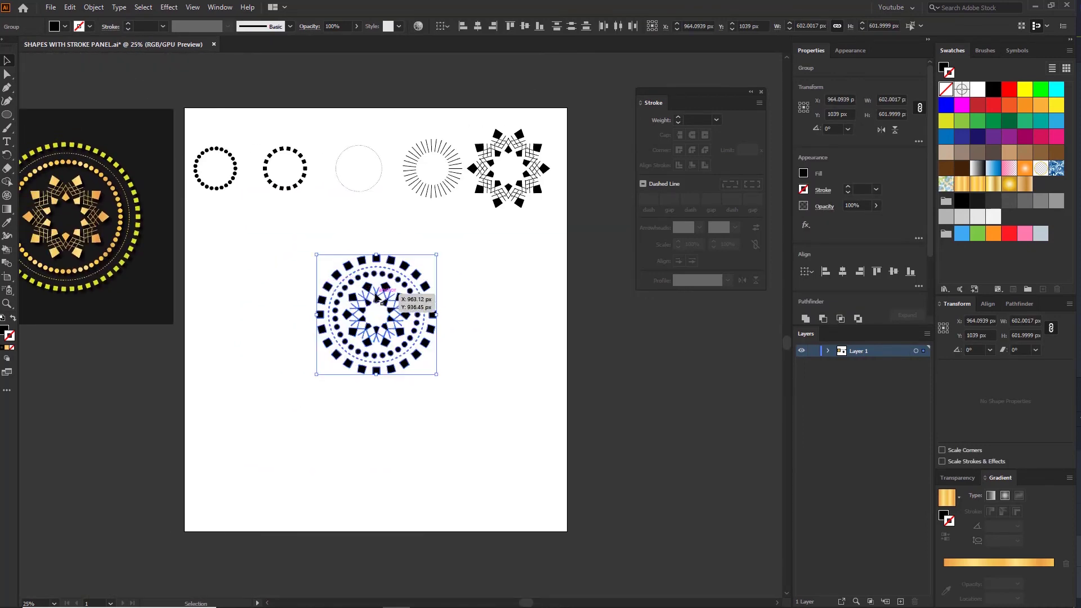
scroll(372, 303, "up", 1)
left_click_drag(271, 292, 102, 291)
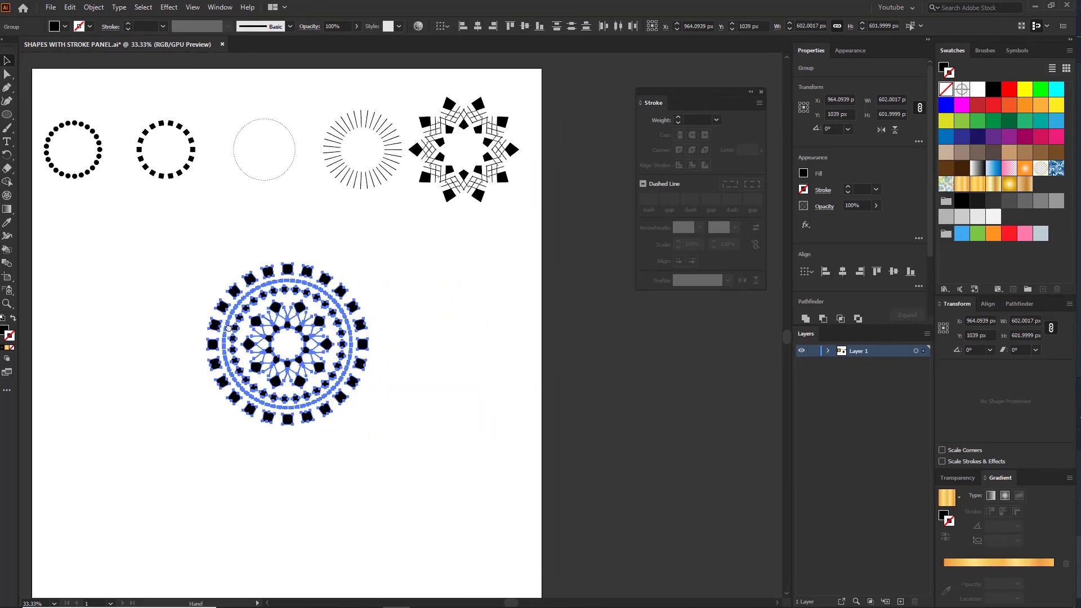
scroll(282, 304, "up", 1)
left_click(366, 248)
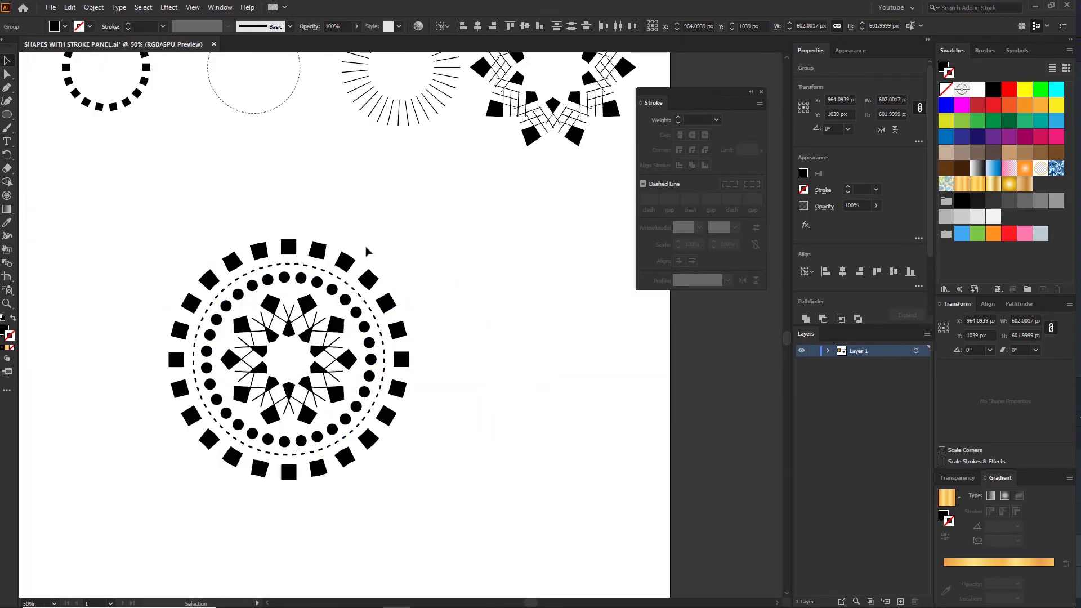
Scale the central star down from its centre and enlarge the surrounding rings, making the outer square ring about 664 px wide
left_click(307, 307)
left_click_drag(288, 299, 287, 300)
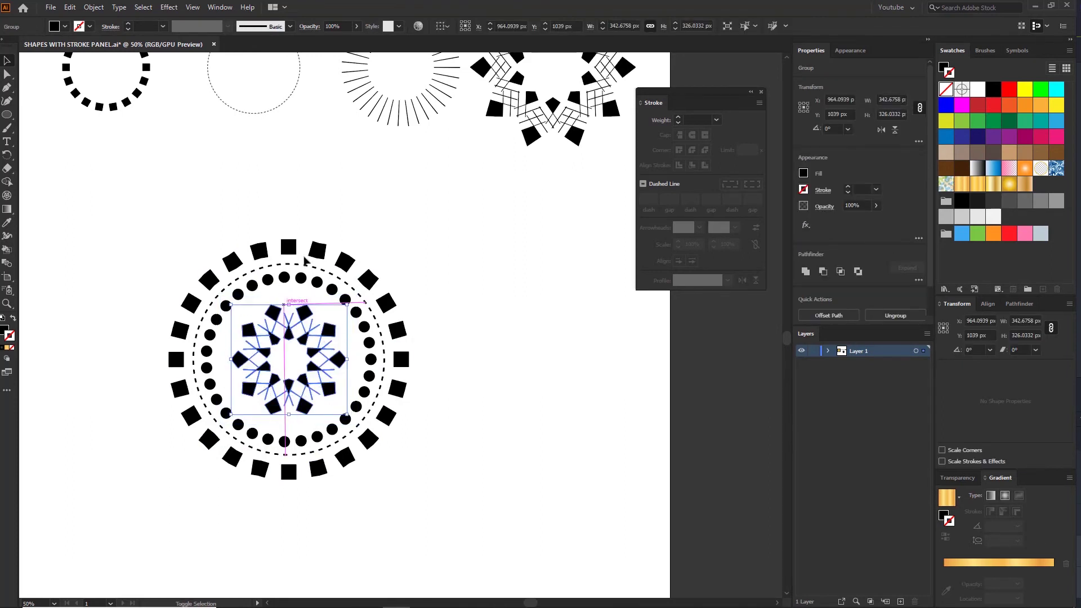
left_click(289, 241)
left_click_drag(289, 241, 288, 270)
left_click(303, 259)
left_click(303, 268)
left_click(288, 273)
Group the star and its rings into one mandala, move it about 29 px down, and deselect it
left_click_drag(391, 217, 309, 334)
left_click(354, 239)
scroll(354, 240, "down", 1)
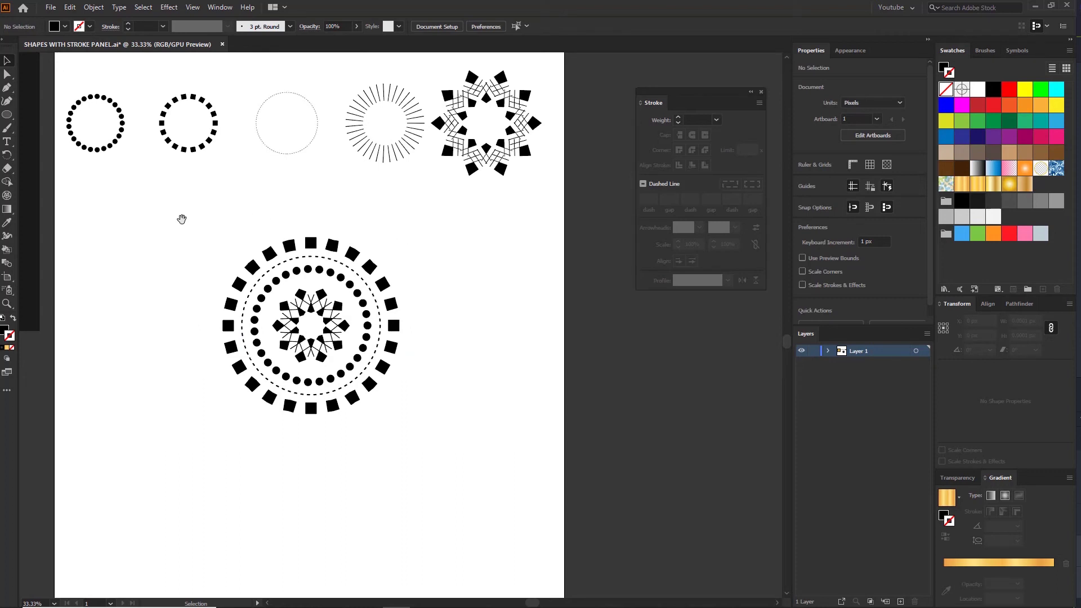
Move the grouped mandala left and slightly down towards the artboard's left edge, and deselect it
left_click_drag(181, 219, 323, 249)
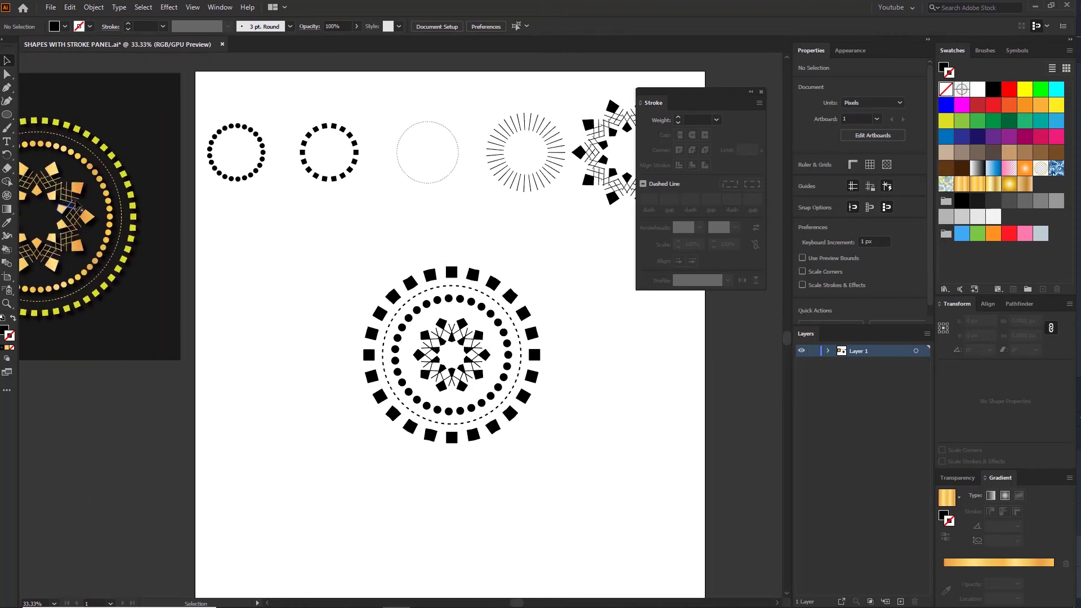
left_click_drag(161, 234, 223, 267)
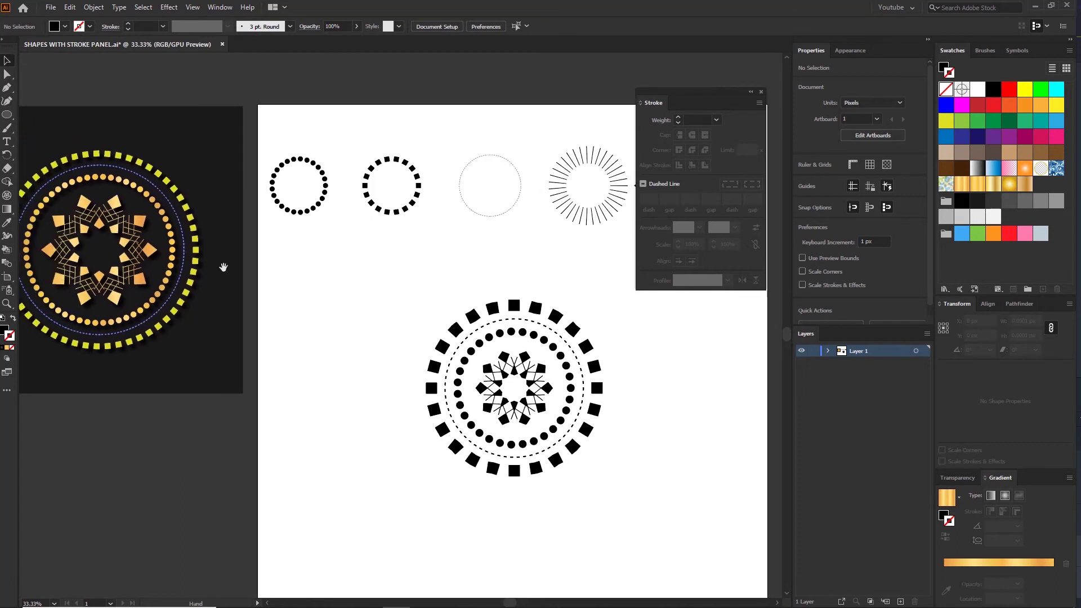
scroll(218, 391, "right", 4)
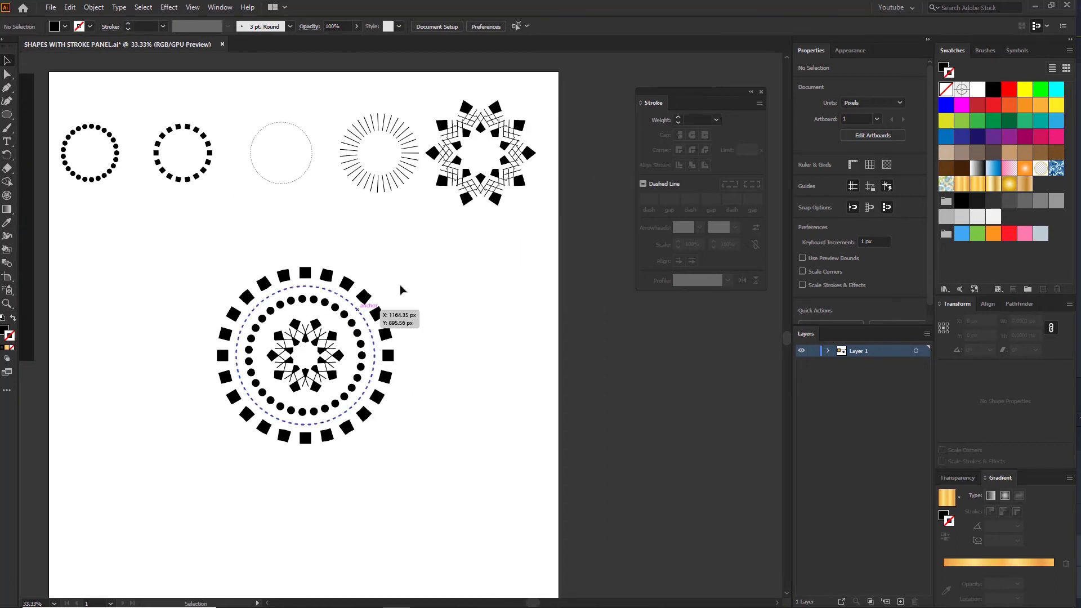
left_click(314, 325)
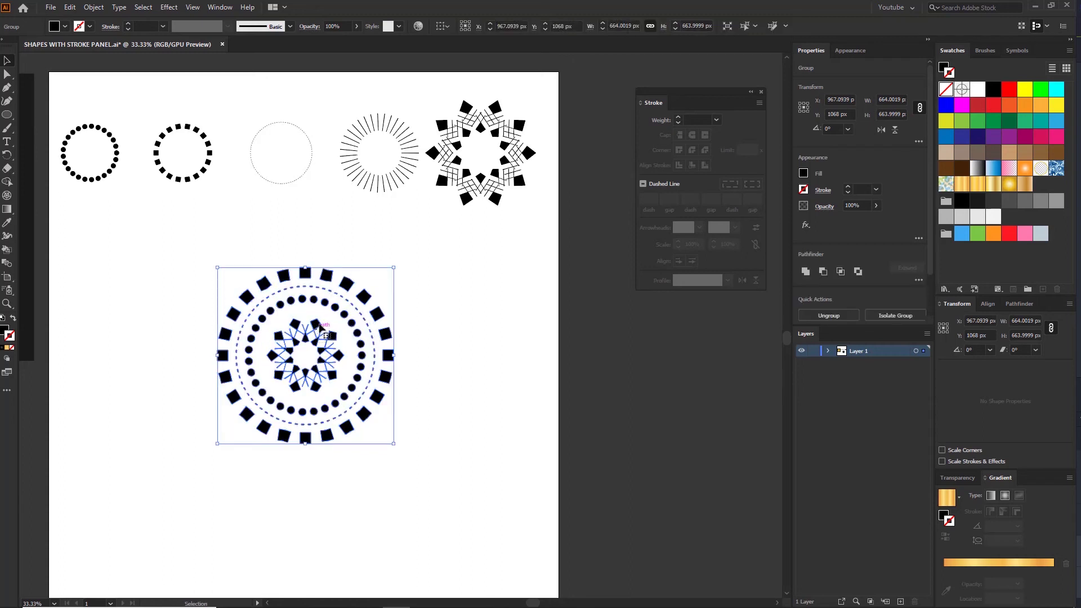
left_click(425, 307)
left_click_drag(365, 295, 232, 342)
left_click(116, 193)
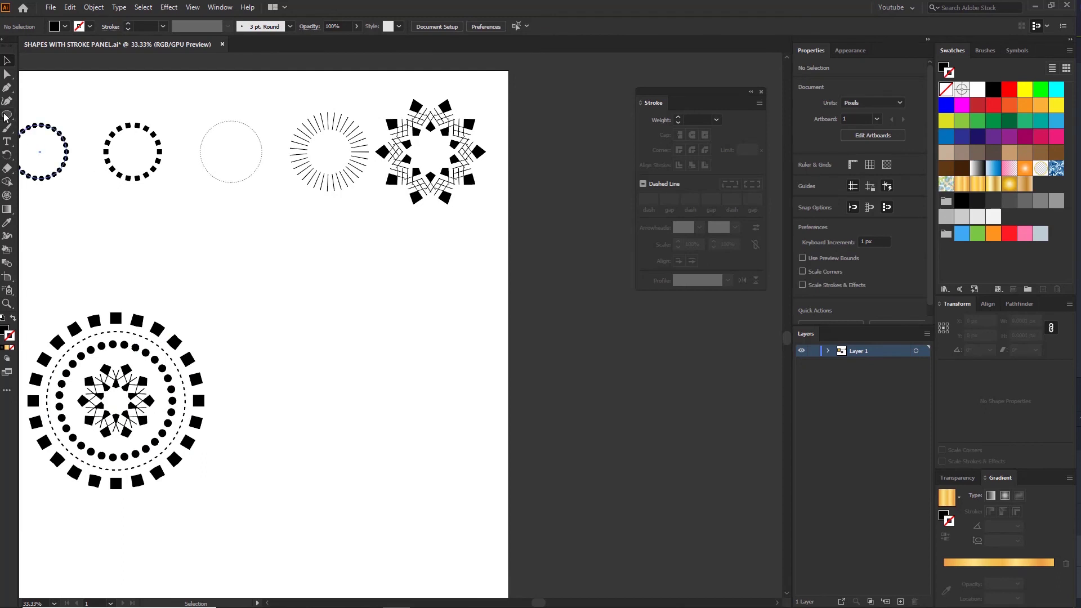
Draw a black rectangle about 1085 by 938 px beside the mandala and send it behind the artwork
left_click_drag(5, 116, 34, 115)
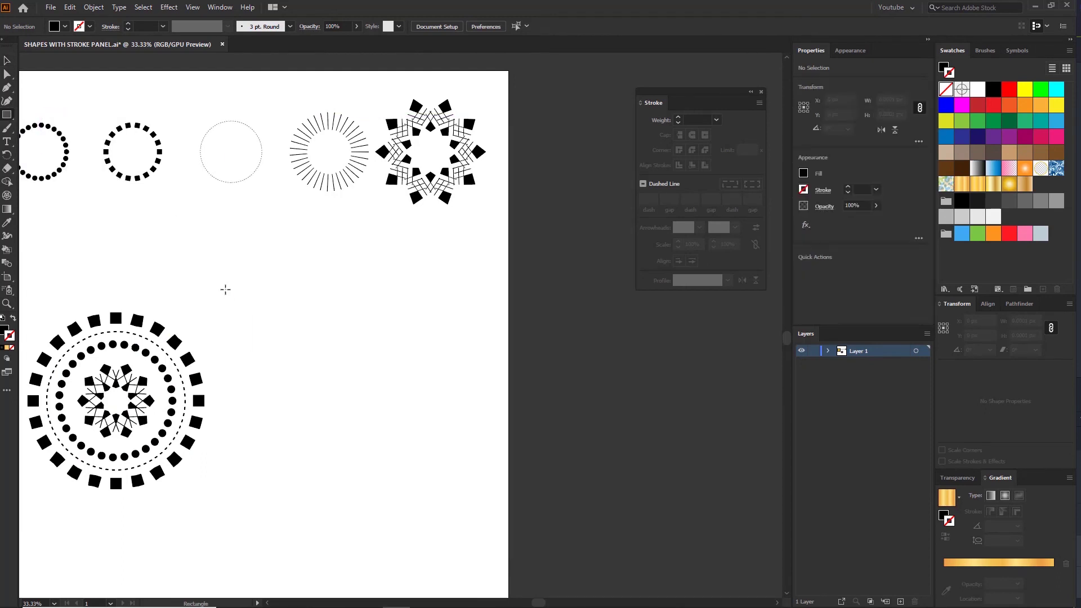
left_click_drag(220, 281, 509, 530)
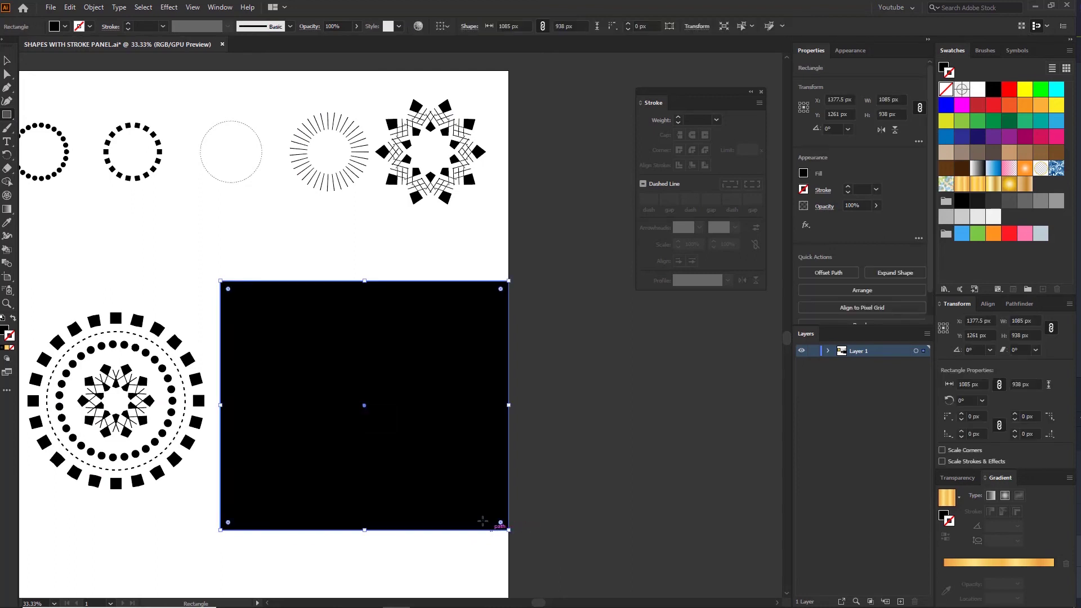
right_click(283, 321)
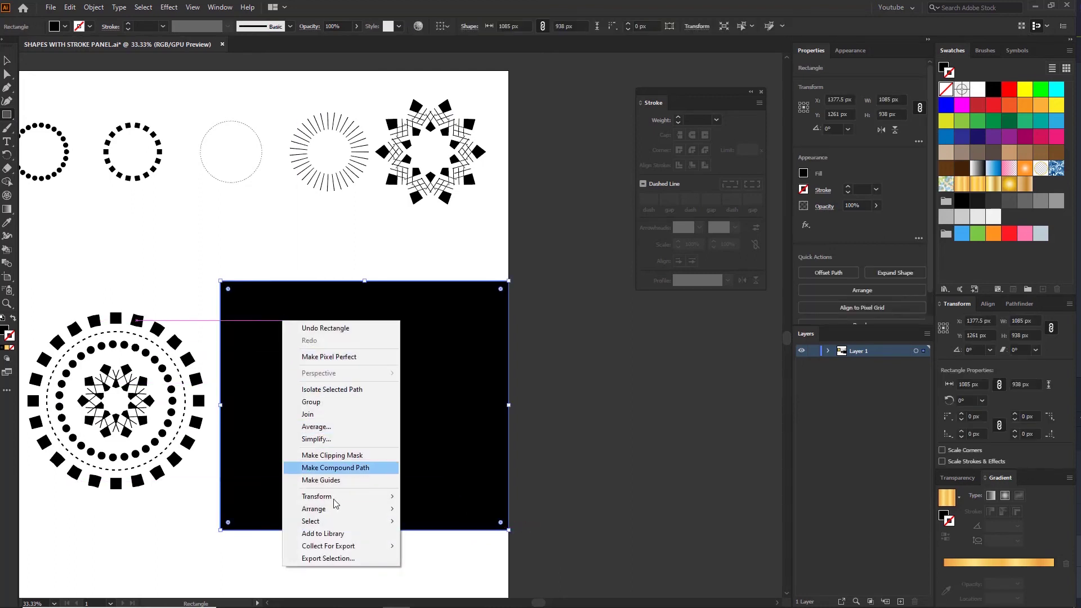
mouse_move(333, 516)
left_click(438, 533)
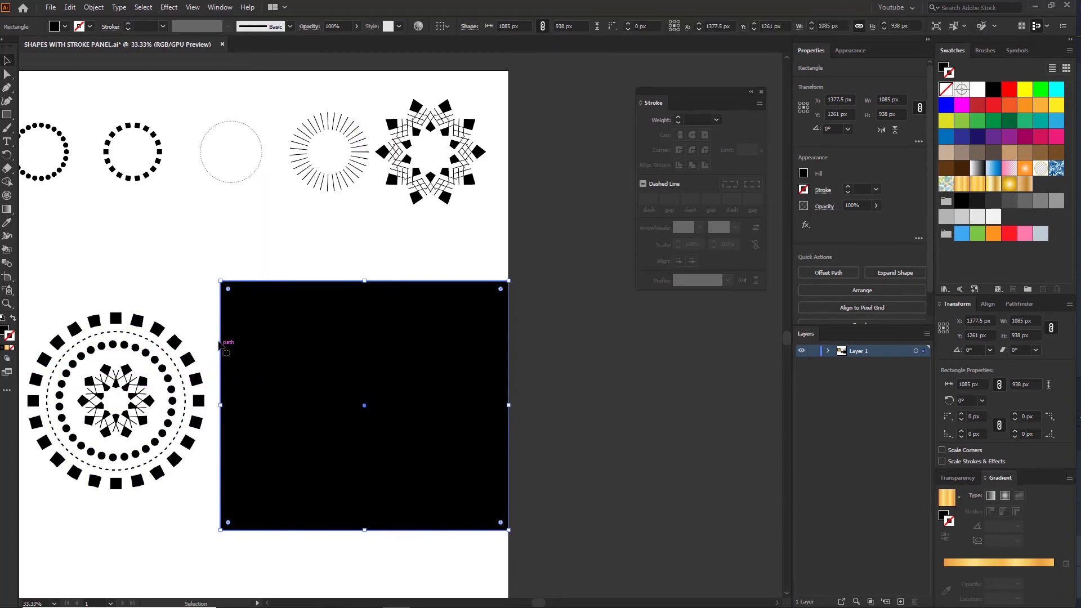
Move the mandala onto the black rectangle, fill it with the lime-yellow swatch, and deselect it
left_click(205, 313)
left_click_drag(174, 340, 418, 350)
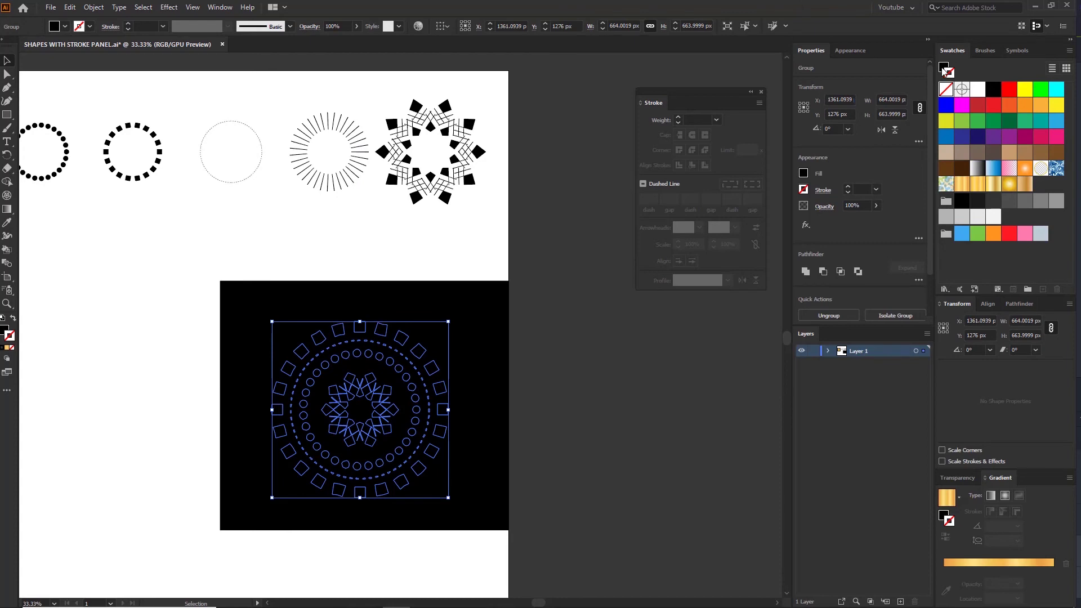
left_click(946, 121)
key("ctrl+equal")
left_click(533, 340)
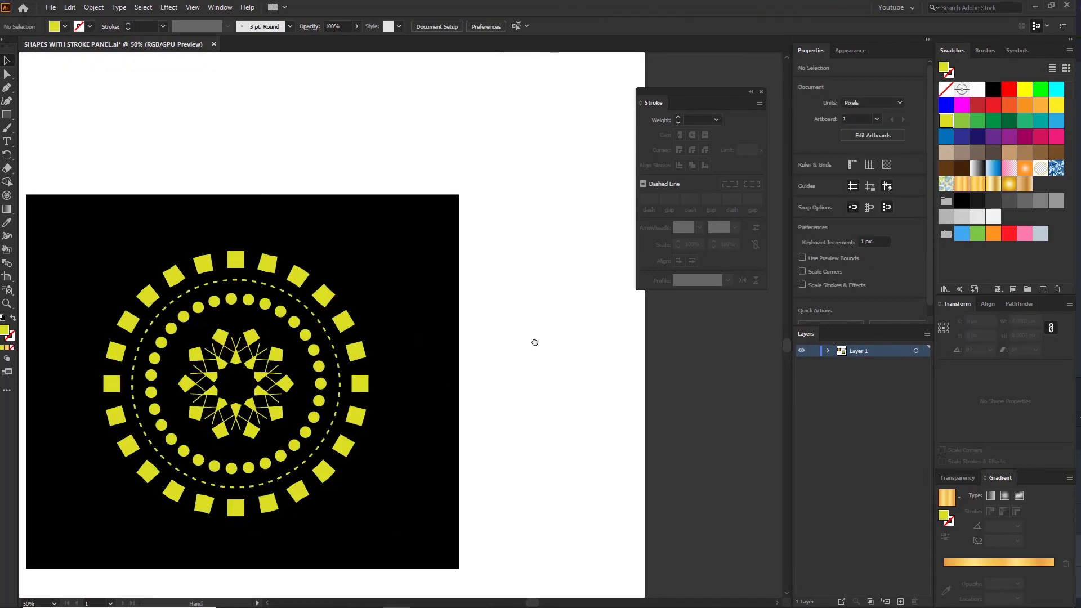
Select the mandala, open the Metals gradient swatch library, and enlarge it to show all its swatches
left_click_drag(533, 340, 560, 325)
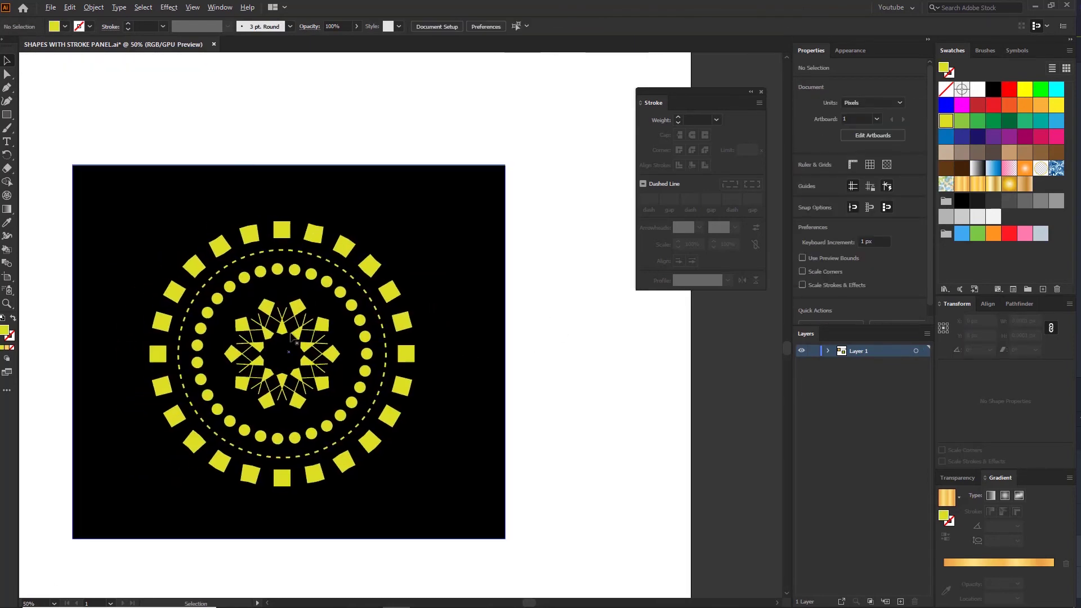
scroll(292, 330, "up", 3)
scroll(292, 327, "down", 1)
scroll(292, 326, "down", 1)
scroll(299, 315, "up", 3)
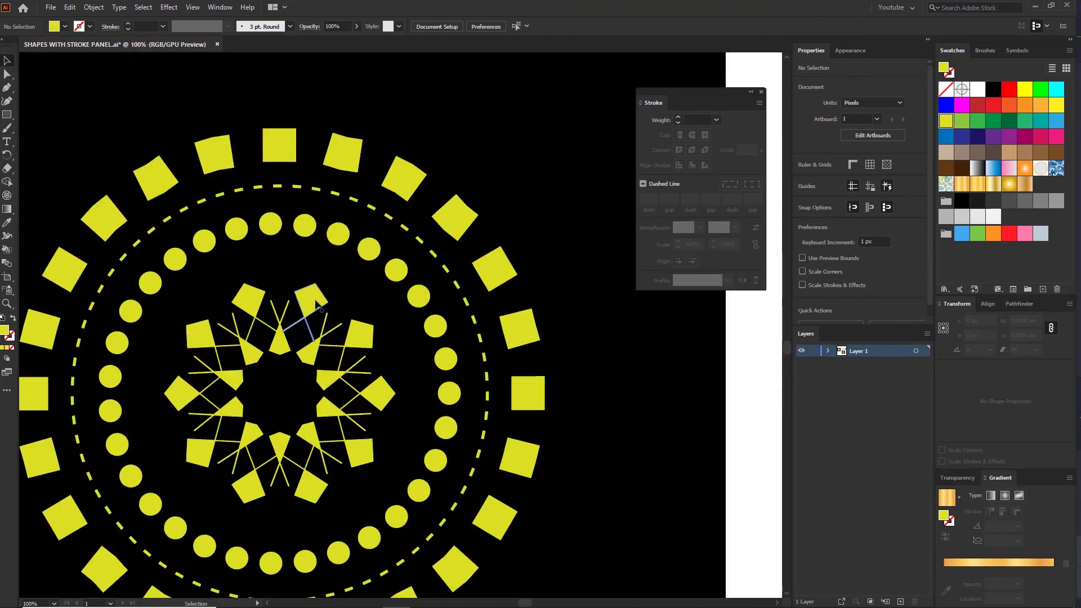
left_click(325, 340)
left_click_drag(325, 340, 346, 302)
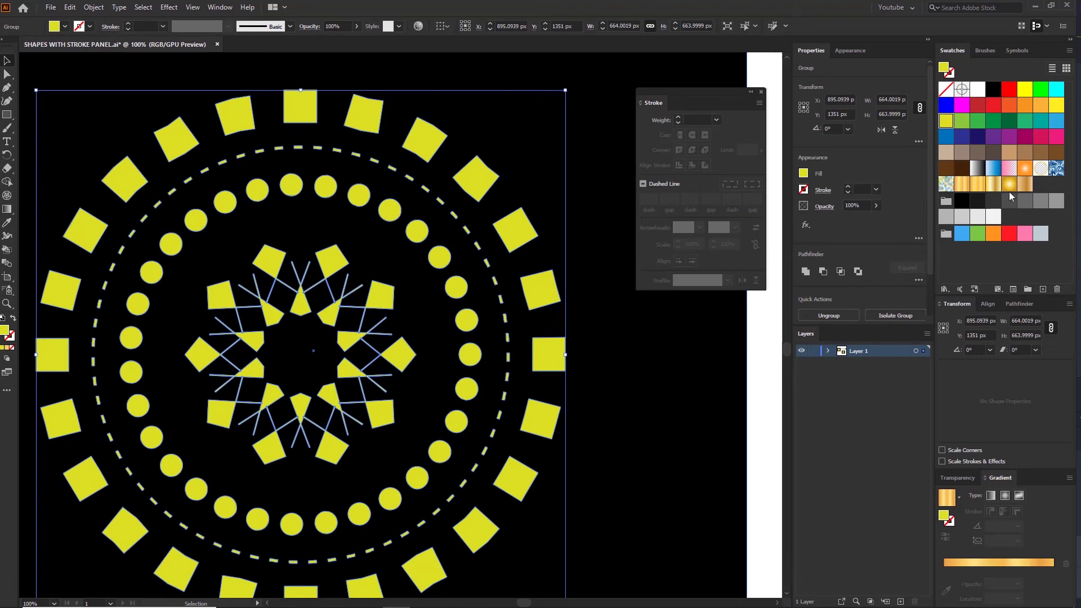
left_click(944, 288)
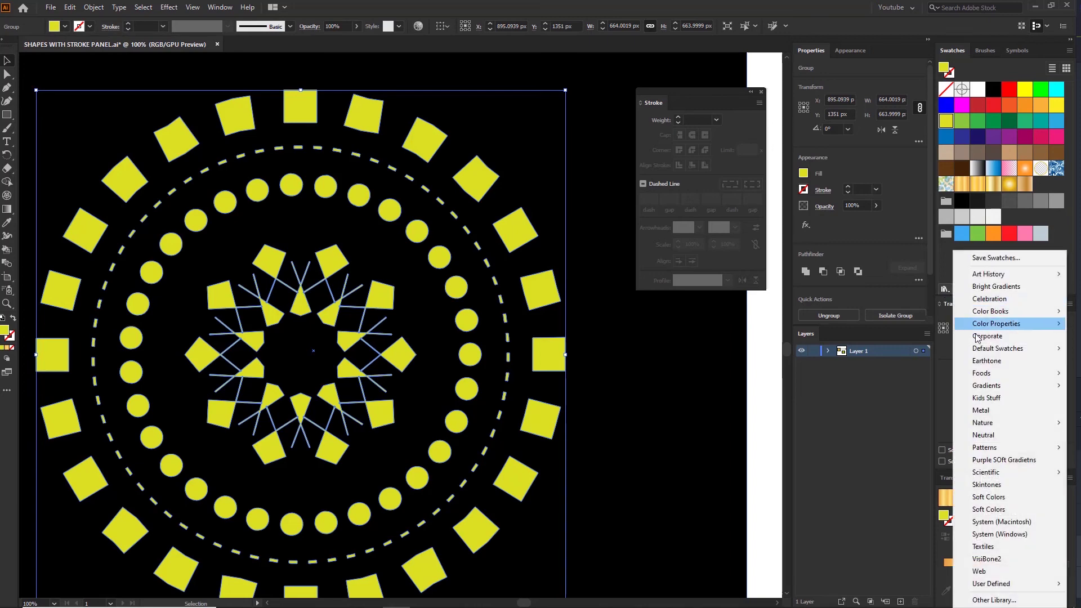
mouse_move(977, 388)
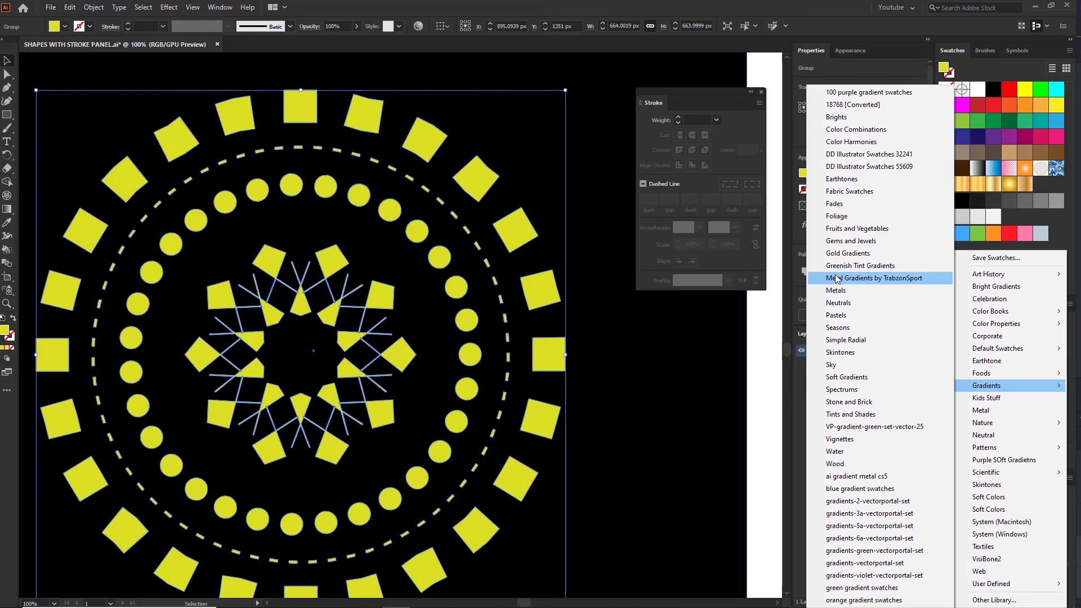
scroll(836, 278, "down", 2)
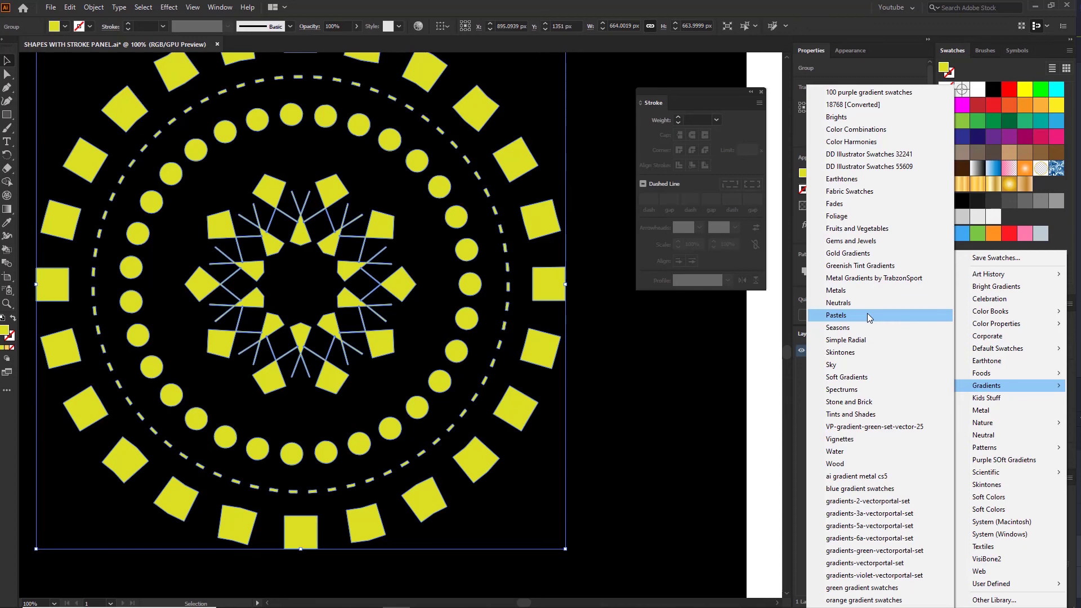
left_click(850, 290)
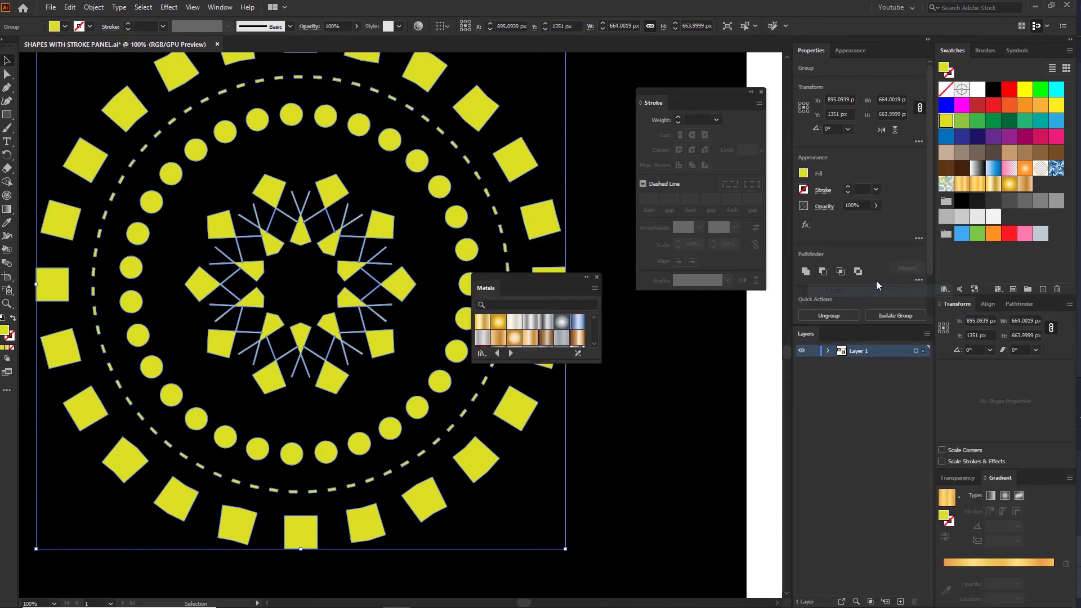
left_click_drag(550, 289, 578, 258)
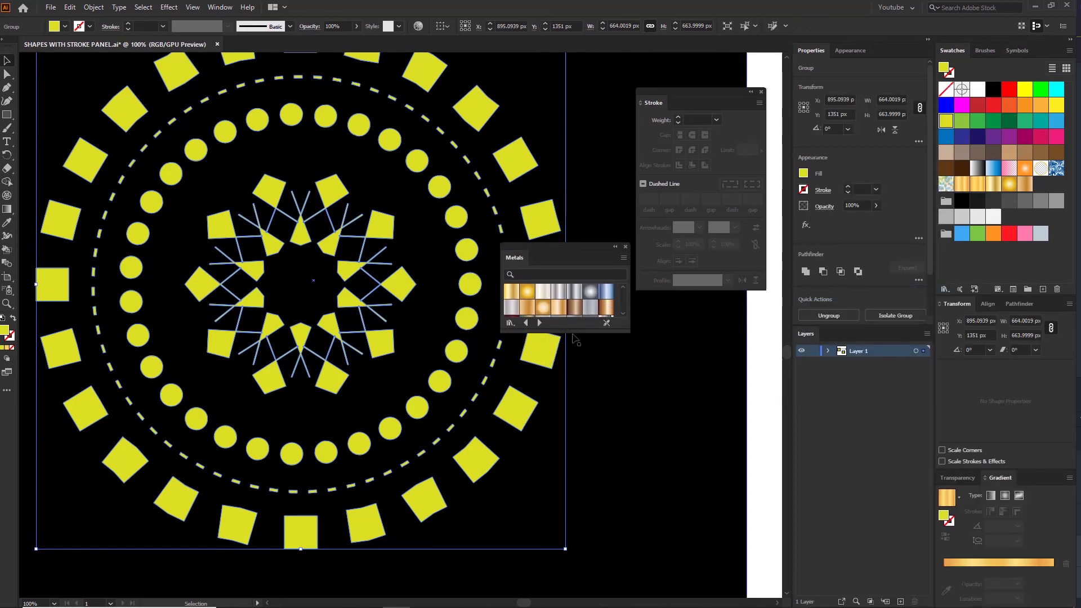
left_click_drag(568, 334, 566, 494)
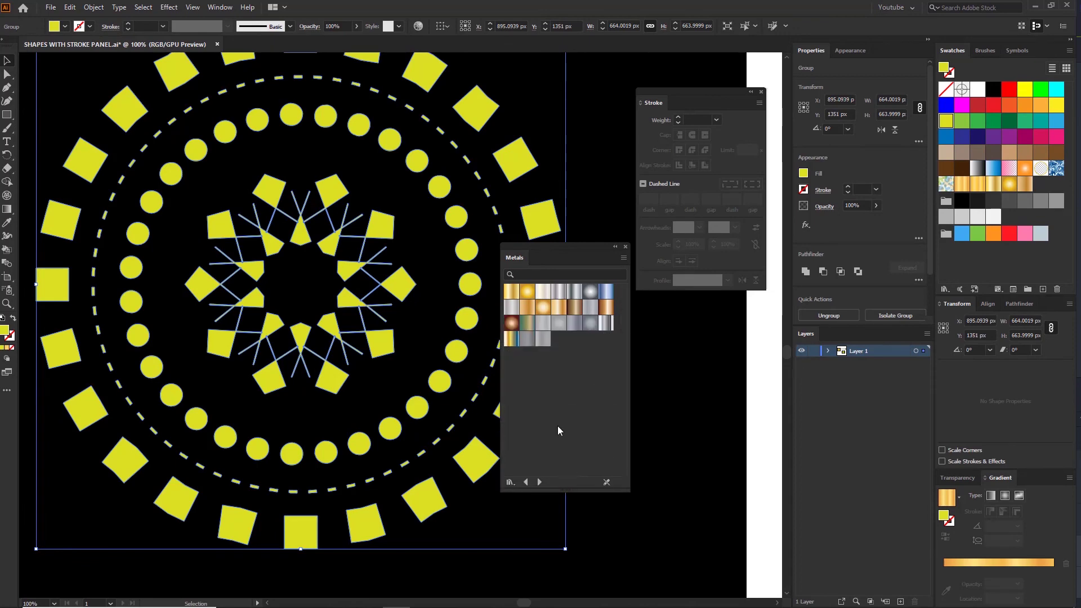
Try several Metals gradients on the mandala, keep the darker silver linear gradient, and close the library
left_click(542, 296)
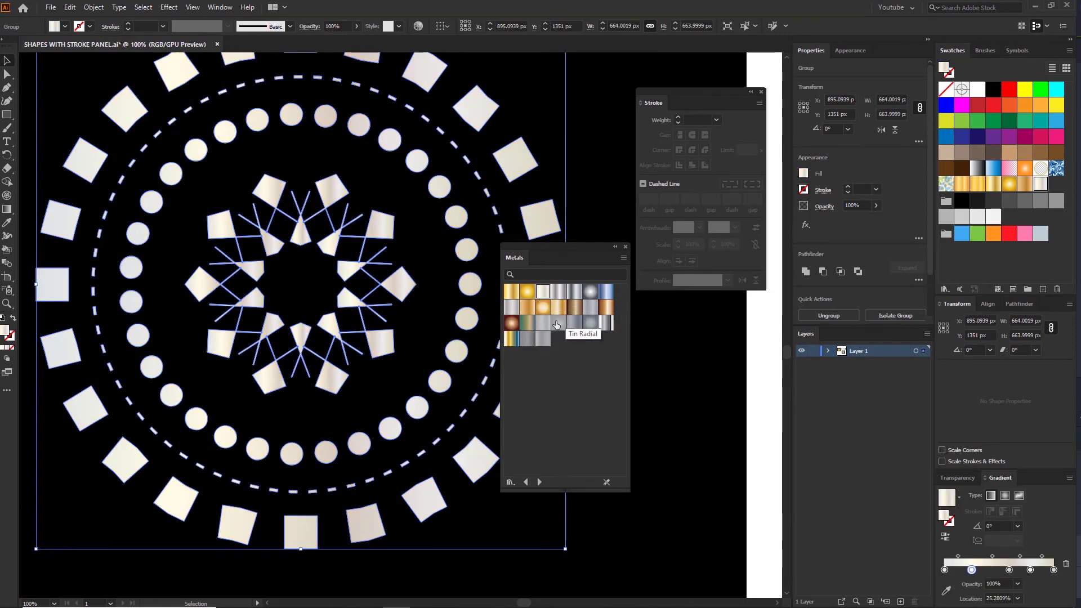
left_click(559, 294)
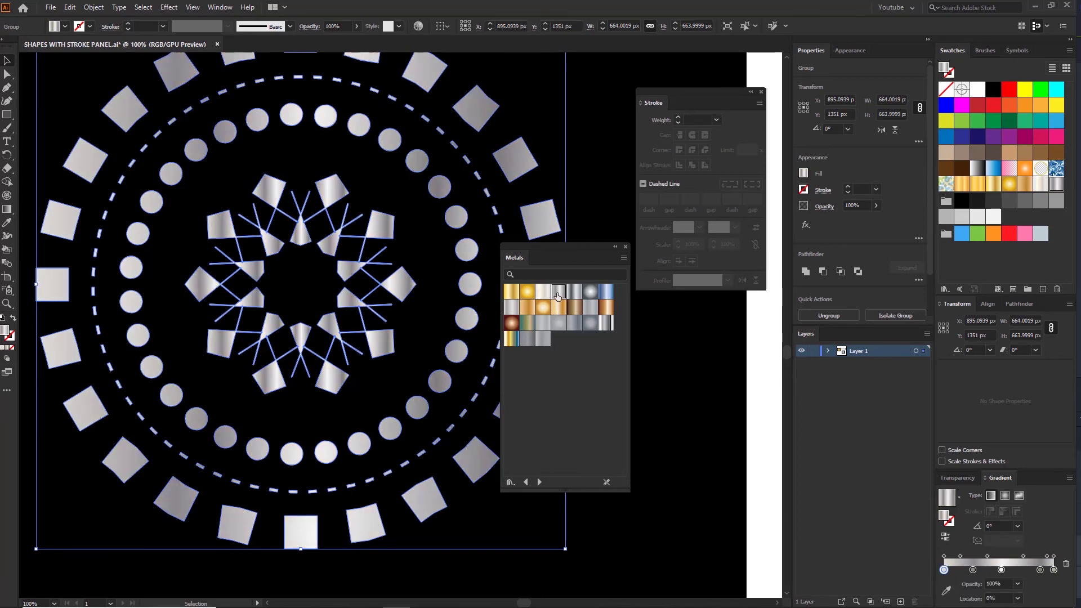
left_click(574, 292)
left_click(625, 247)
scroll(517, 256, "down", 2)
left_click_drag(527, 270, 431, 338)
key("ctrl+shift+a")
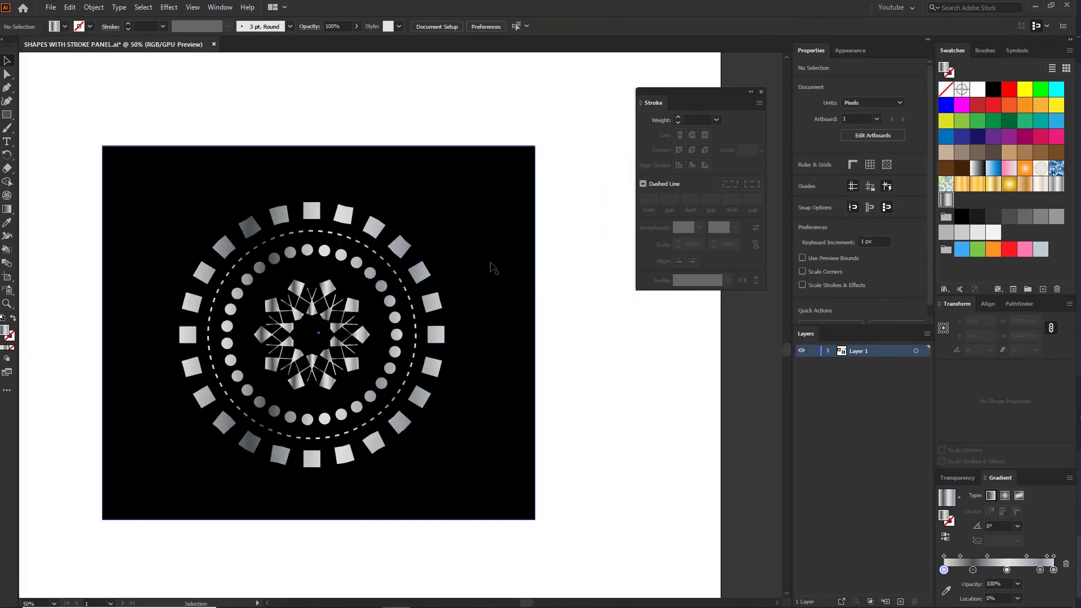
Fill the background rectangle with a dark grey swatch and nudge the mandala right towards the rectangle's centre
left_click(492, 266)
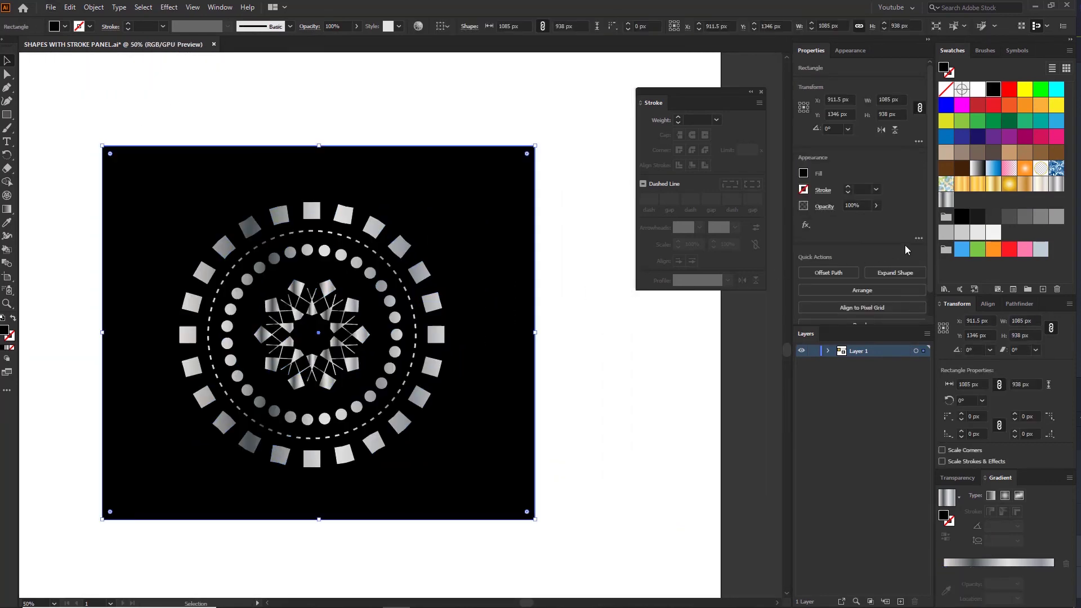
left_click(992, 220)
left_click_drag(398, 260, 410, 258)
left_click(581, 290)
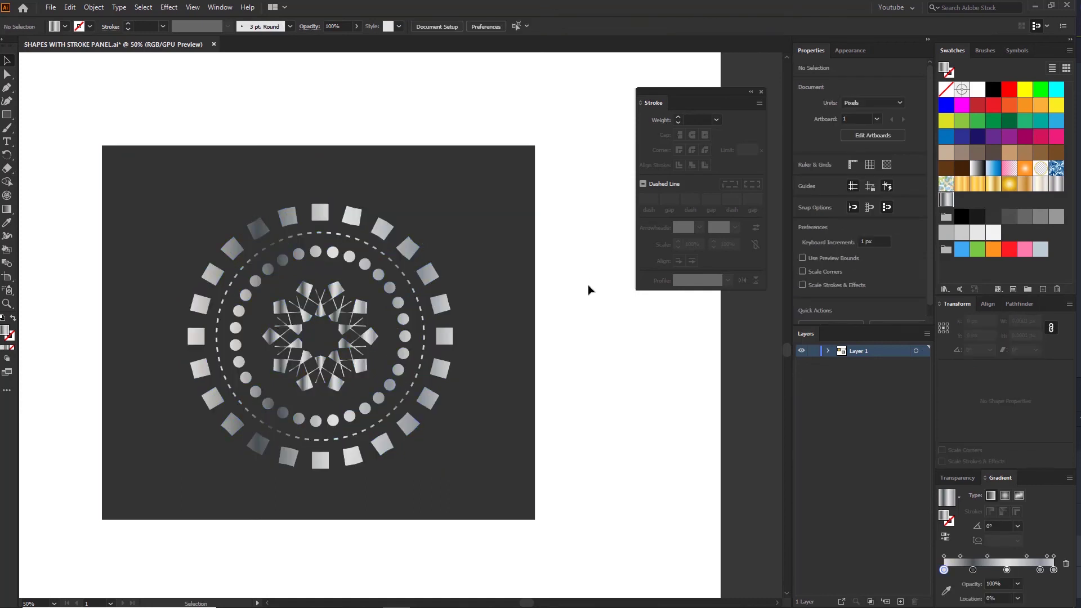
Select the mandala and change its silver gradient fill to the radial type
left_click(332, 366)
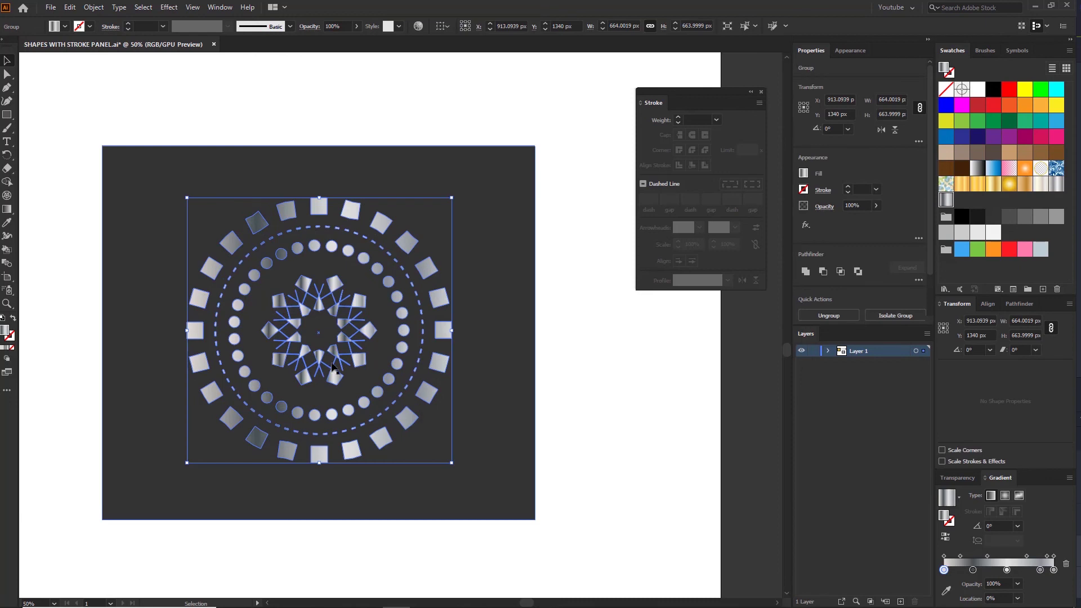
left_click(1005, 495)
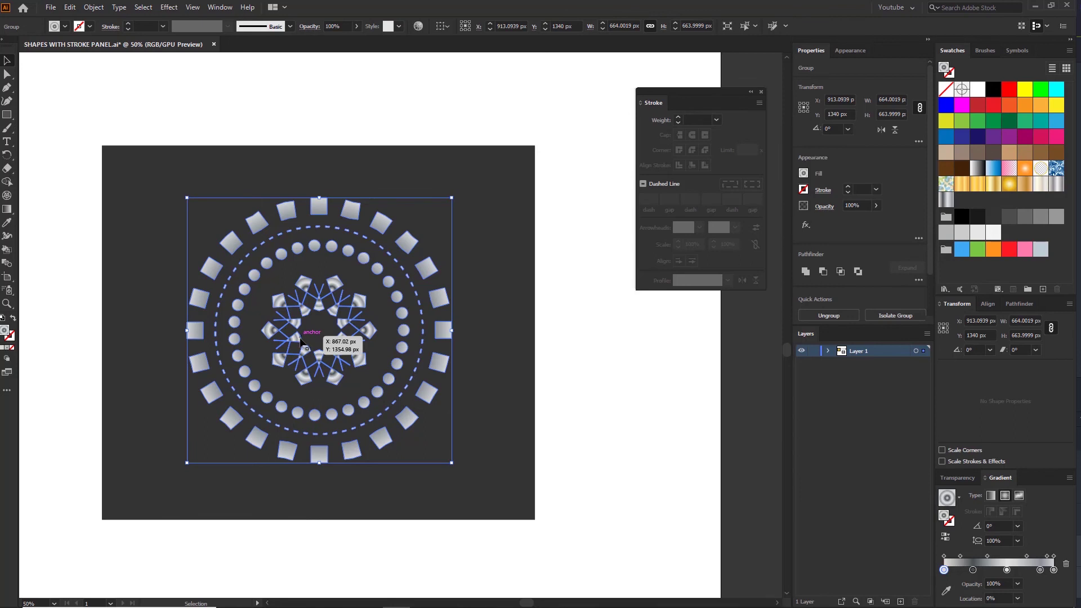
Redraw the mandala's radial gradient with the Gradient tool, from the mandala's centre to just beyond its outer ring, and deselect it
key("g")
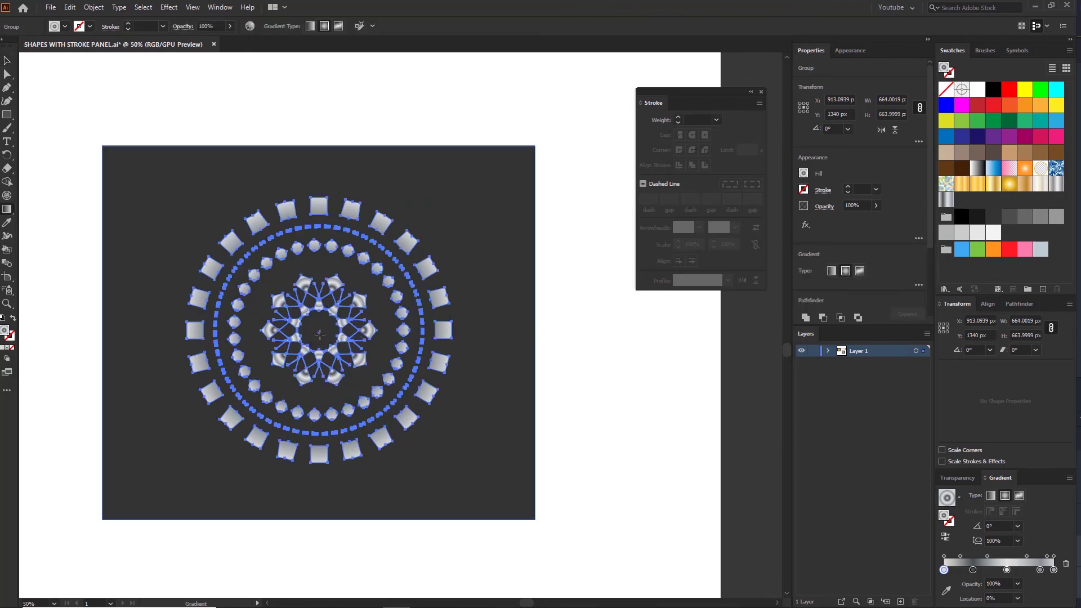
left_click_drag(319, 333, 465, 338)
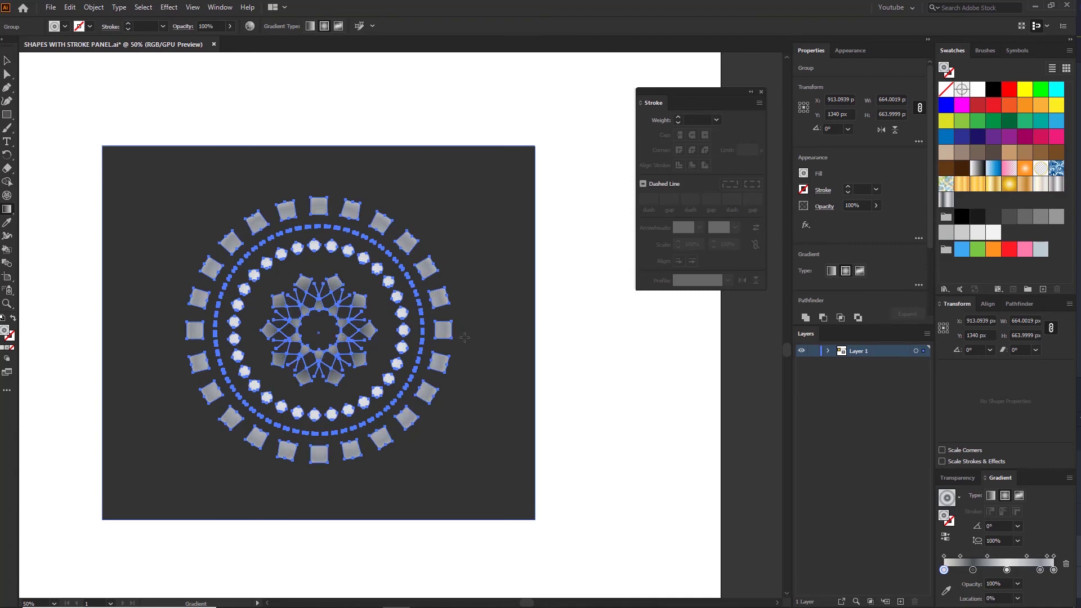
key("v")
left_click(630, 335)
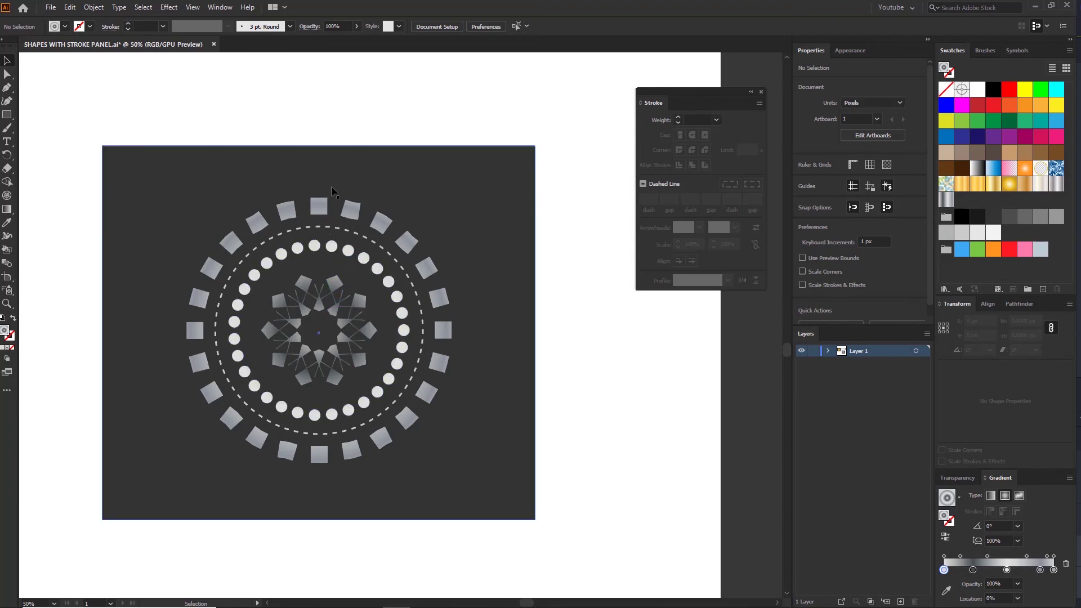
Apply a Drop Shadow effect to the mandala with Multiply mode, 75% opacity, 7 px X and Y offsets, and 5 px blur
left_click(324, 203)
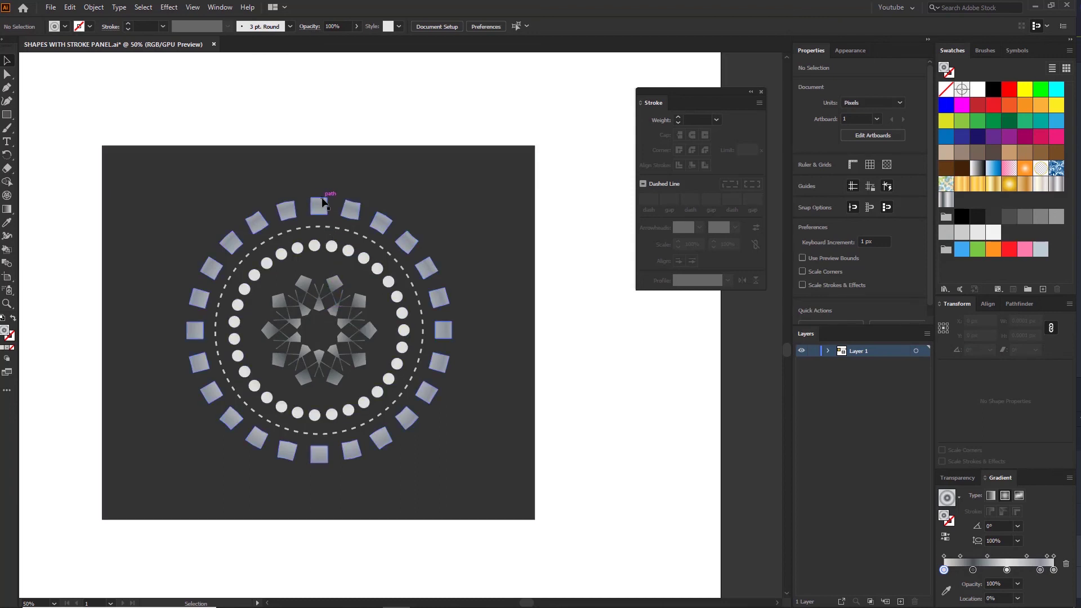
left_click(169, 7)
mouse_move(237, 135)
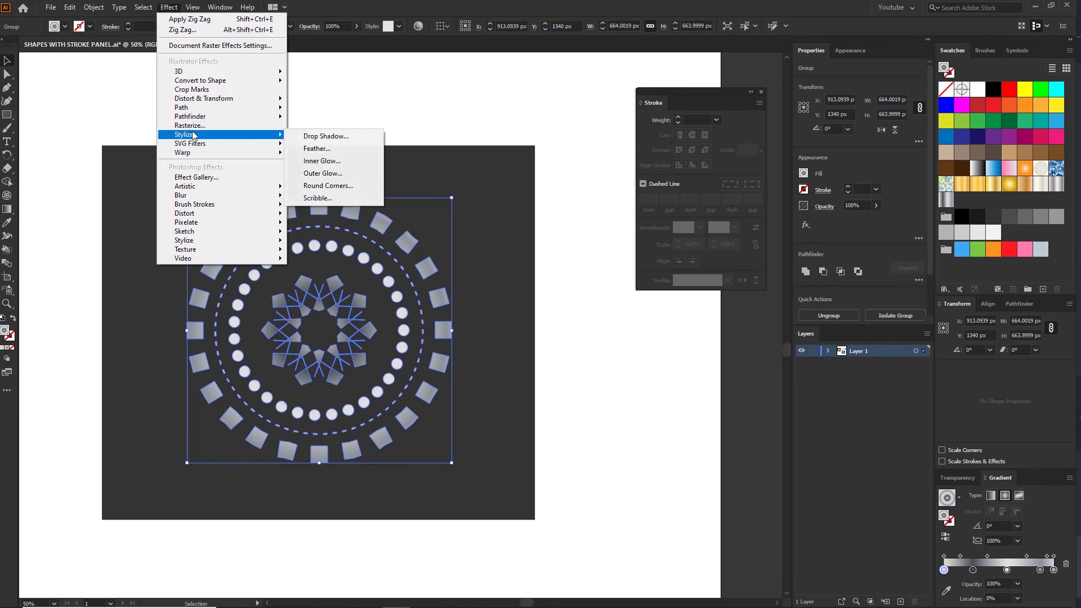
left_click(304, 138)
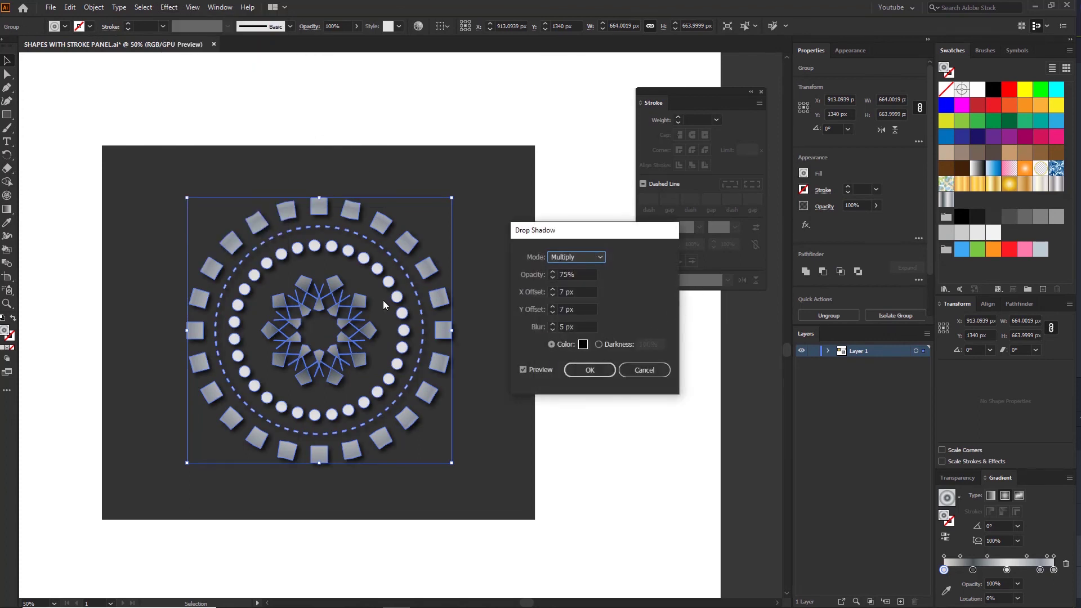
left_click(591, 373)
left_click(597, 390)
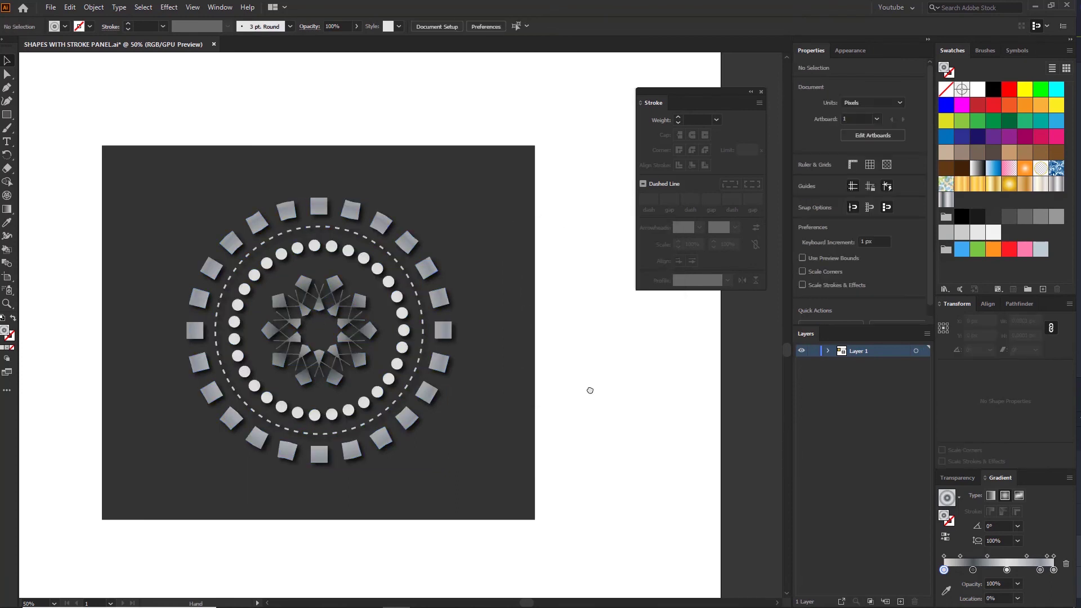
left_click_drag(589, 389, 574, 391)
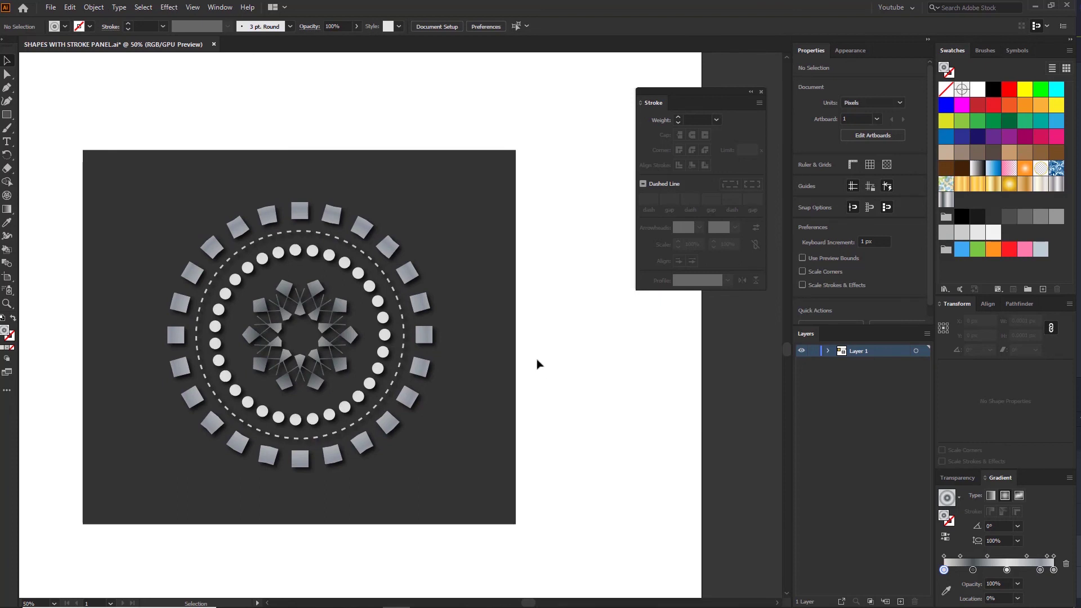
Try the gold gradient swatches on the mandala, keep the first linear gold one, and change it to the radial type
left_click(310, 291)
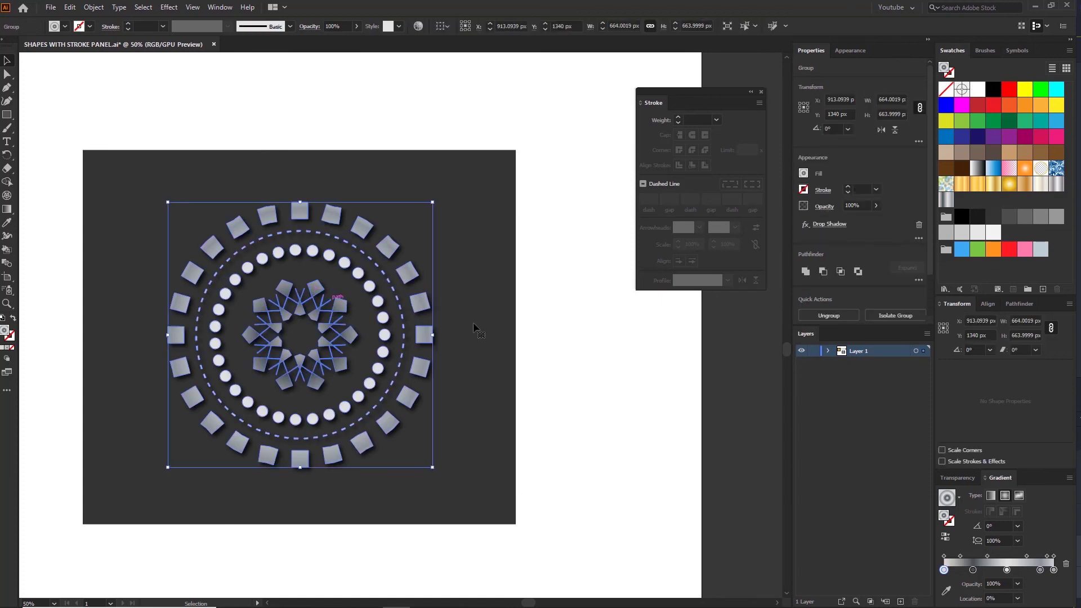
left_click(979, 184)
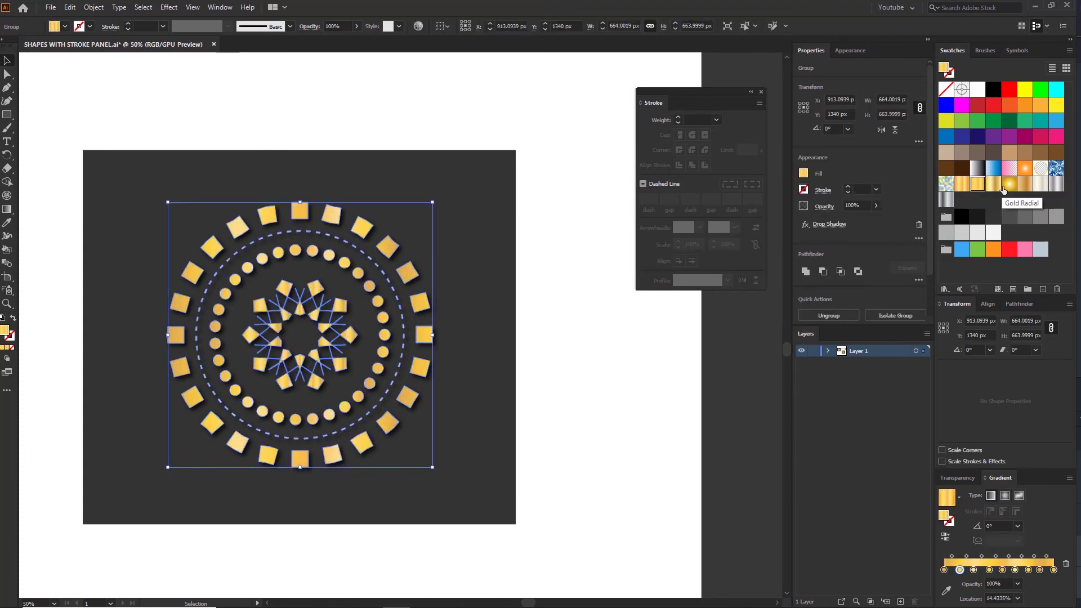
left_click(994, 184)
left_click(962, 185)
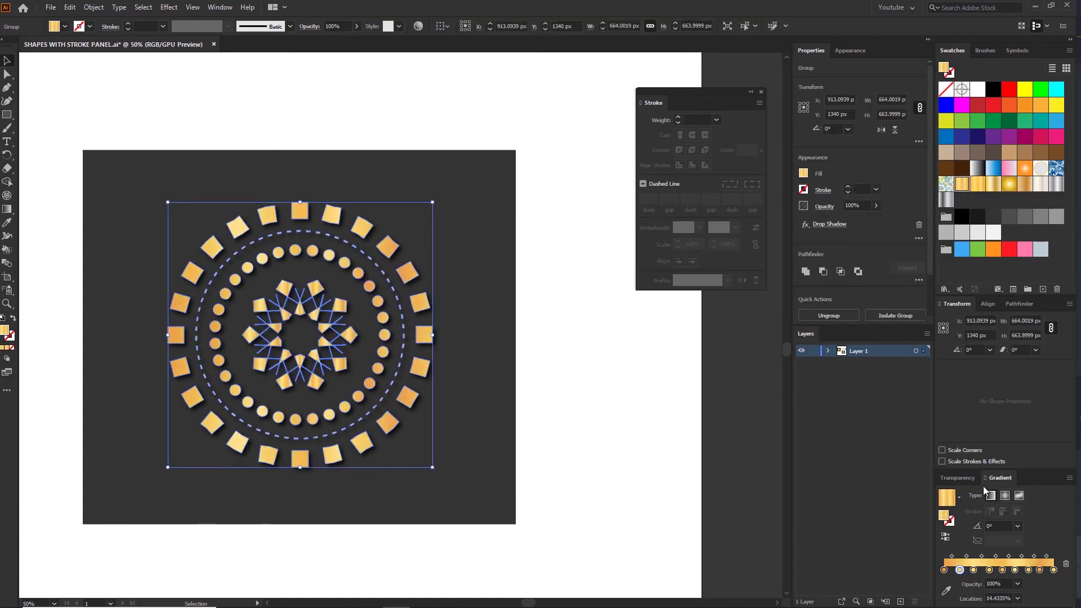
left_click(1006, 496)
left_click(669, 444)
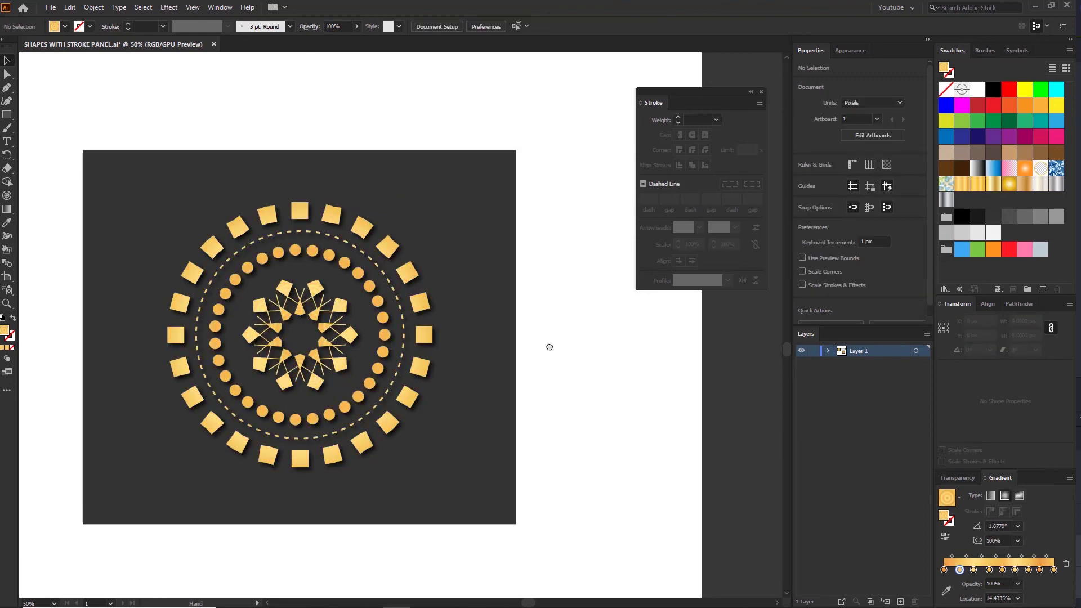
left_click_drag(549, 346, 587, 349)
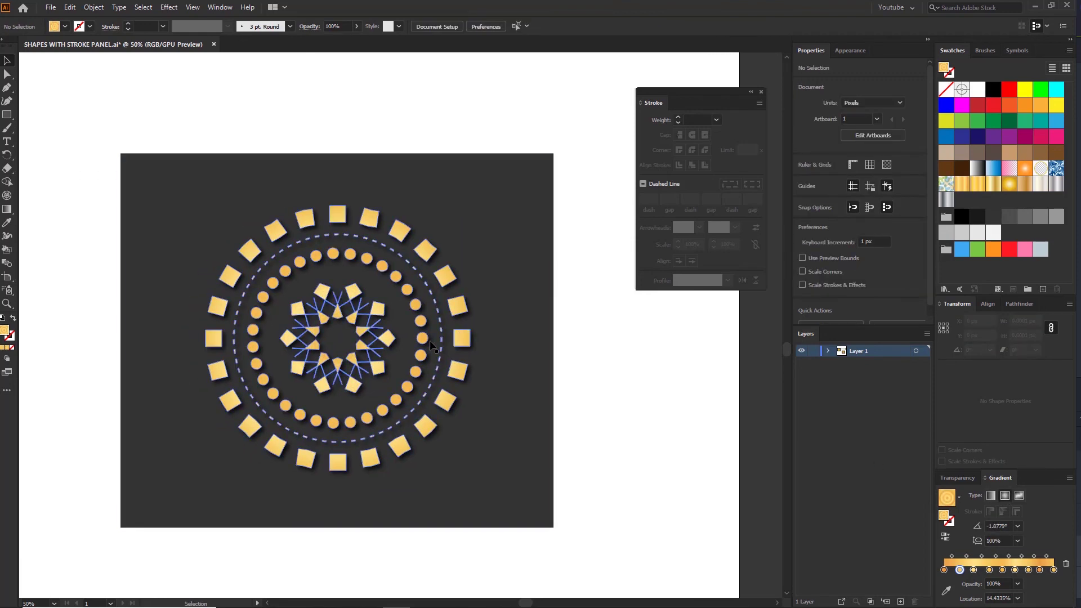
Fill the background rectangle behind the mandala with a darker, near-black grey swatch and deselect it
left_click(532, 219)
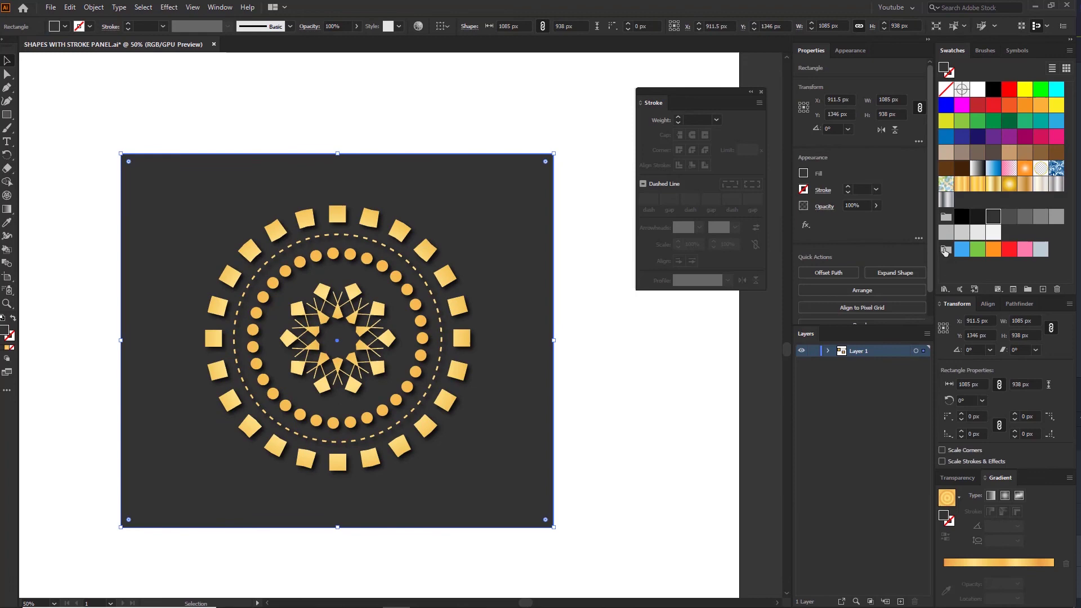
left_click(978, 217)
left_click(589, 367)
scroll(590, 367, "down", 2)
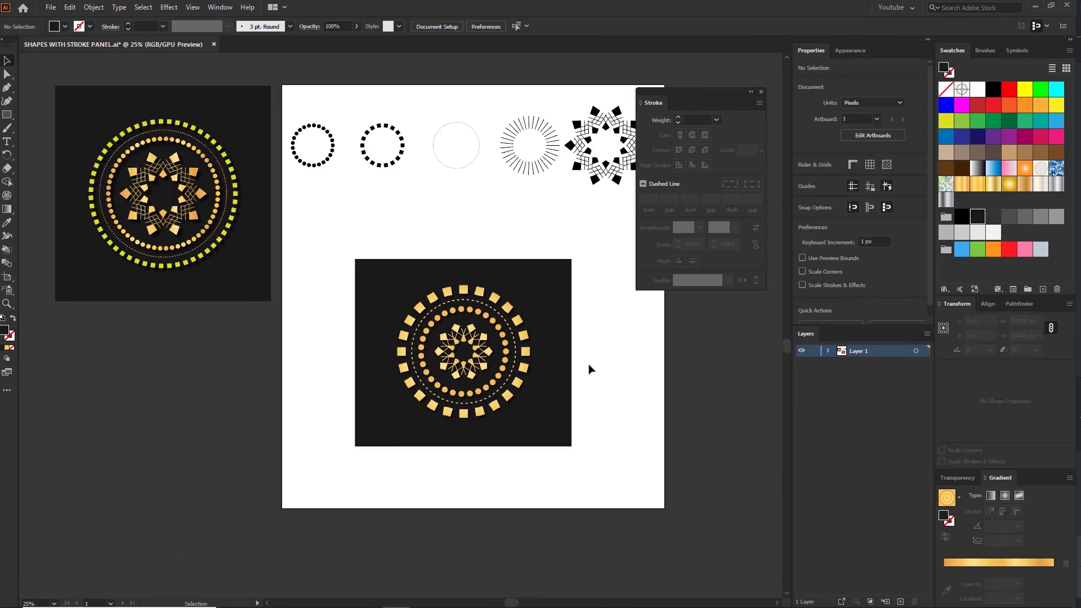
left_click_drag(589, 369, 513, 369)
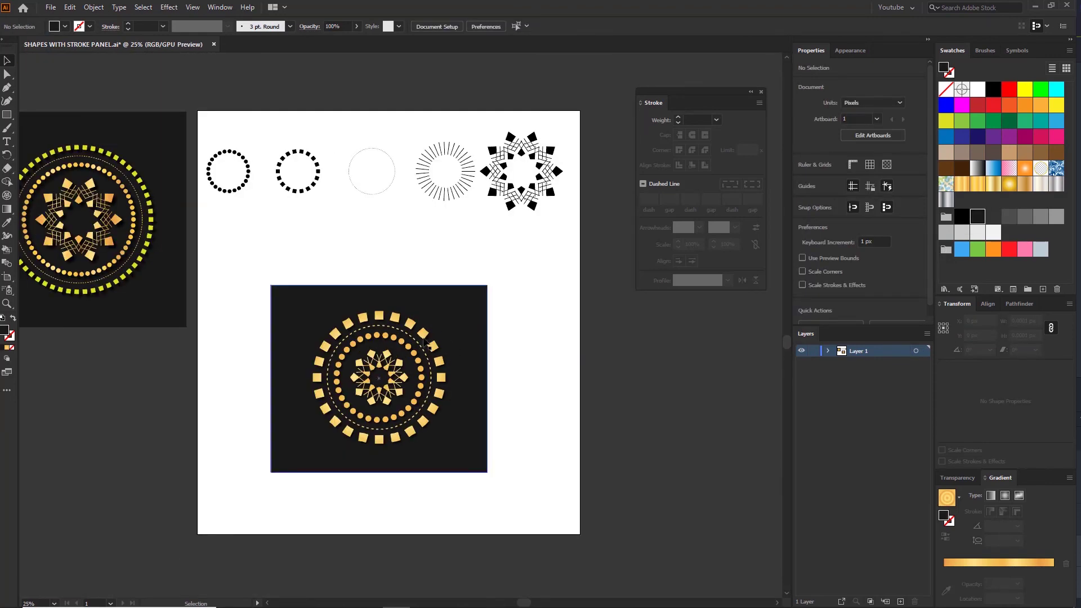